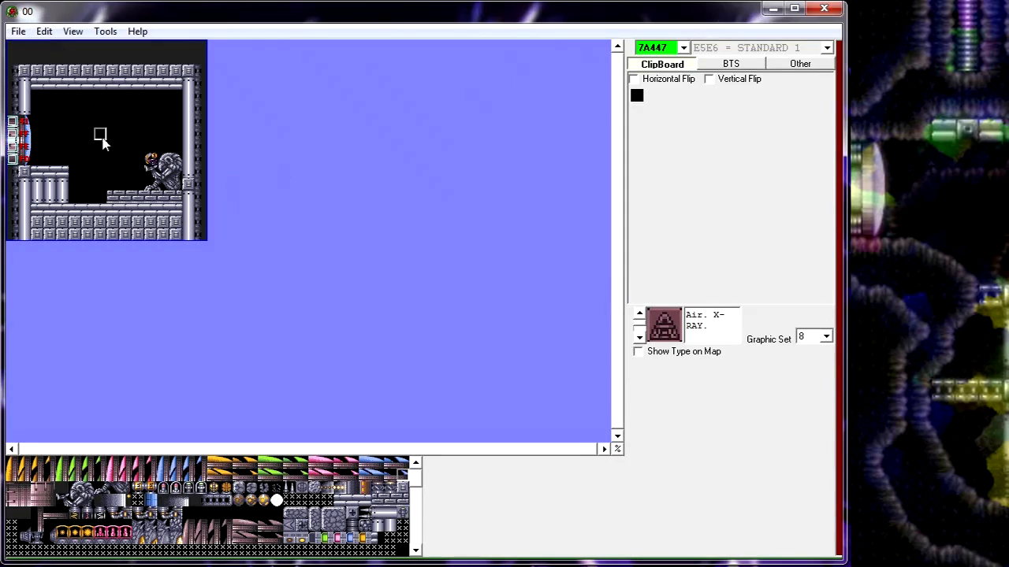
Move the Chozo statue's item to the middle of the room and open its PLM type settings.
drag(152, 161, 112, 156)
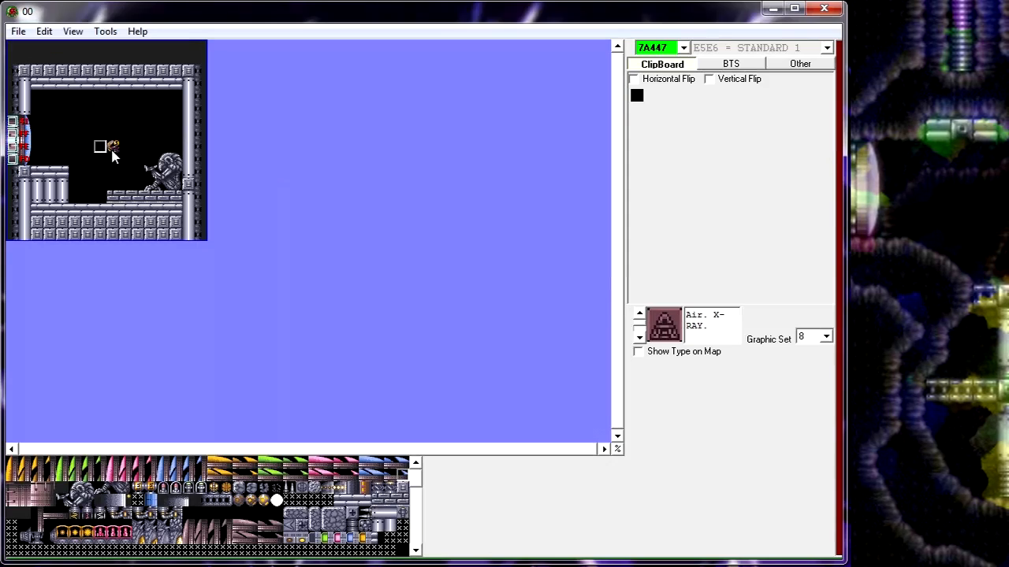
right_click(110, 149)
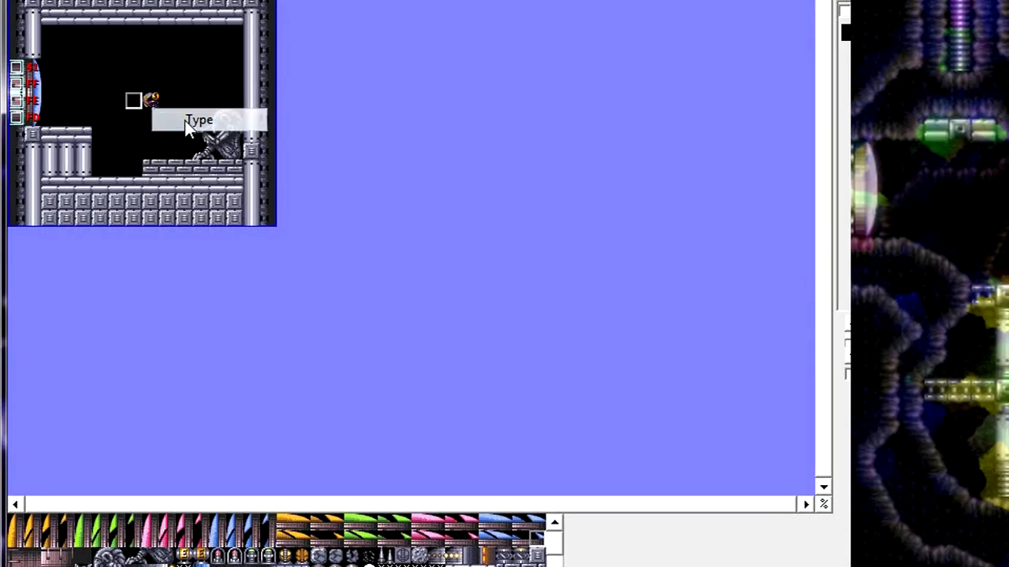
click(142, 162)
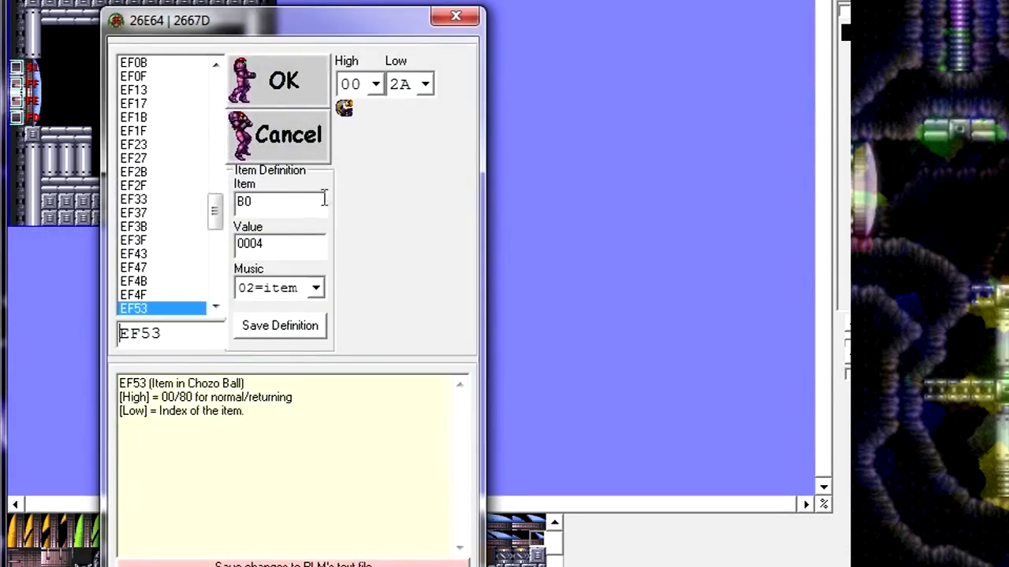
Browse the PLM types from B63B to C848, reading their descriptions, and leave the item's type settings without applying a change.
drag(216, 210, 214, 85)
click(183, 64)
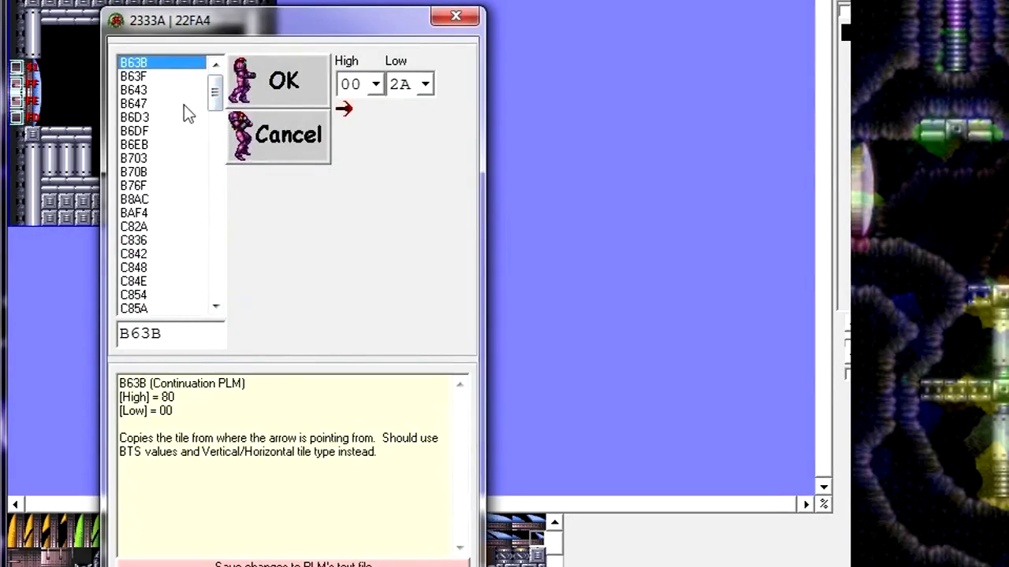
key(Down)
key(Down)
key(Down)
key(Down)
key(Up)
key(Up)
key(Up)
key(Up)
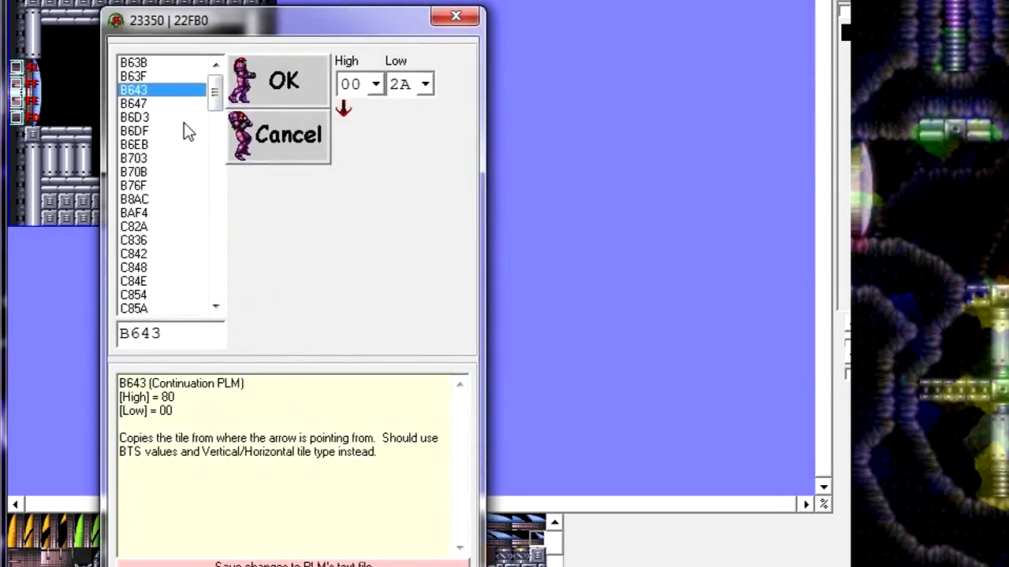
key(Down)
key(Down)
key(Down)
key(Down)
key(Down)
key(Down)
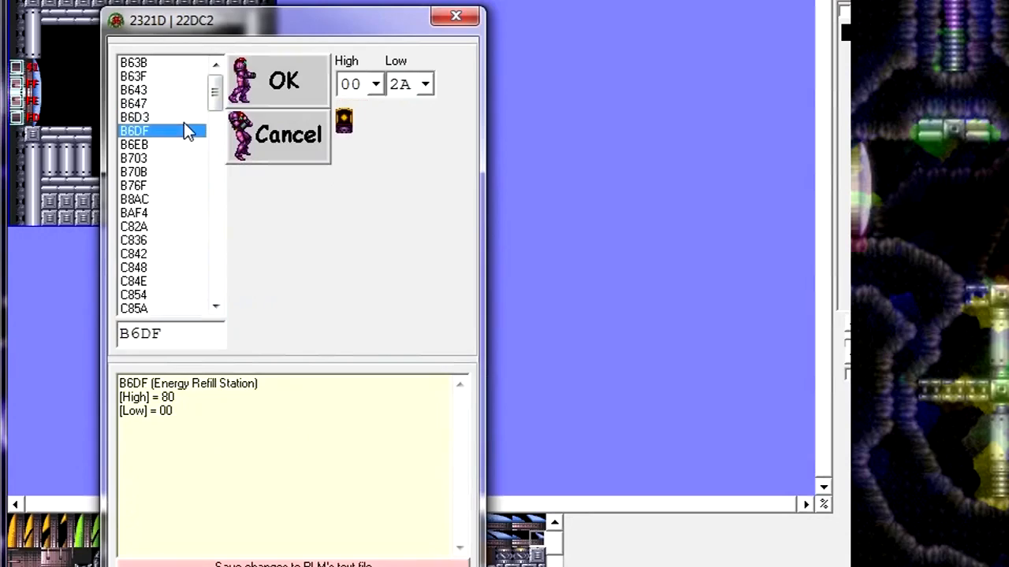
key(Down)
key(Down)
key(Up)
key(Up)
key(Up)
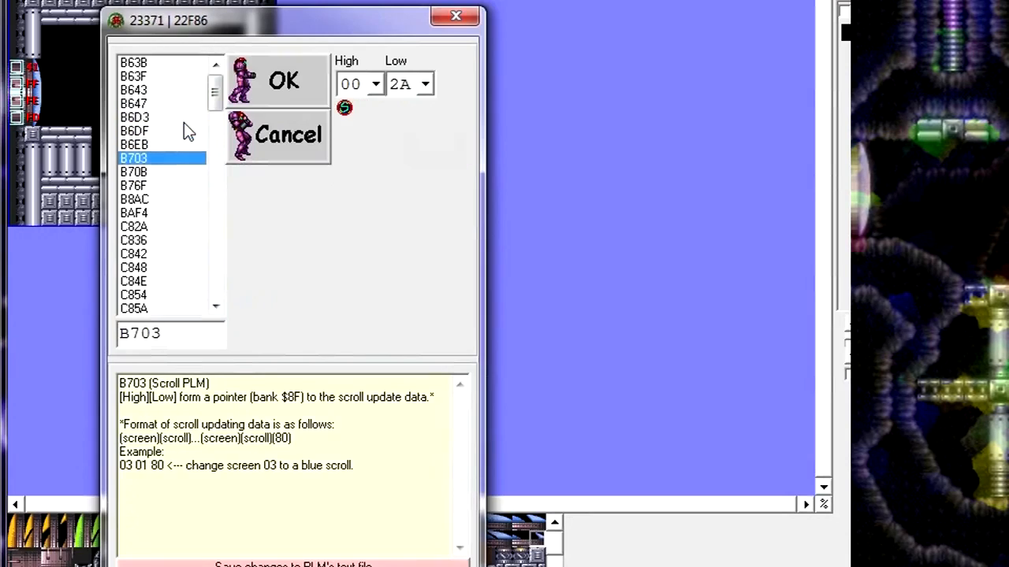
key(Down)
key(Down)
key(Down)
key(Down)
key(Down)
key(Down)
key(Down)
key(Down)
key(Down)
key(Down)
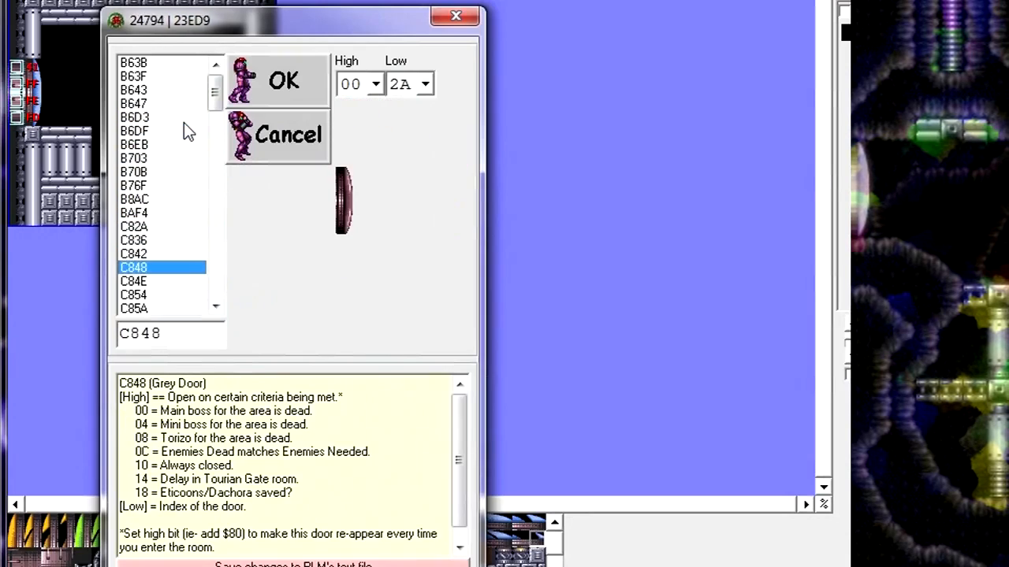
click(262, 150)
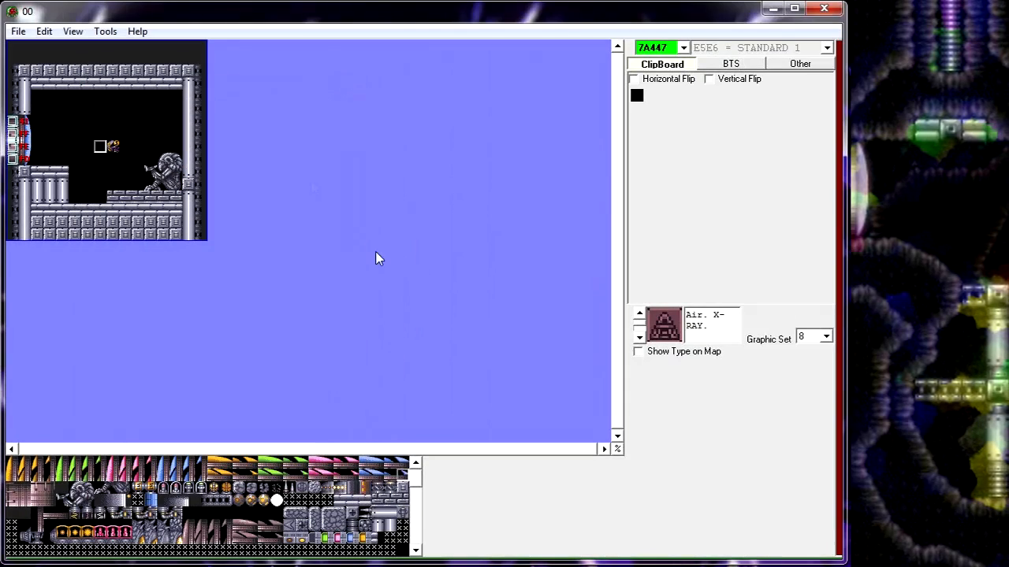
Save the Chozo statue room.
click(18, 32)
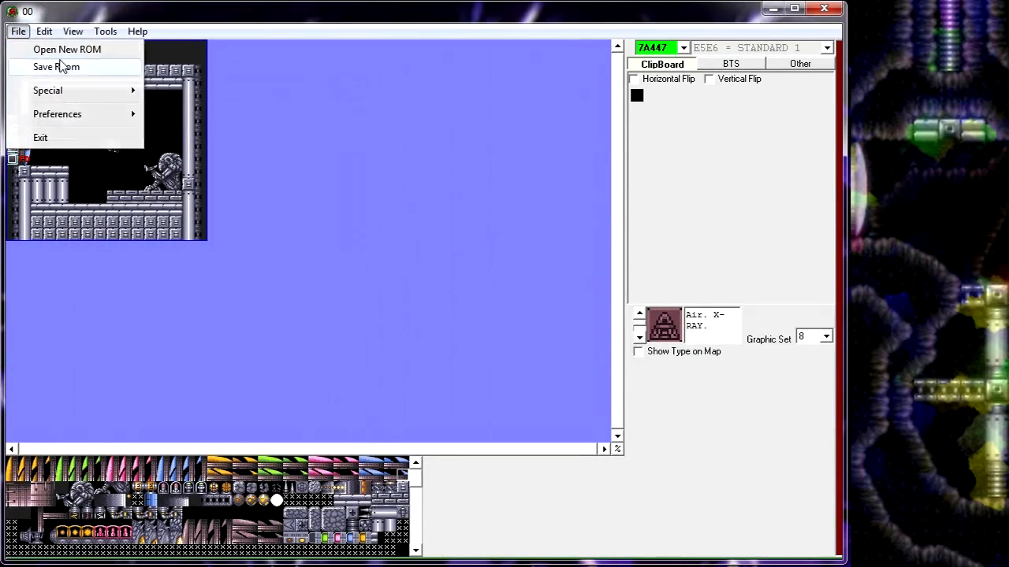
click(60, 65)
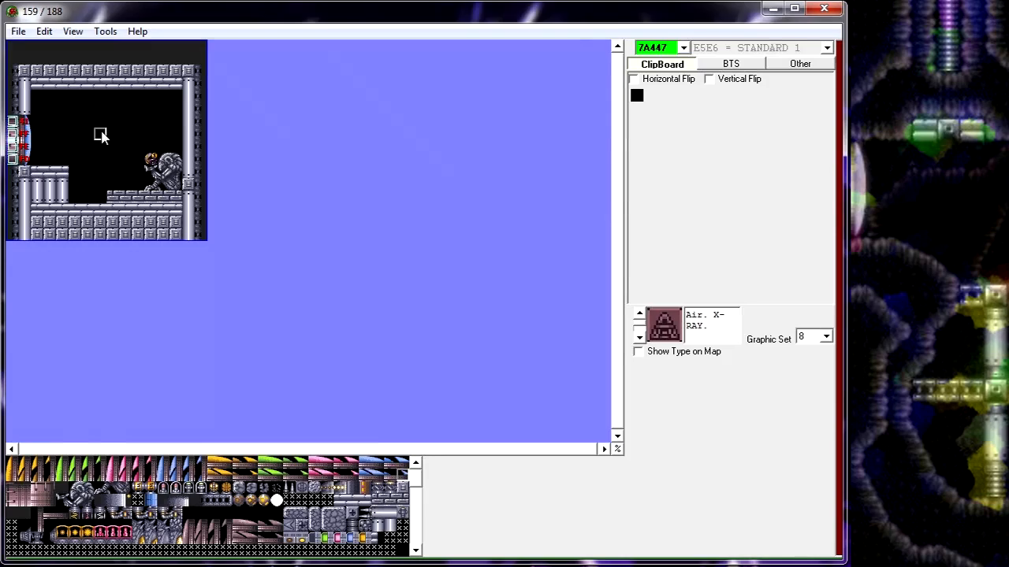
click(19, 31)
click(58, 67)
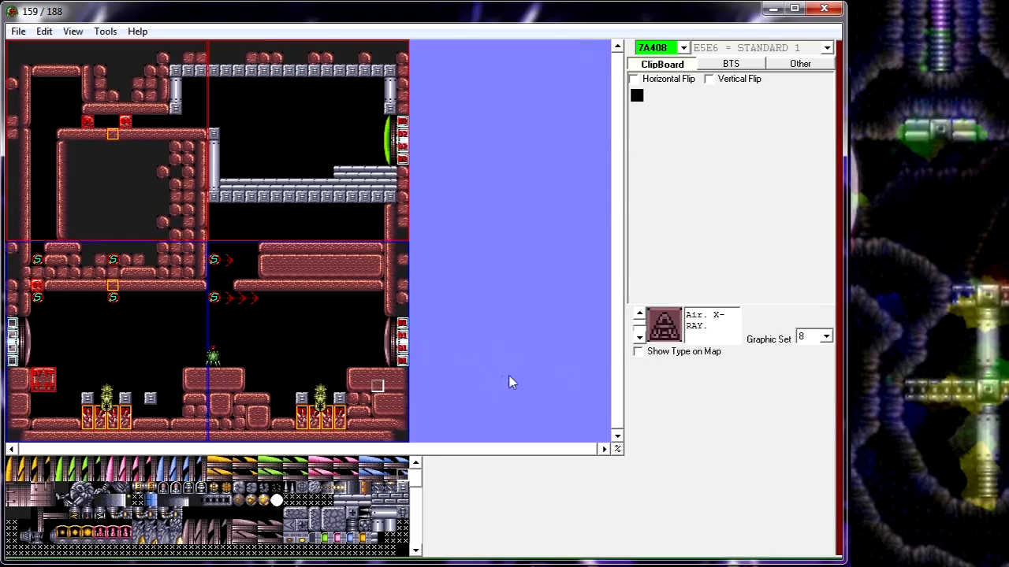
Open the type settings of the lower-right grey door in room 7A408 and review the High values for its opening criteria.
right_click(386, 349)
click(421, 358)
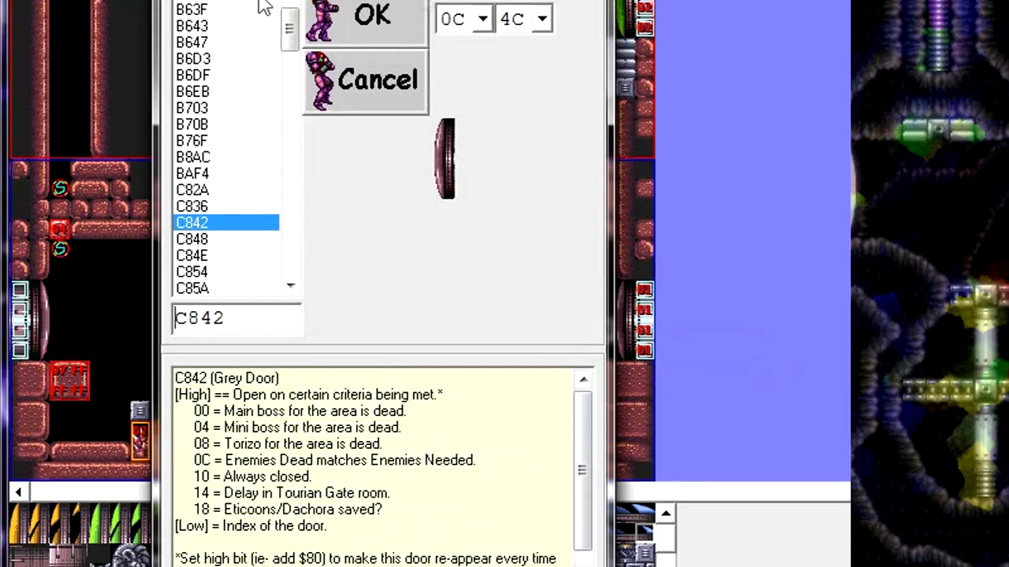
drag(593, 469, 588, 461)
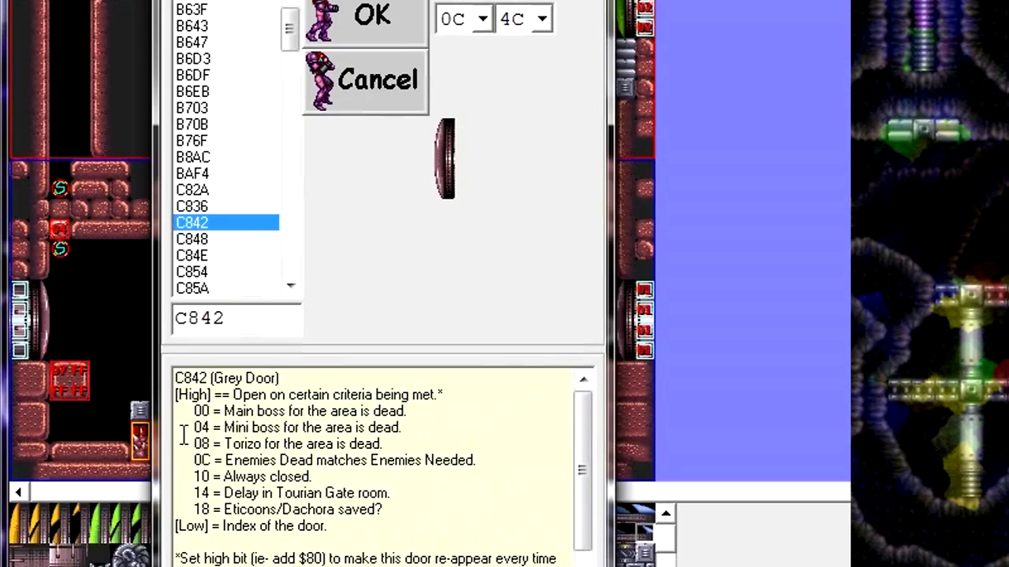
drag(385, 443, 165, 410)
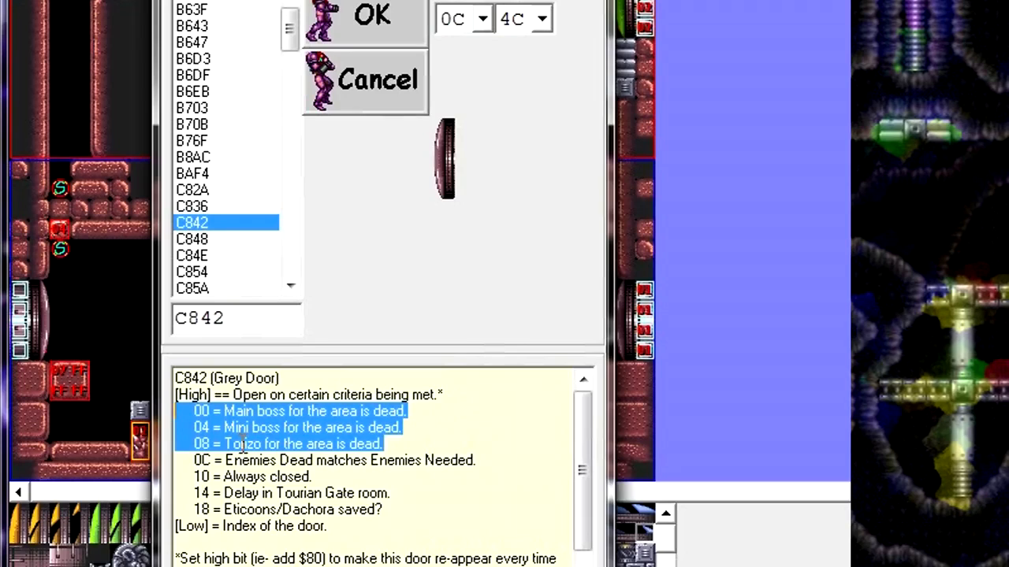
click(398, 445)
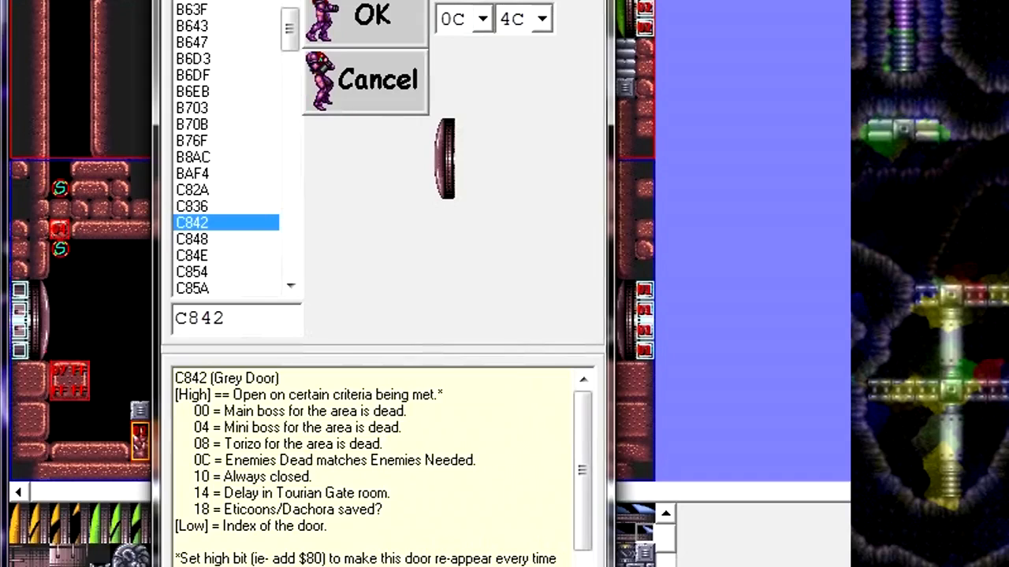
click(381, 22)
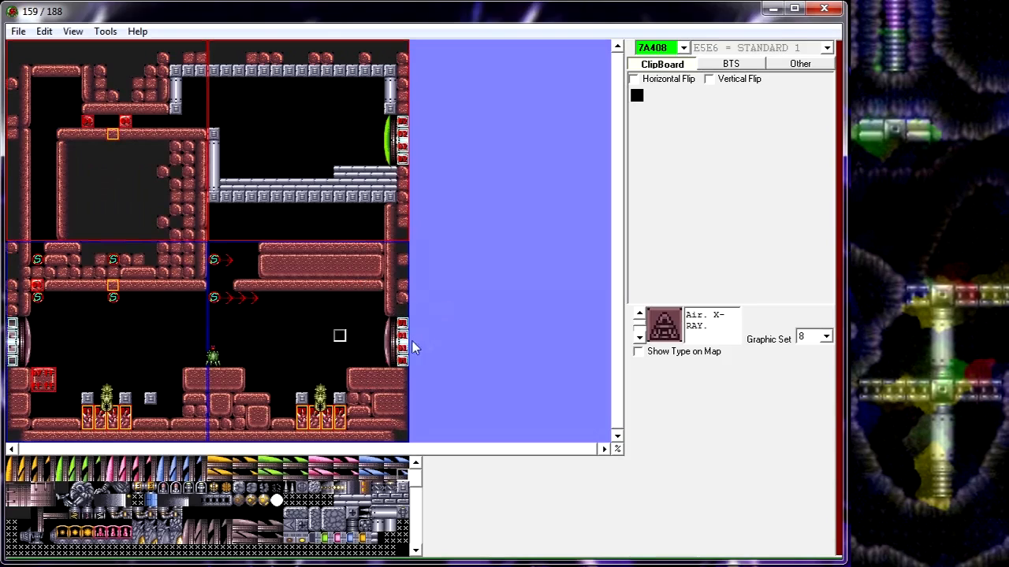
Reopen the lower-right grey door's type settings, compare the C836 and BAF4 descriptions, and reselect C842.
right_click(392, 347)
click(425, 360)
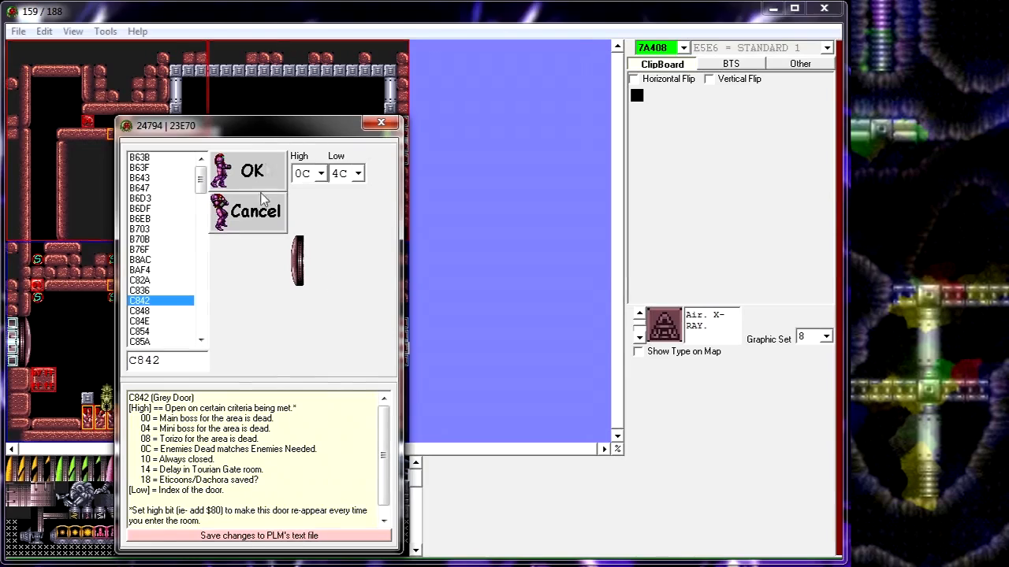
click(154, 291)
click(150, 270)
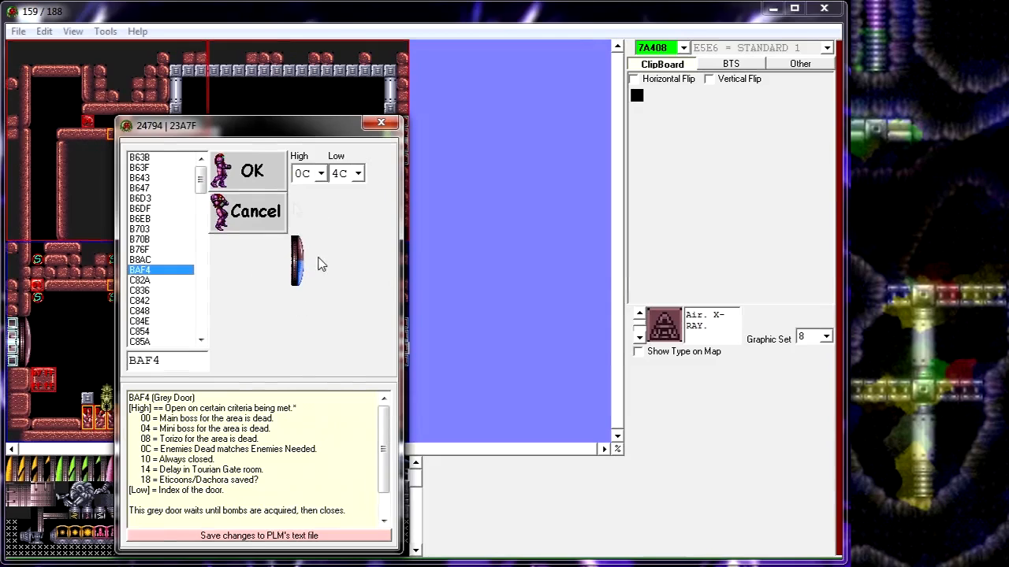
click(154, 290)
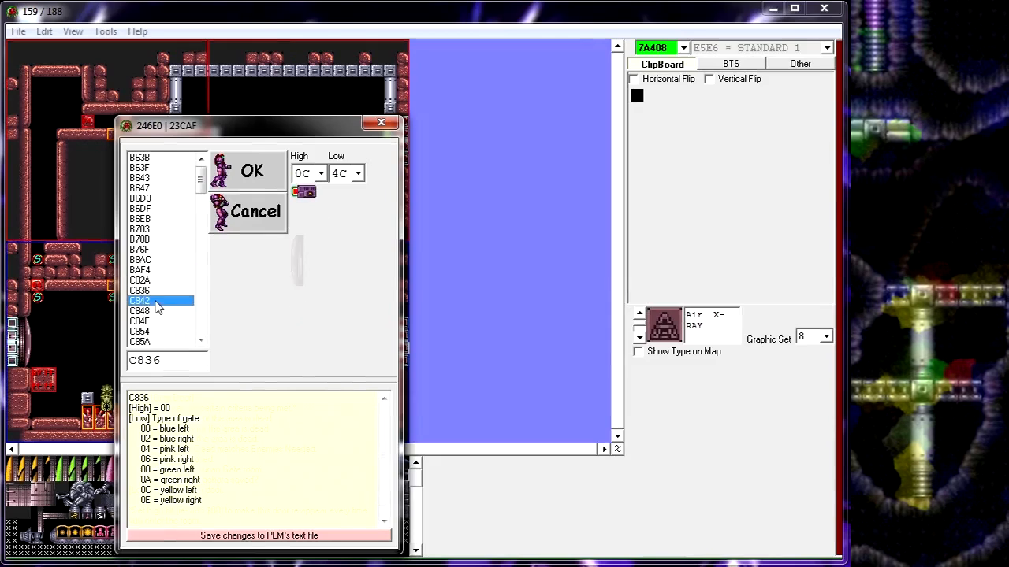
click(153, 301)
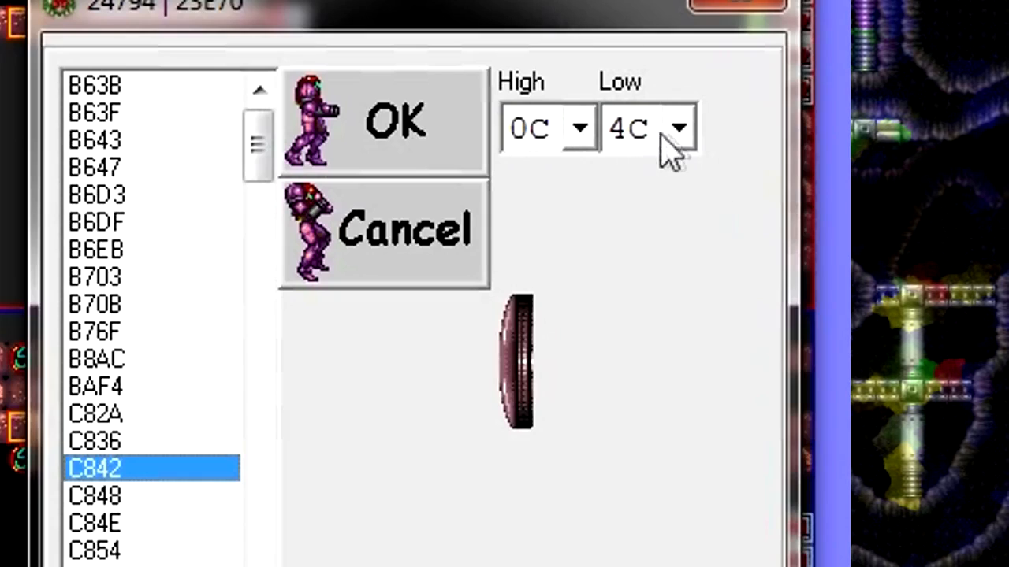
Look through the Low index values available for the grey door and close its settings without choosing one.
click(672, 135)
drag(685, 280, 676, 181)
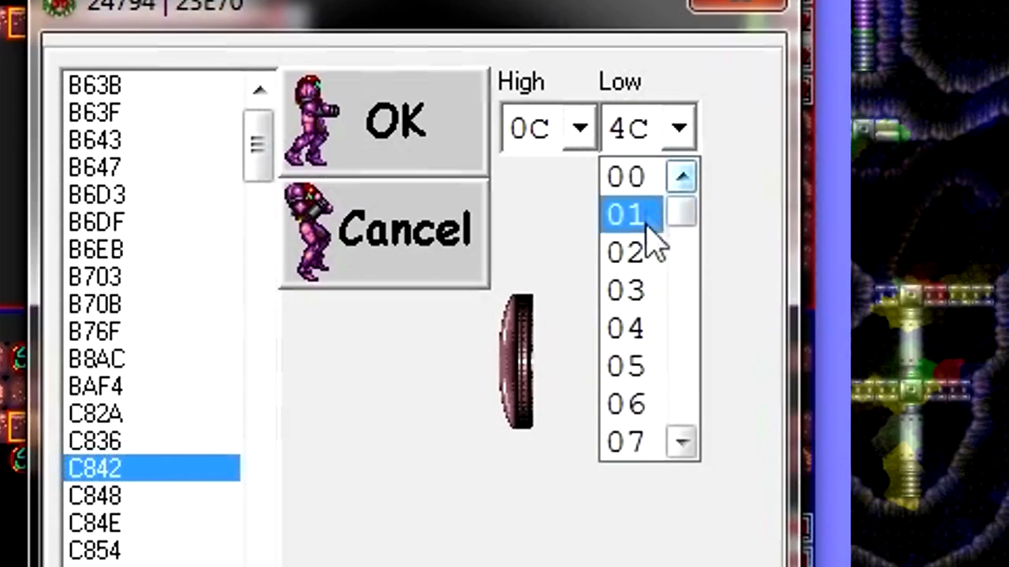
scroll(687, 401, down, 10)
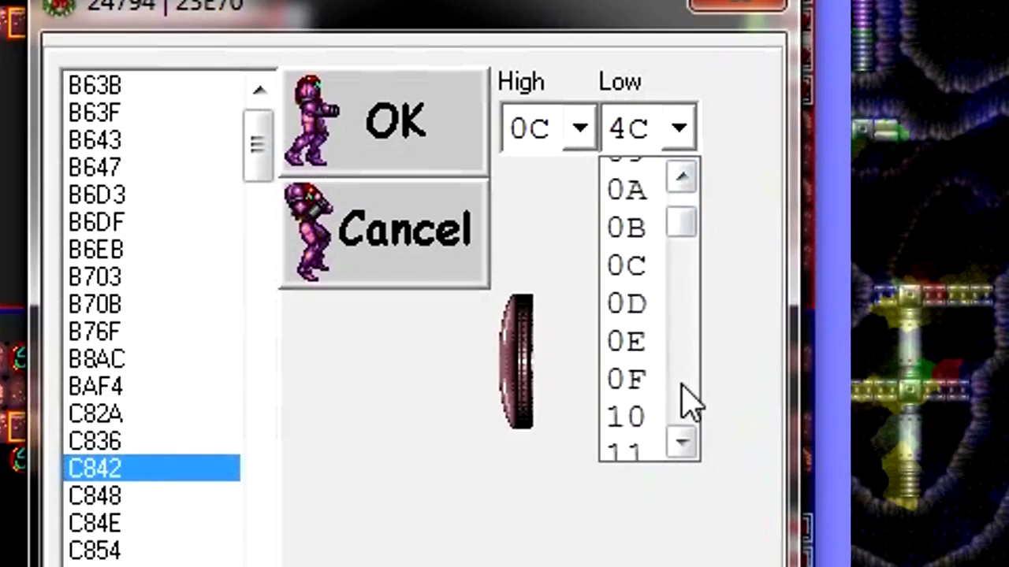
click(734, 3)
click(732, 3)
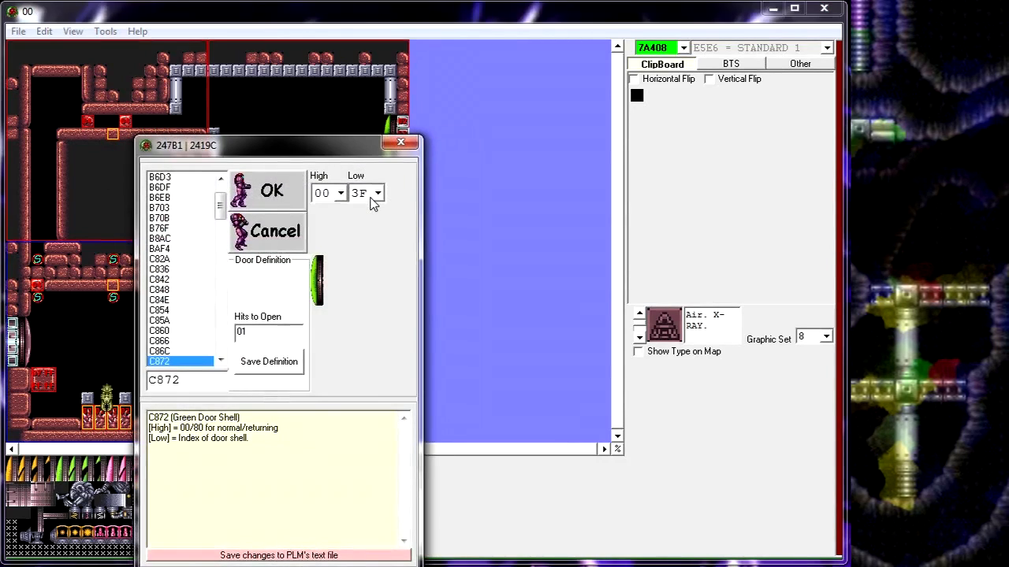
Review the green door shell's PLM settings, including its High value options, and close them without changes.
click(399, 146)
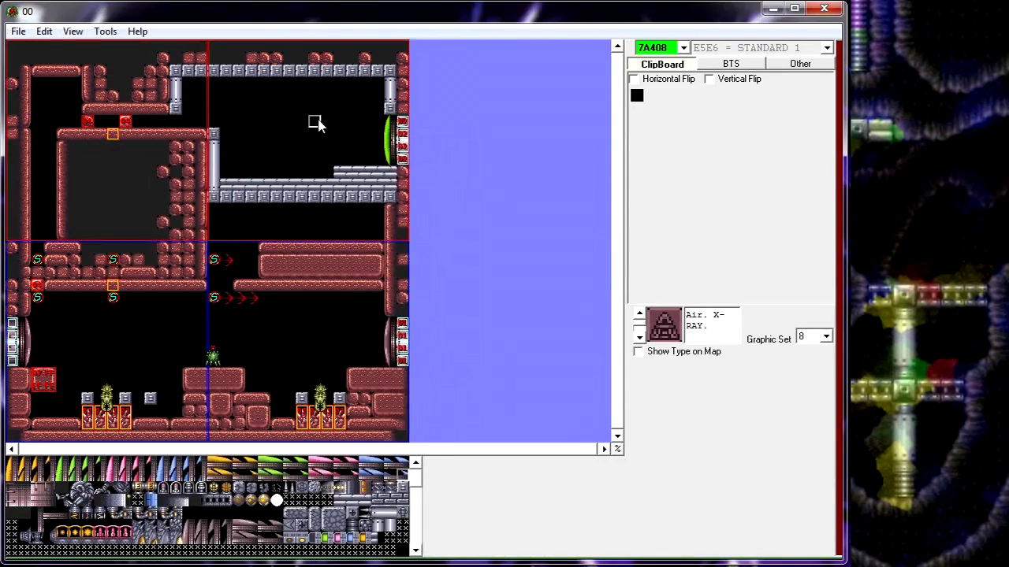
right_click(389, 149)
click(422, 149)
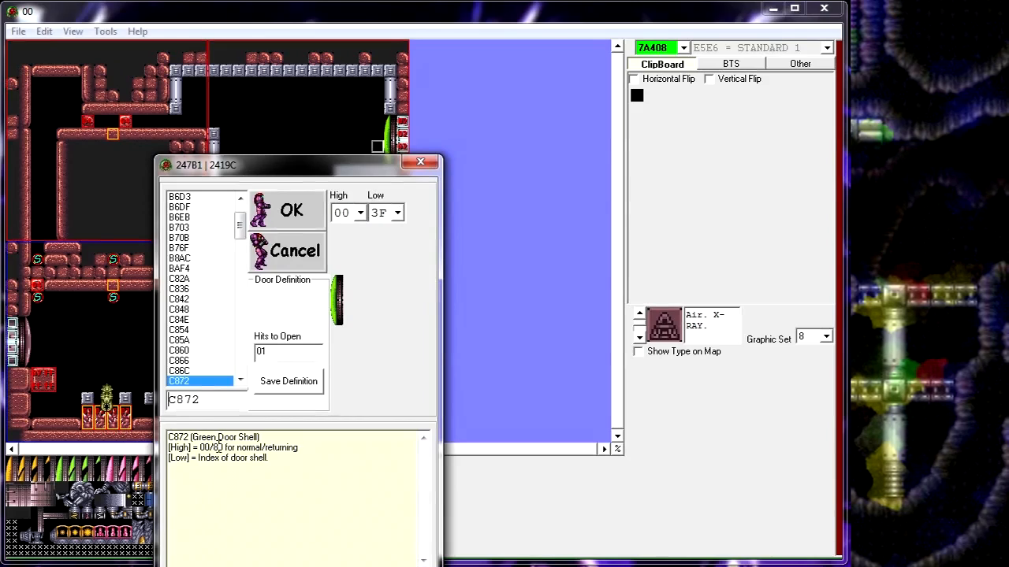
click(361, 213)
click(346, 227)
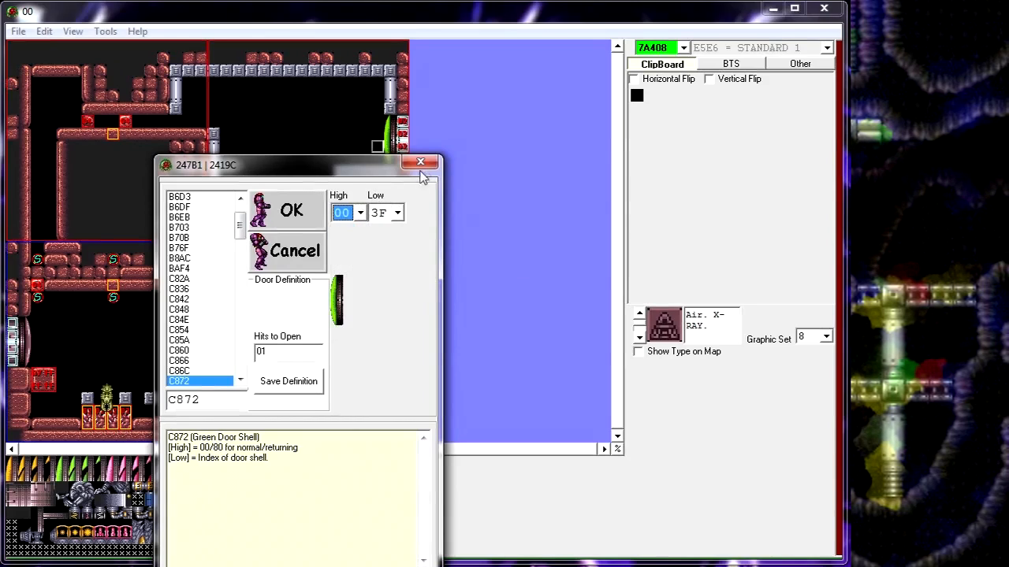
click(421, 161)
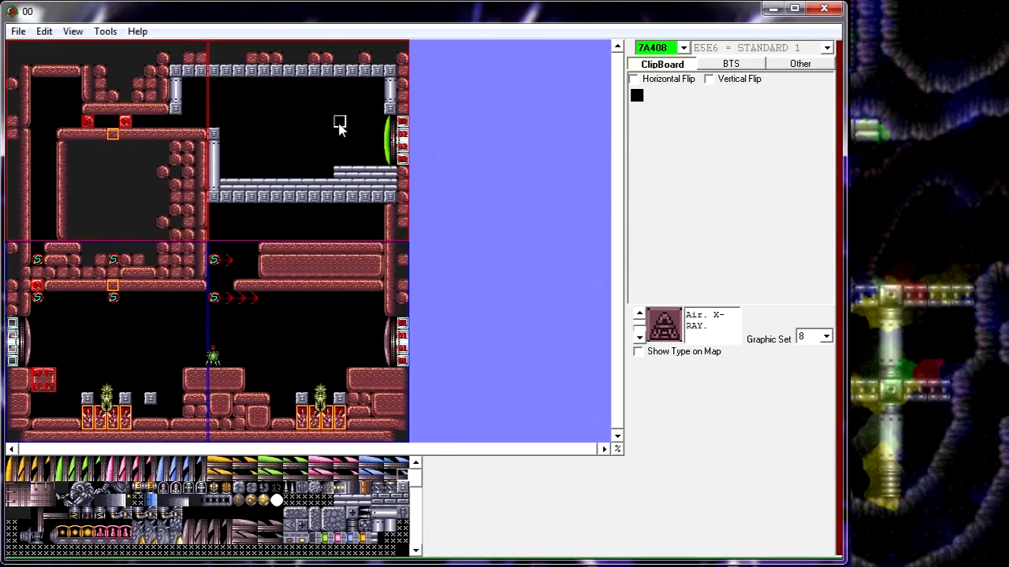
Save room 7A408 and start a test play in Snes9X from a spot beside the lower-right grey door.
click(18, 32)
click(35, 47)
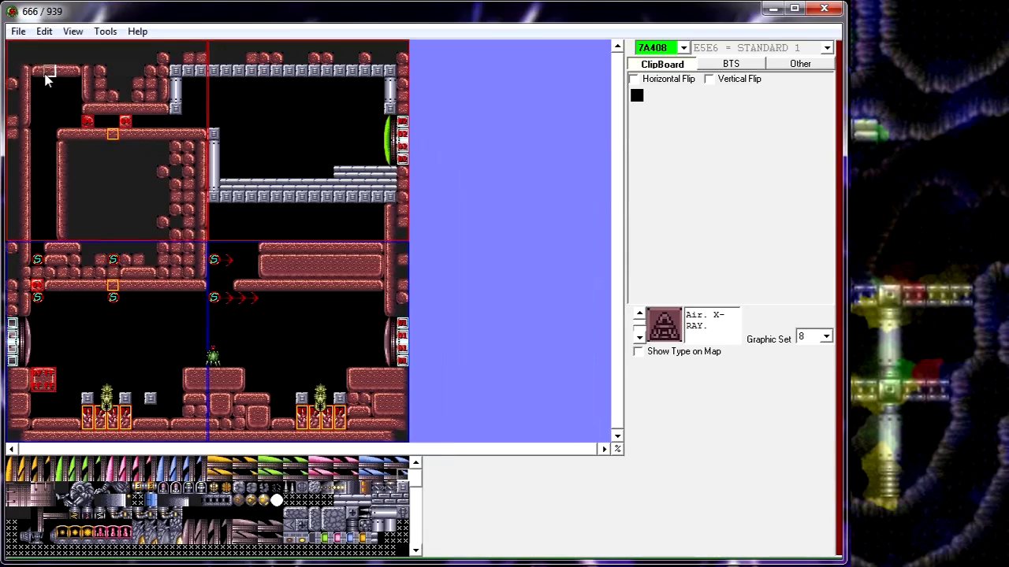
middle_click(365, 349)
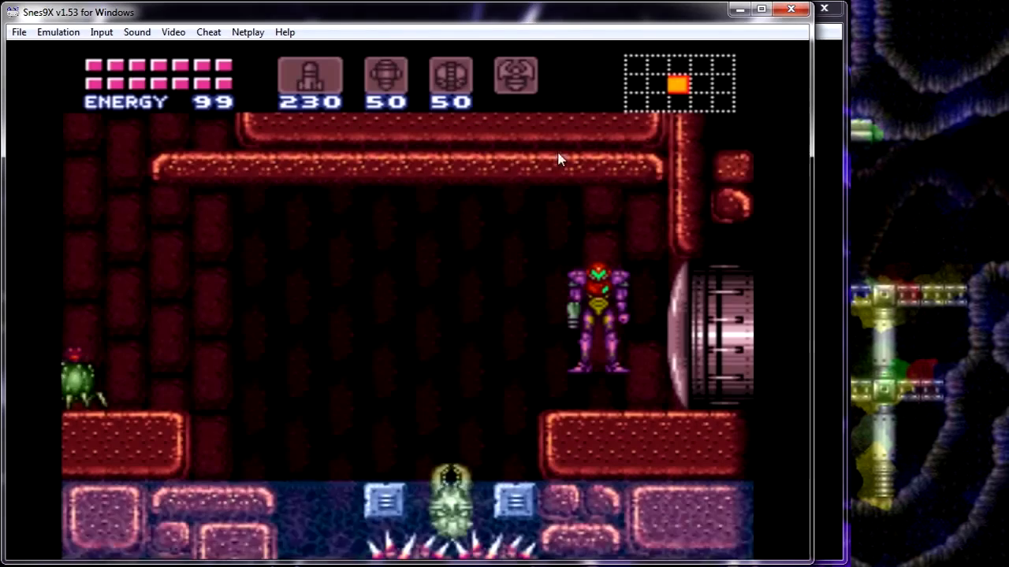
Move the character past the right grey door's area and across the room to the lower-left grey door.
key(Right)
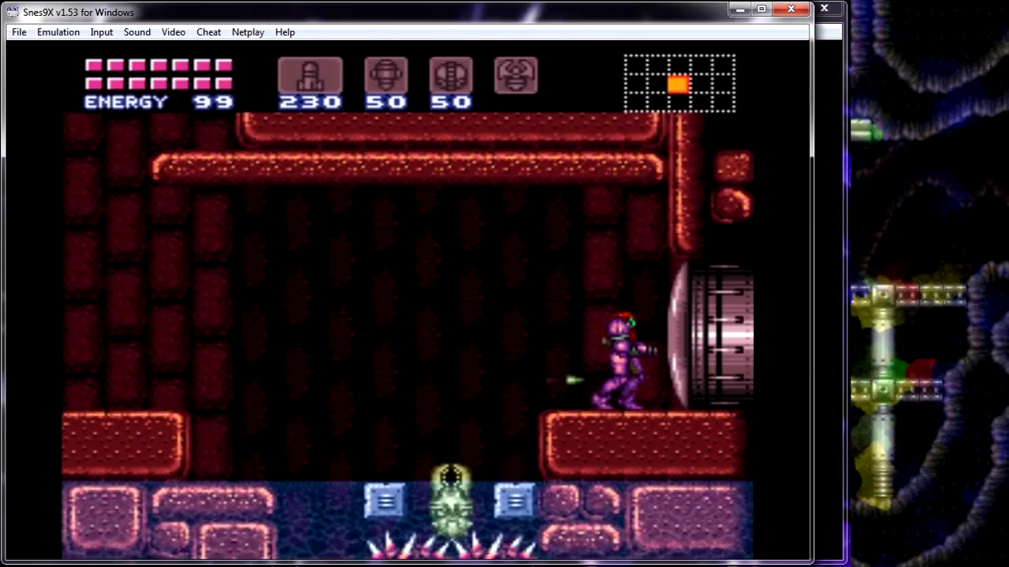
key(Left)
key(Left)
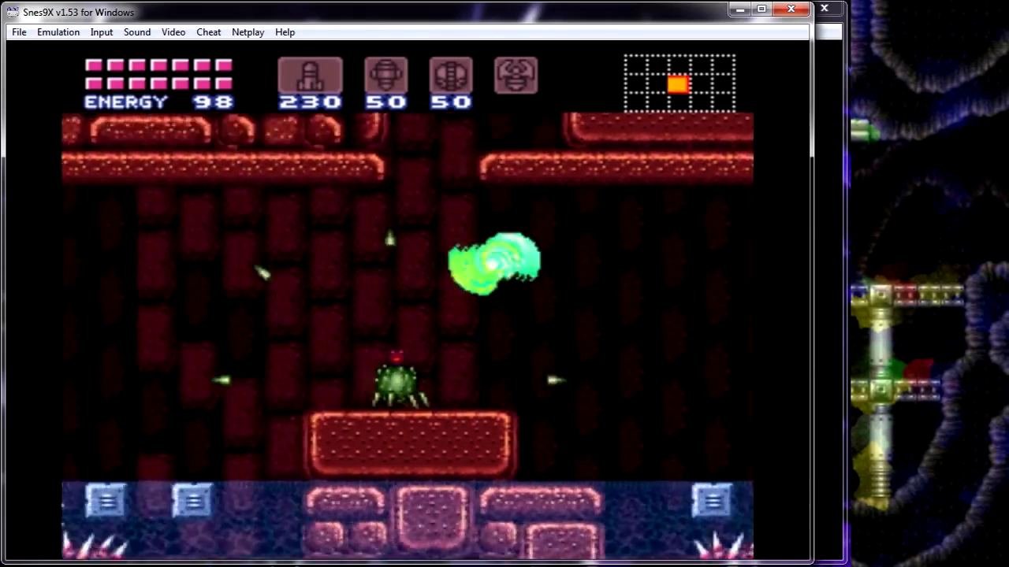
key(Left)
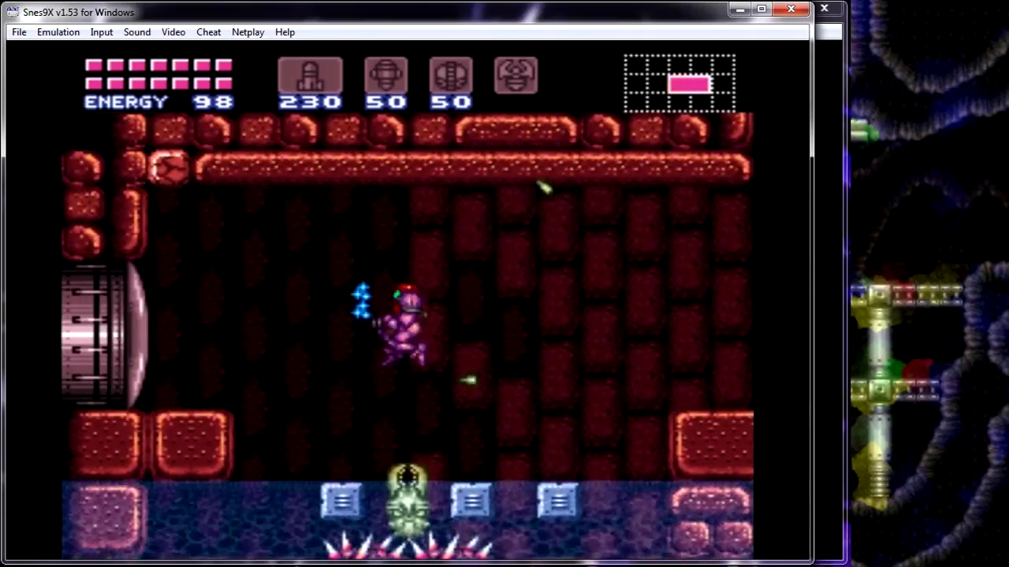
Attack the enemy near the lower-left grey door and shoot that door open.
key(Right)
key(v)
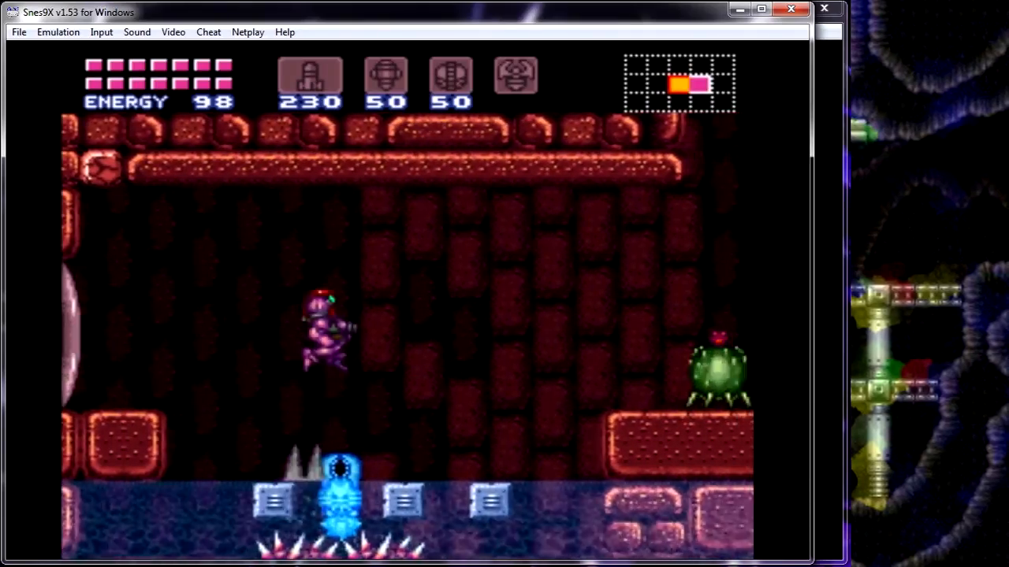
key(d)
key(d)
key(Left)
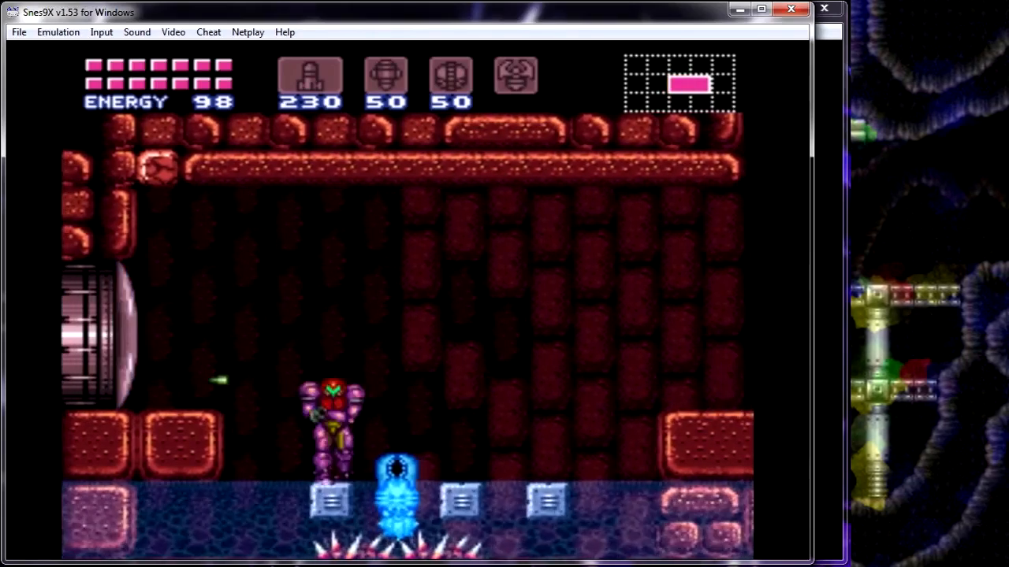
key(Left)
key(d)
key(v)
key(Left)
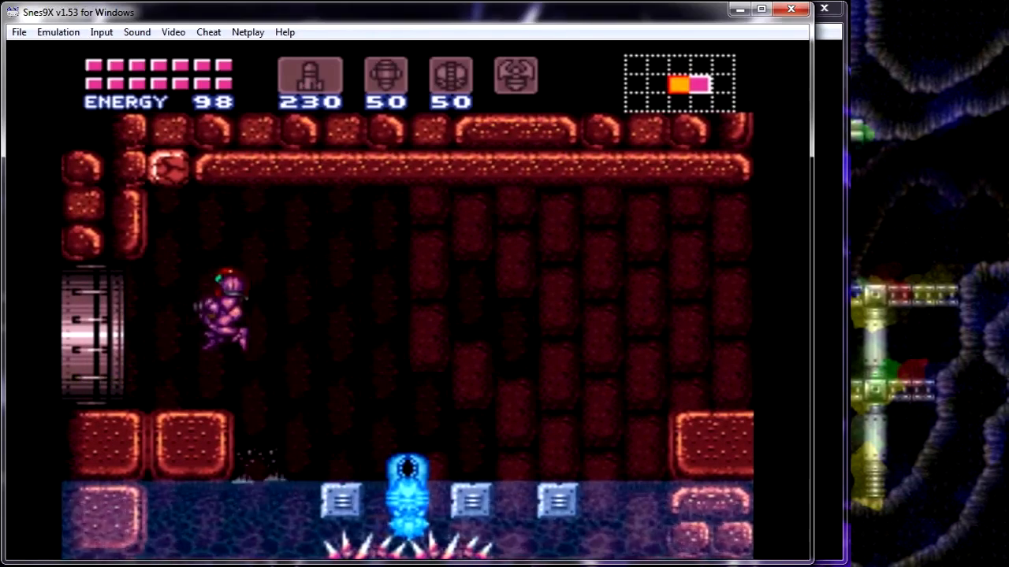
Go through the opened left door into the adjacent room and return through its blue door.
key(Right)
key(Left)
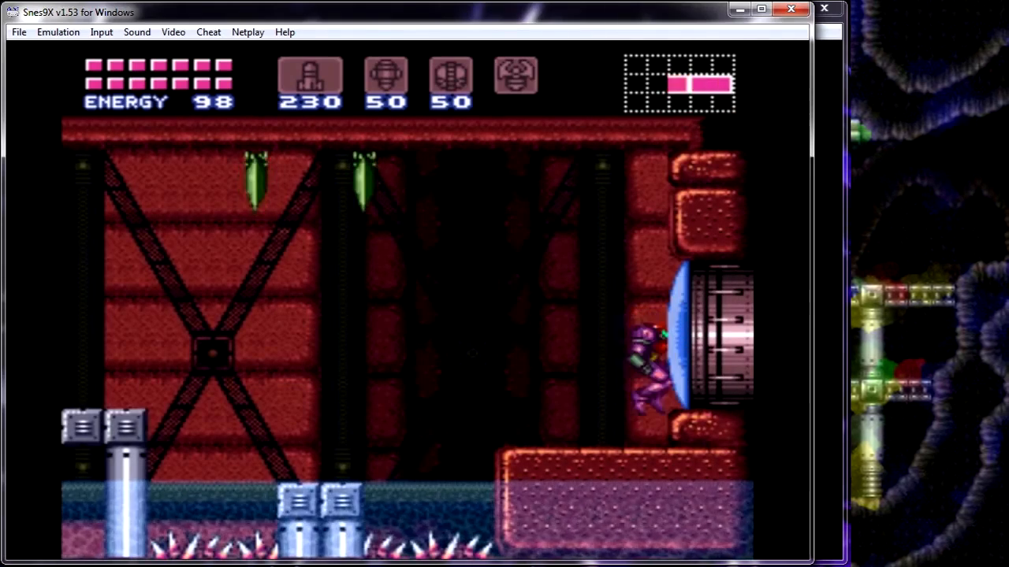
key(Right)
key(d)
key(v)
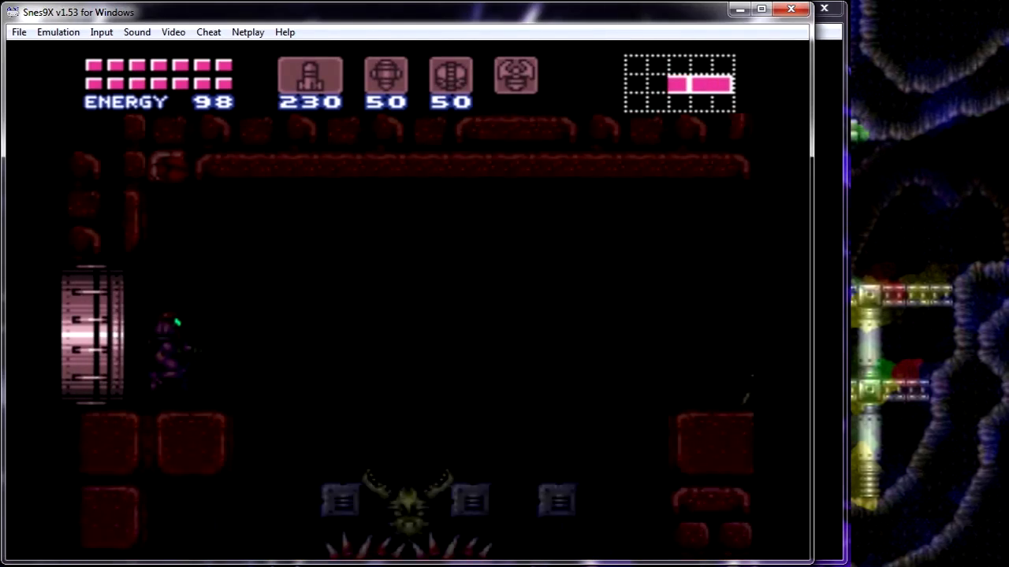
Cross the room back to the lower-right door to check whether it shares the left door's opened state.
key(Right)
key(v)
key(Right)
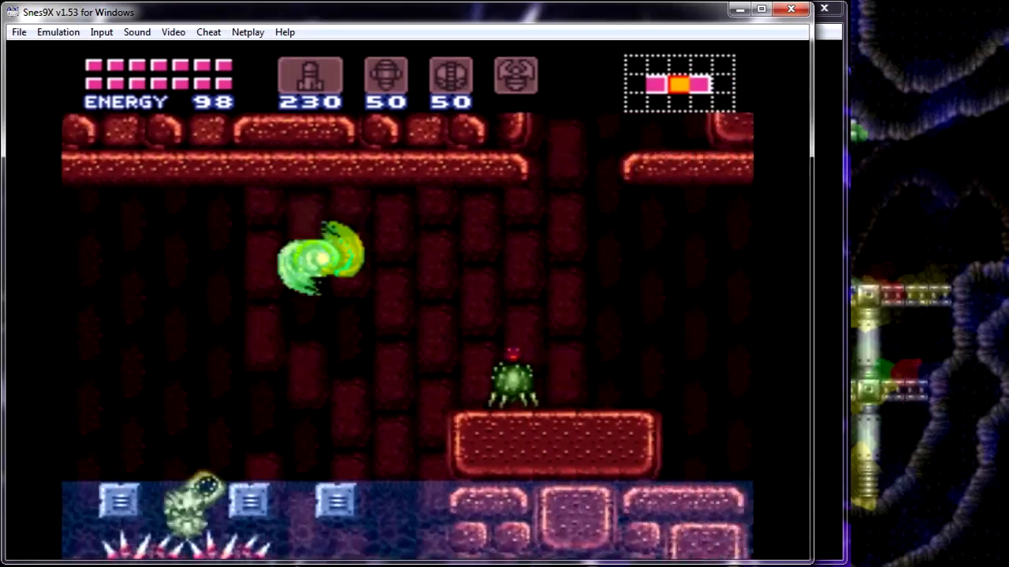
key(v)
key(Up)
key(Right)
key(Left)
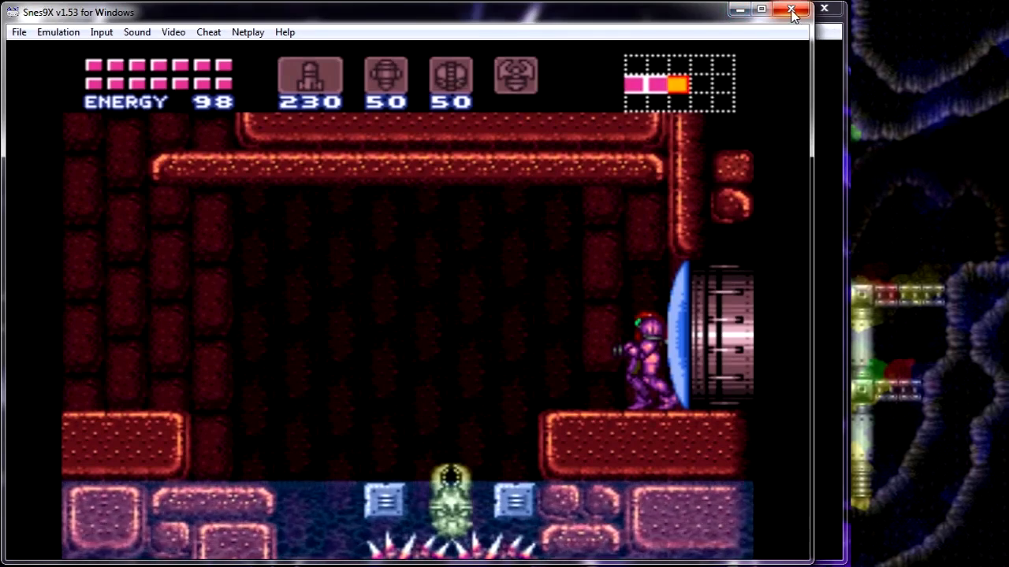
Leave the emulator, return to the room editor and save room 7A408.
click(739, 9)
click(570, 273)
click(18, 31)
click(48, 65)
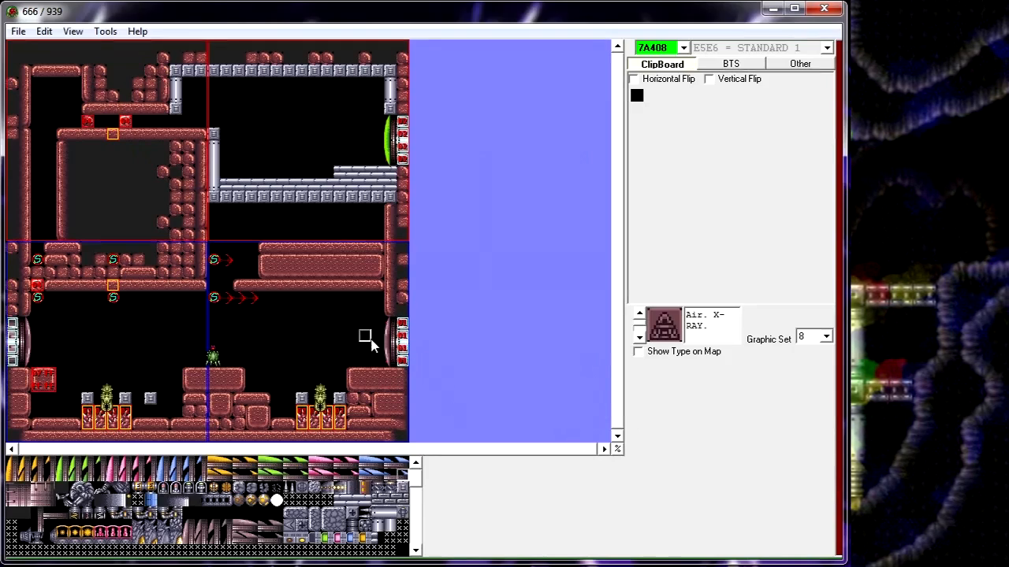
Review the lower-right grey door's PLM type, High and Low settings, and close them without changes.
right_click(402, 348)
click(410, 352)
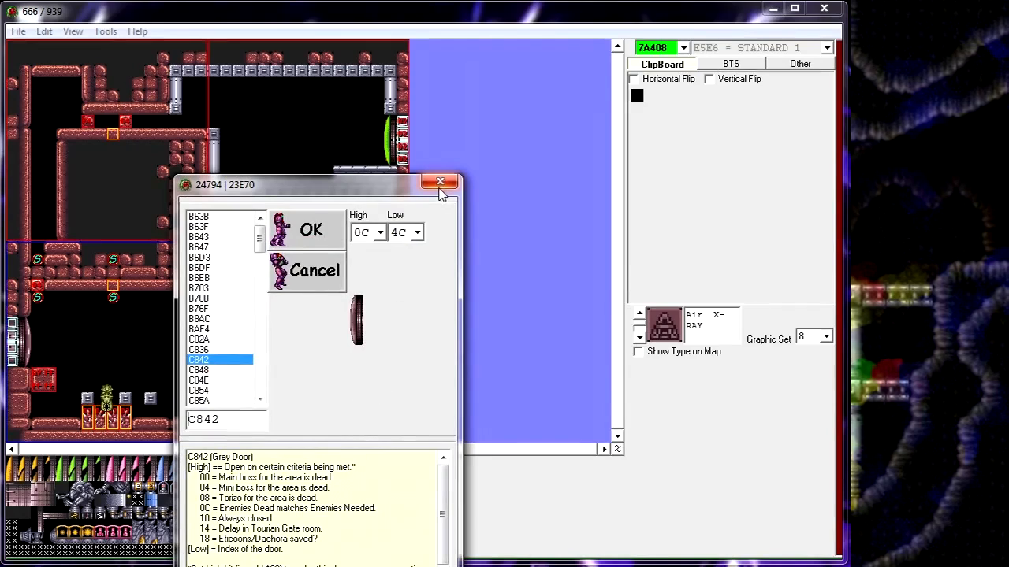
drag(399, 191, 392, 116)
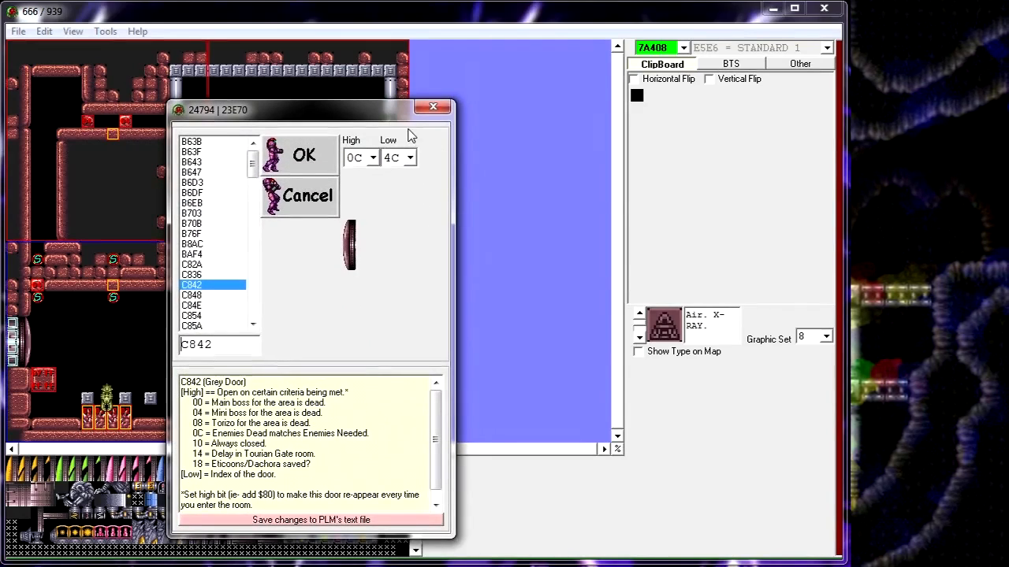
drag(380, 113, 383, 96)
click(438, 91)
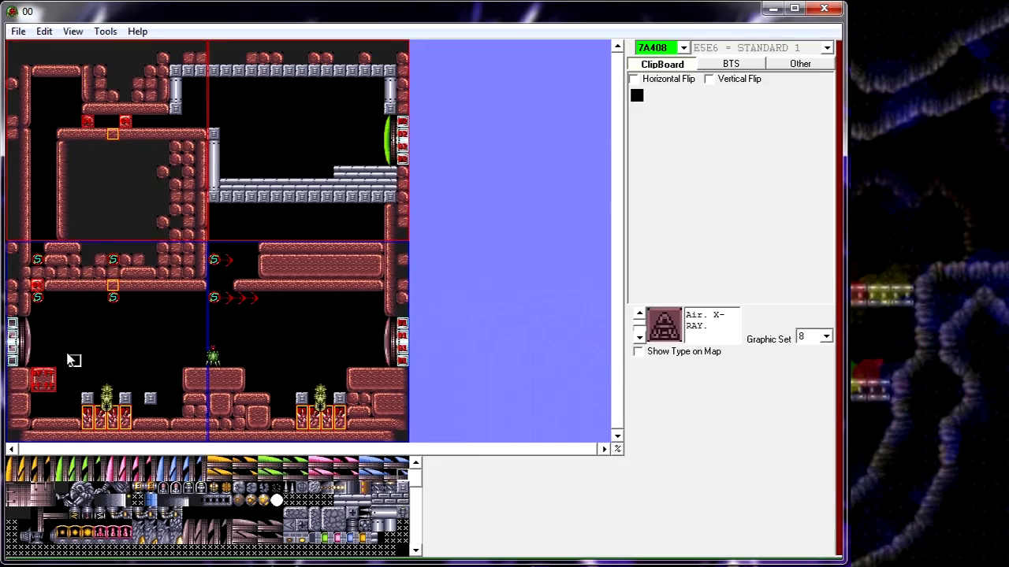
Set the lower-left grey door's Low index to 4D and save the room.
right_click(29, 344)
click(64, 350)
click(436, 252)
click(422, 292)
click(331, 250)
click(18, 31)
click(36, 65)
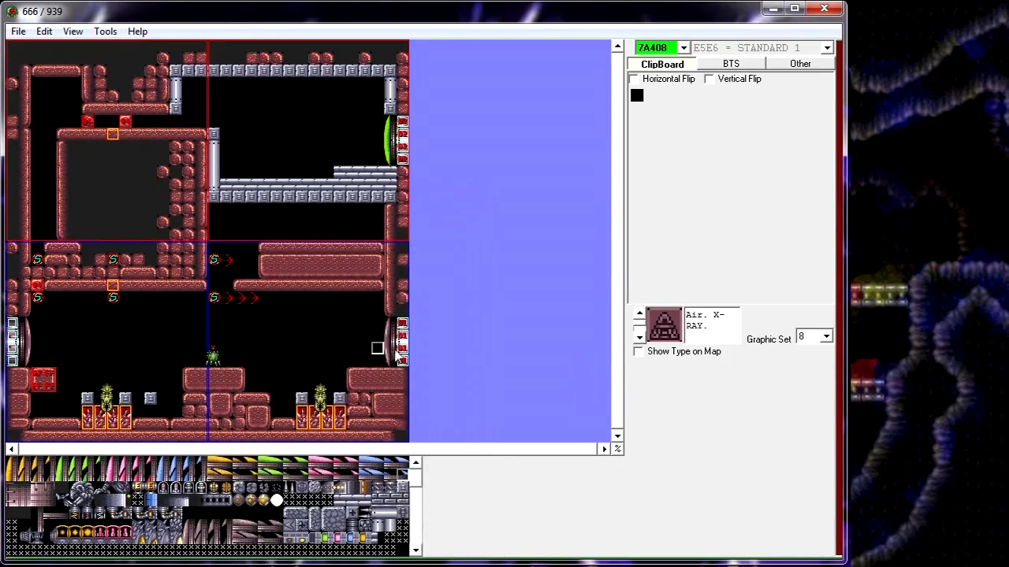
Start a test play beside the lower-right grey door, cross the room and exit through the lower-left door.
key(F5)
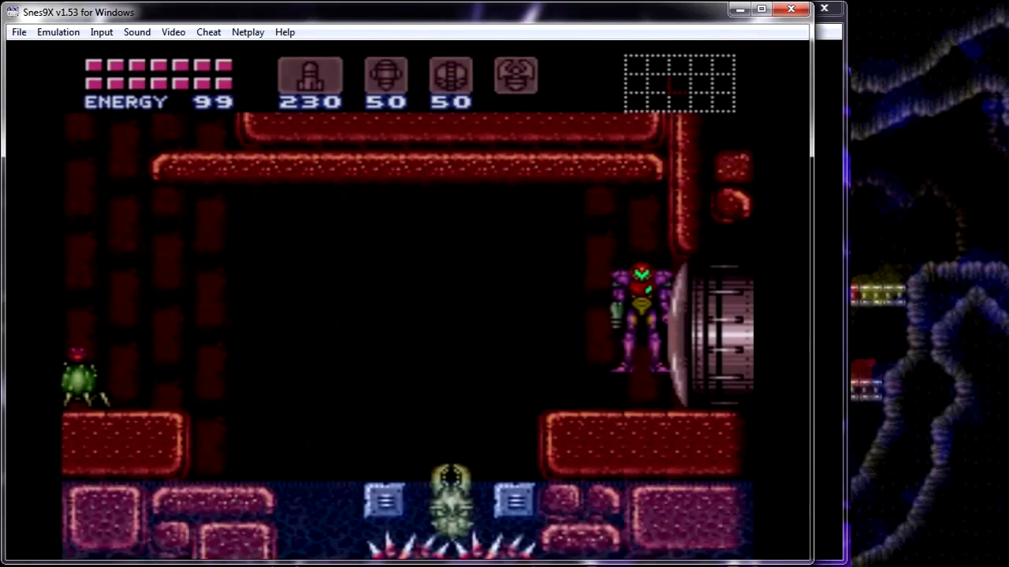
key(Left)
key(v)
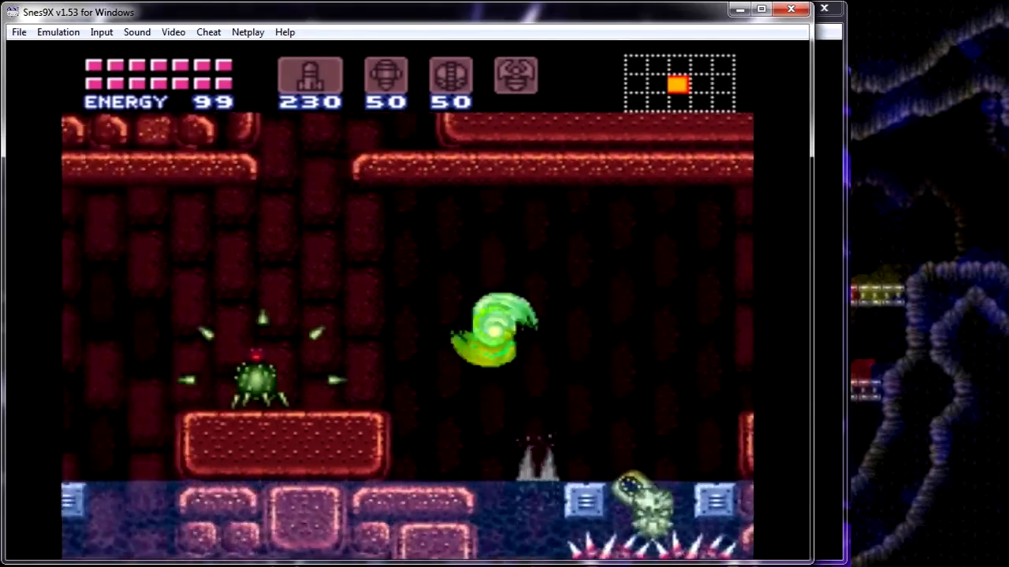
key(v)
key(Left)
key(v)
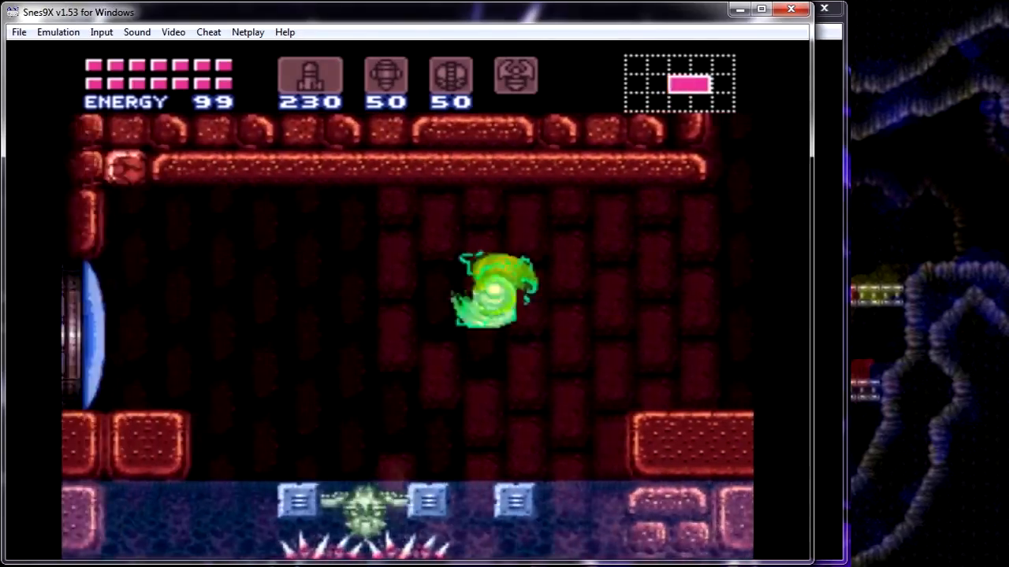
key(Left)
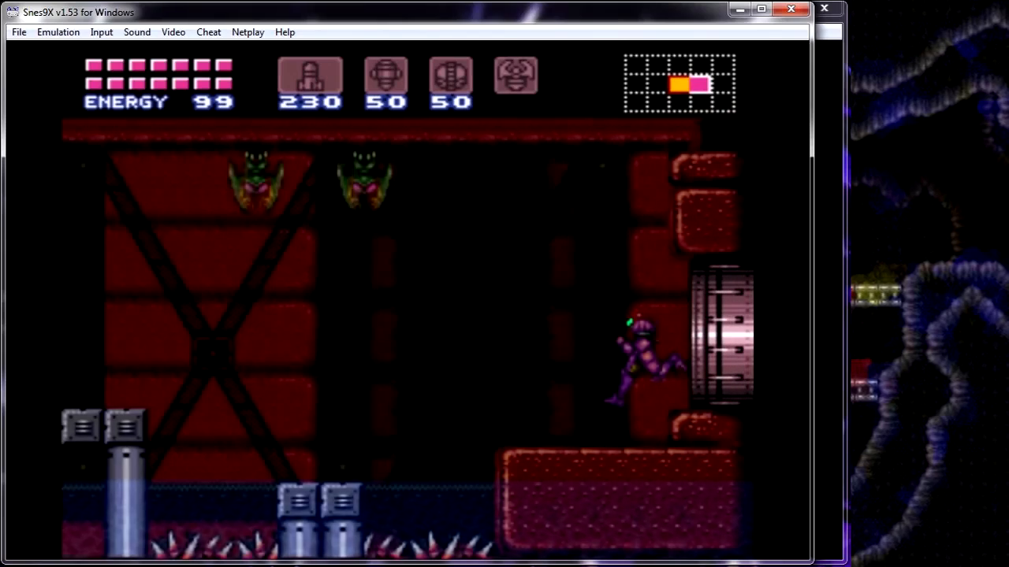
Return from the adjacent room and cross to the lower-right grey door, freezing the enemies nearby.
key(Left)
key(Right)
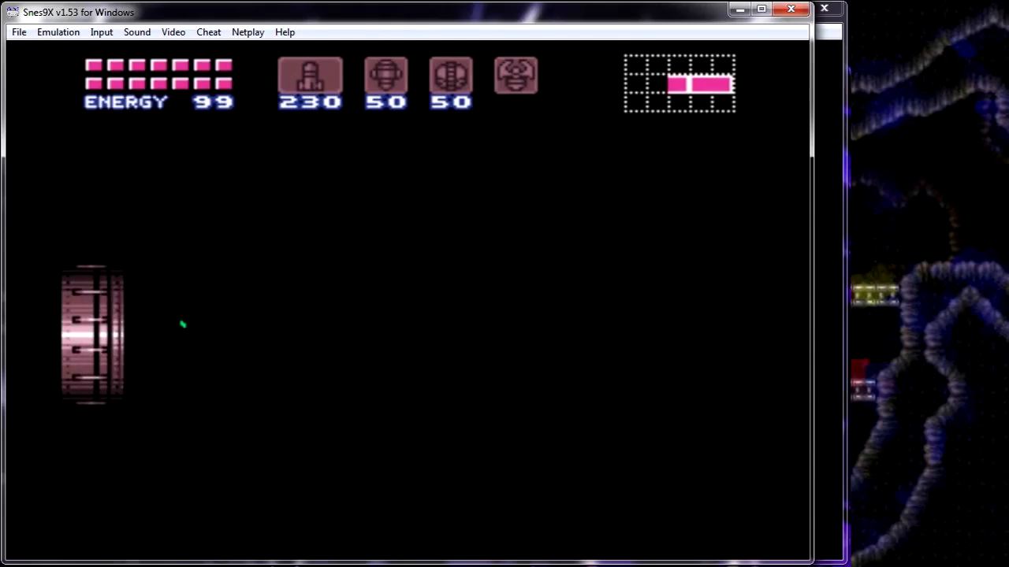
key(d)
key(Right)
key(v)
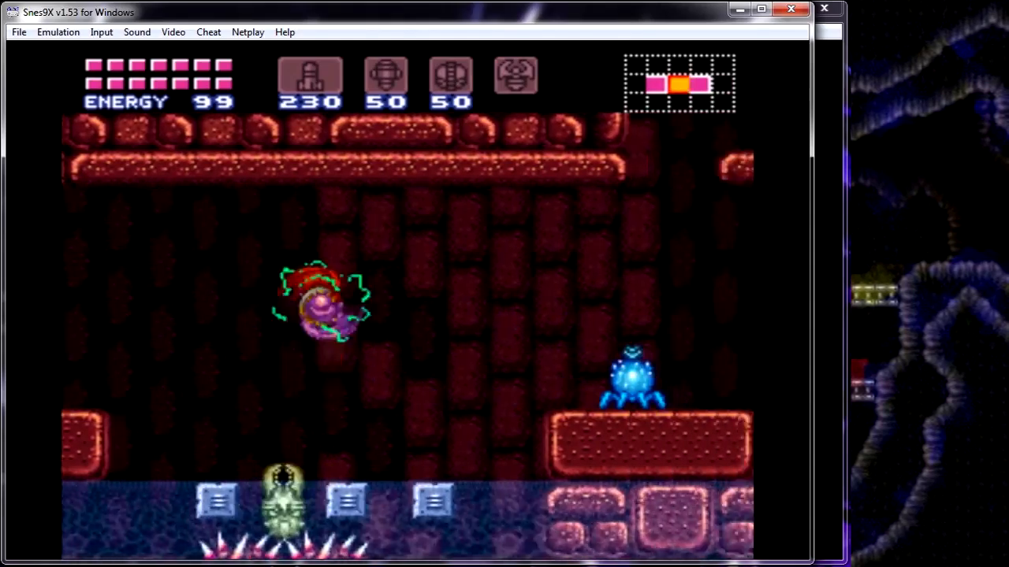
key(v)
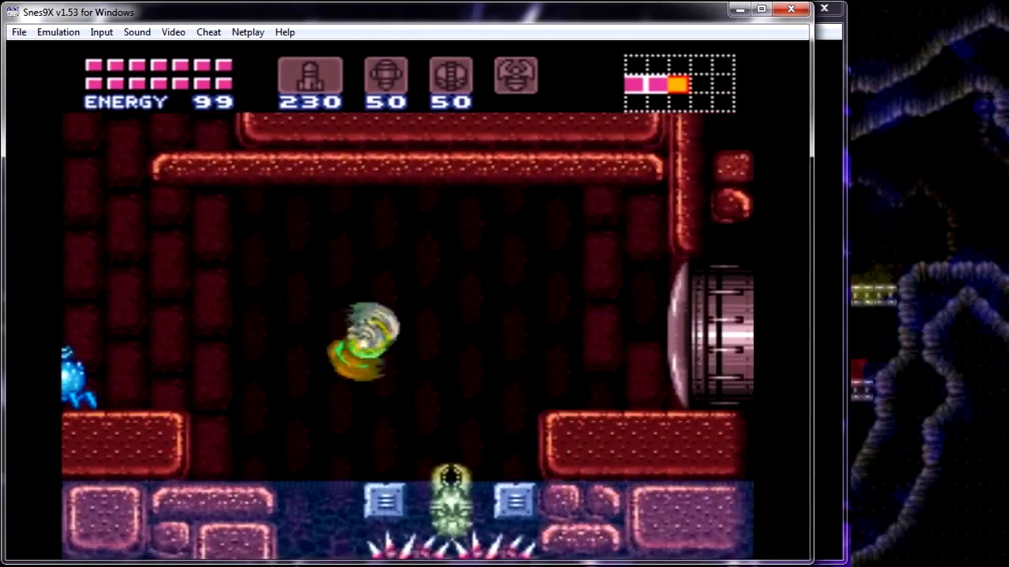
key(v)
key(Left)
key(d)
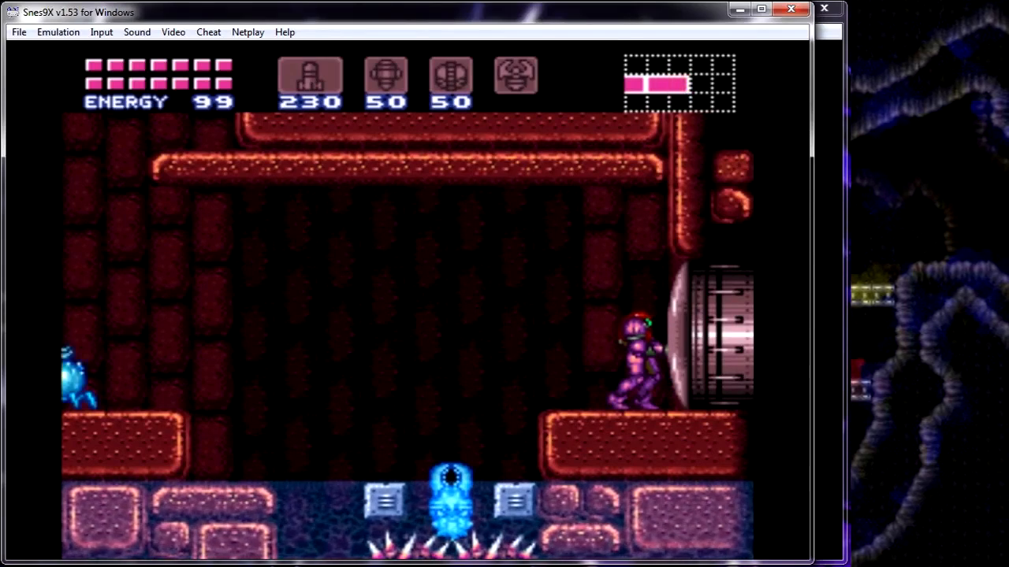
Attack the central enemy, return to the lower-right grey door and shoot it open.
key(Left)
key(v)
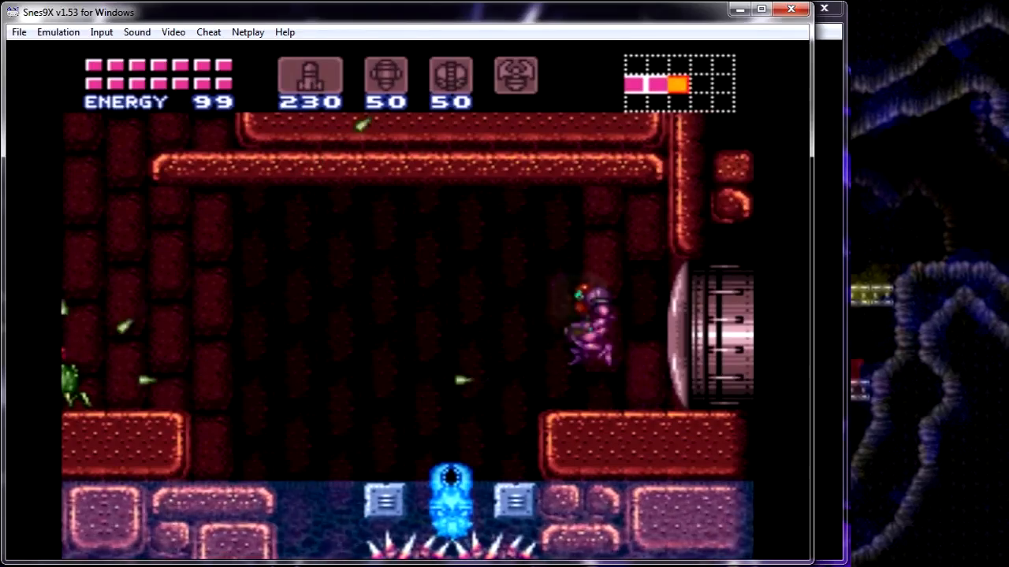
key(Left)
key(v)
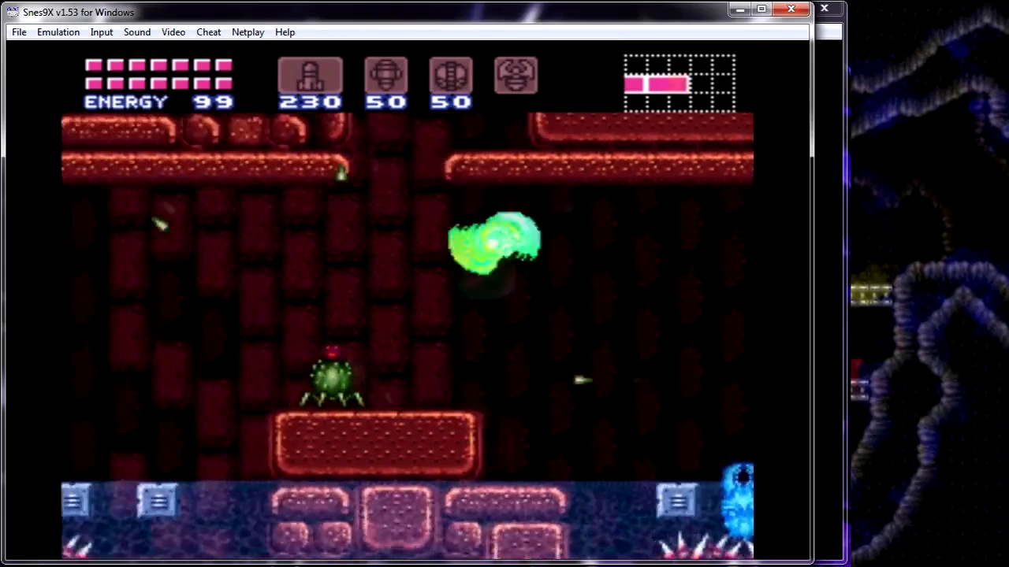
key(Right)
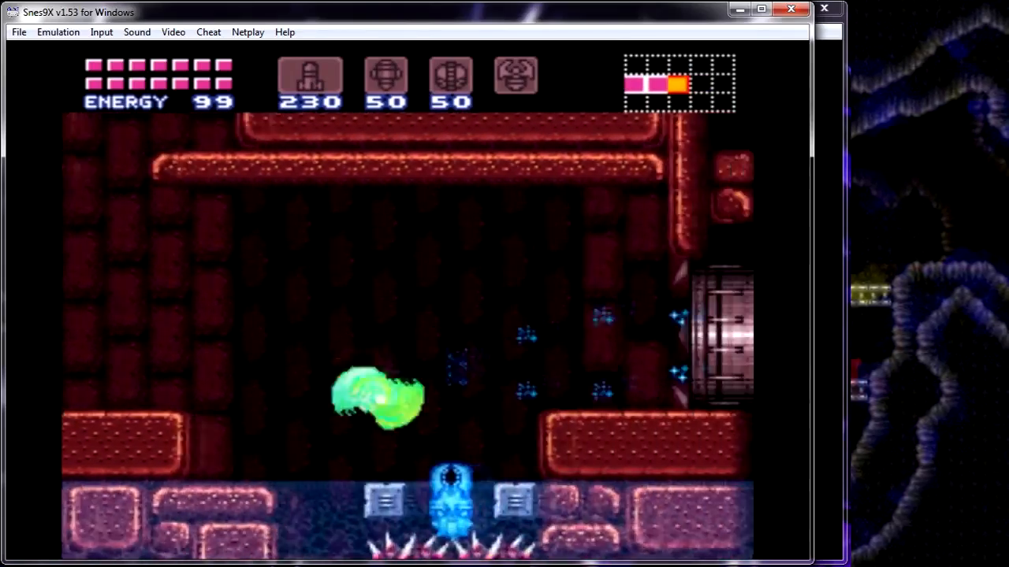
key(Right)
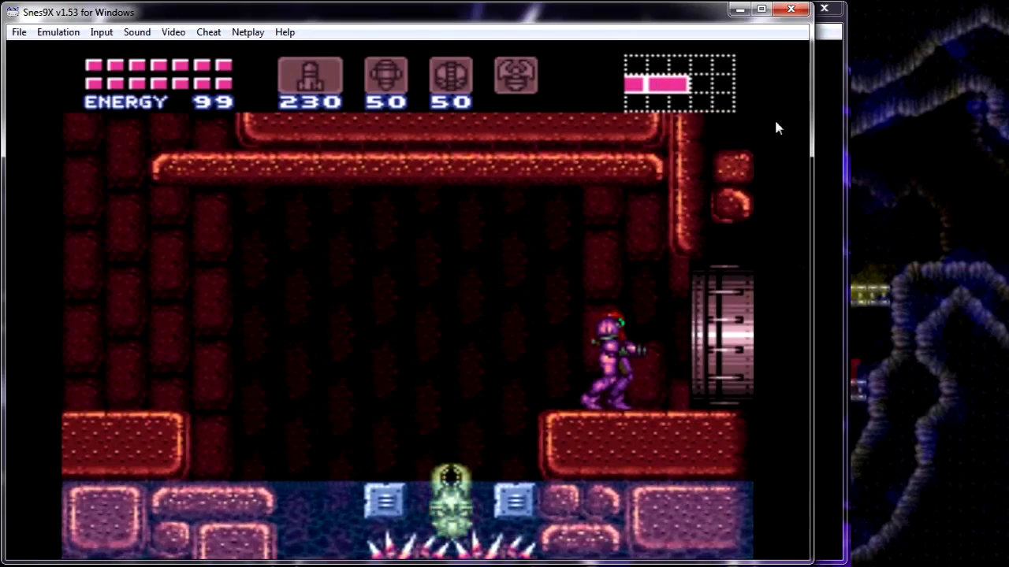
Close the emulator and check the lower-right grey door's PLM settings in the room editor without changing them.
click(791, 8)
click(586, 281)
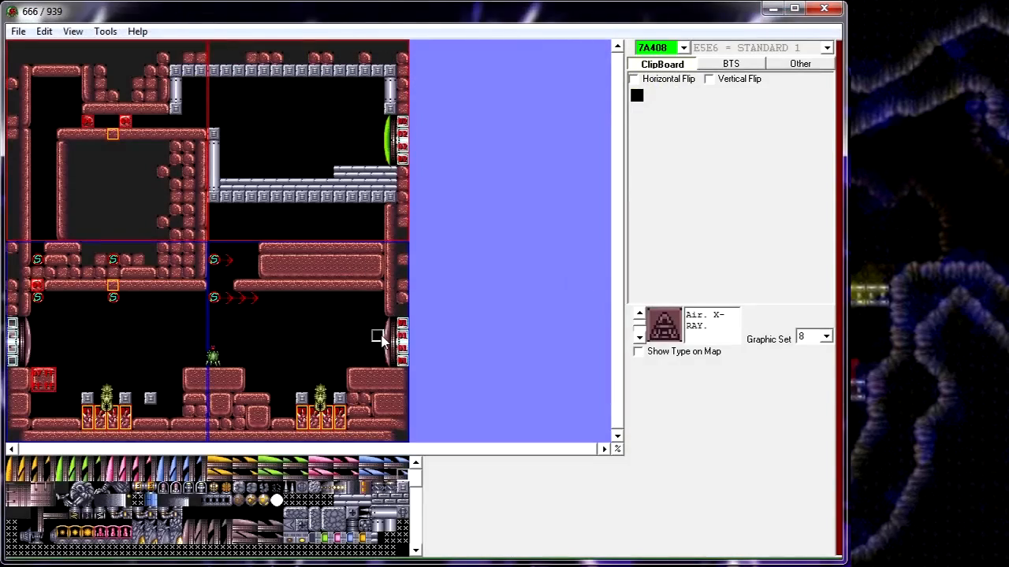
double_click(394, 344)
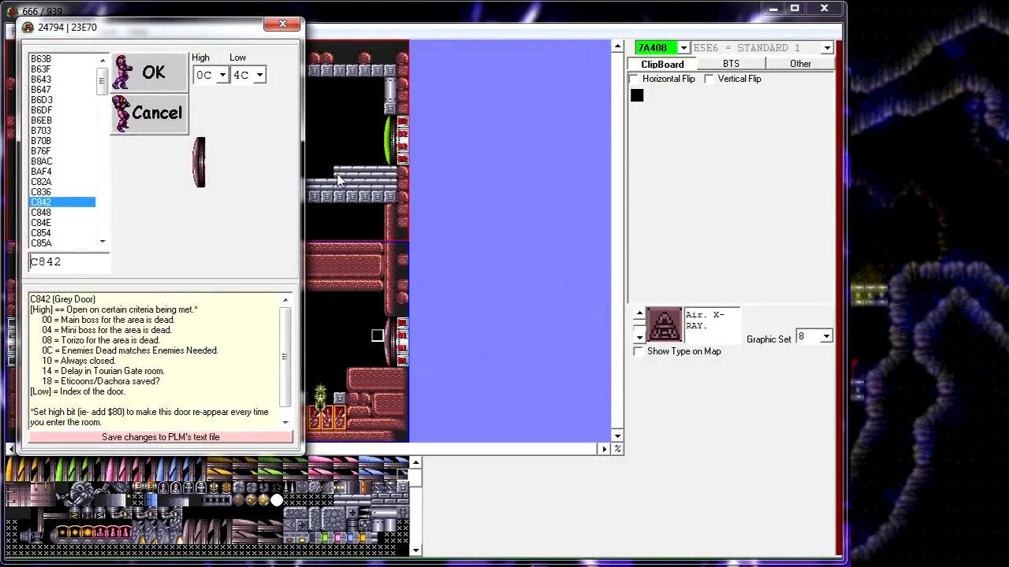
click(283, 24)
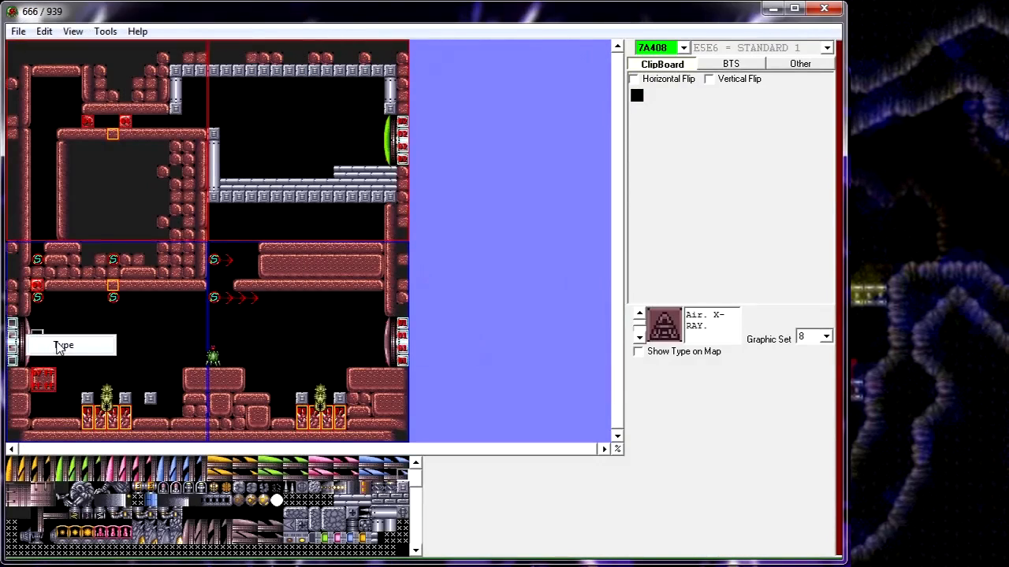
Set the lower-left grey door's Low index to 4C and save the room.
double_click(59, 348)
click(278, 94)
click(280, 113)
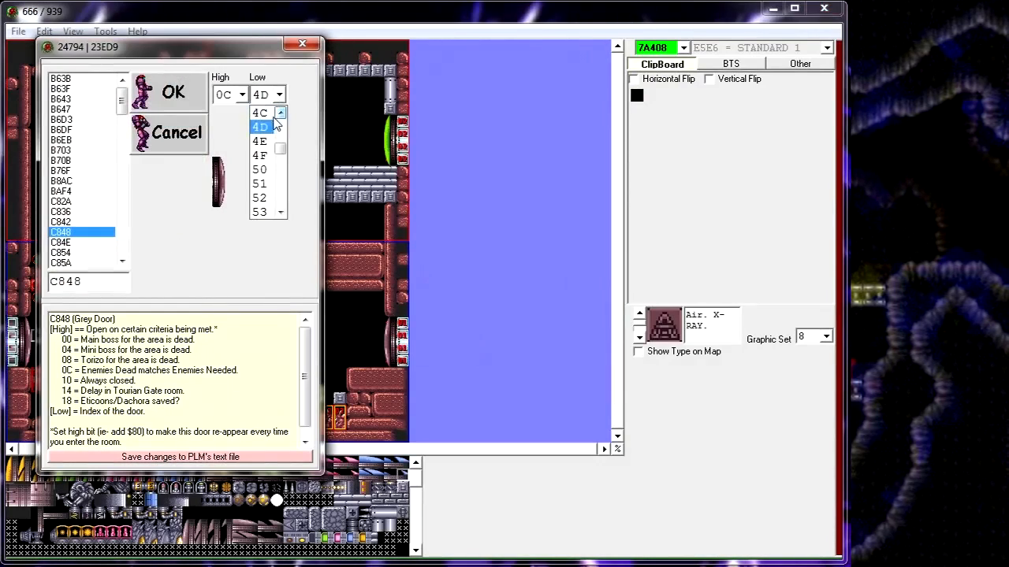
click(272, 124)
click(170, 94)
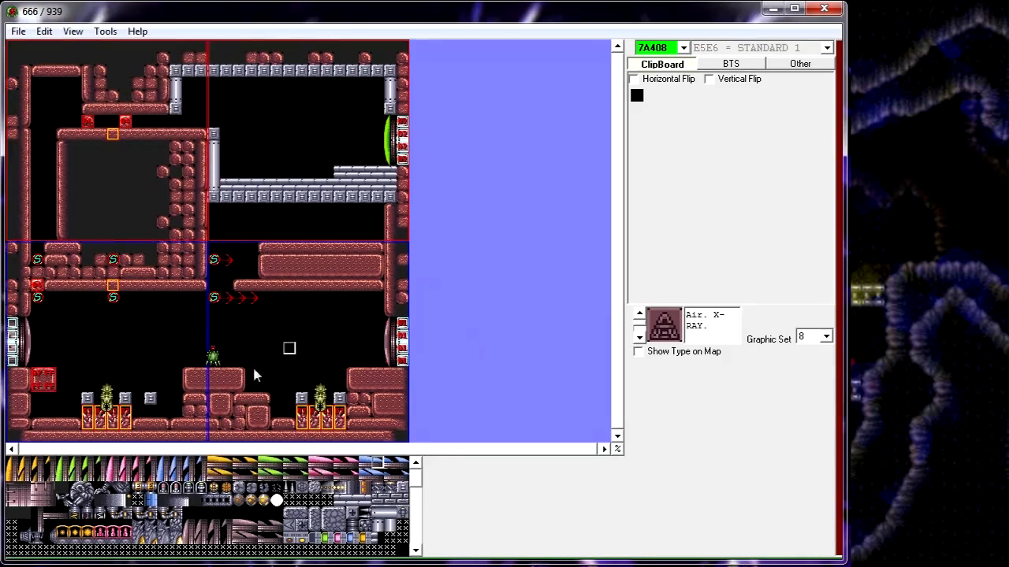
click(18, 31)
click(42, 70)
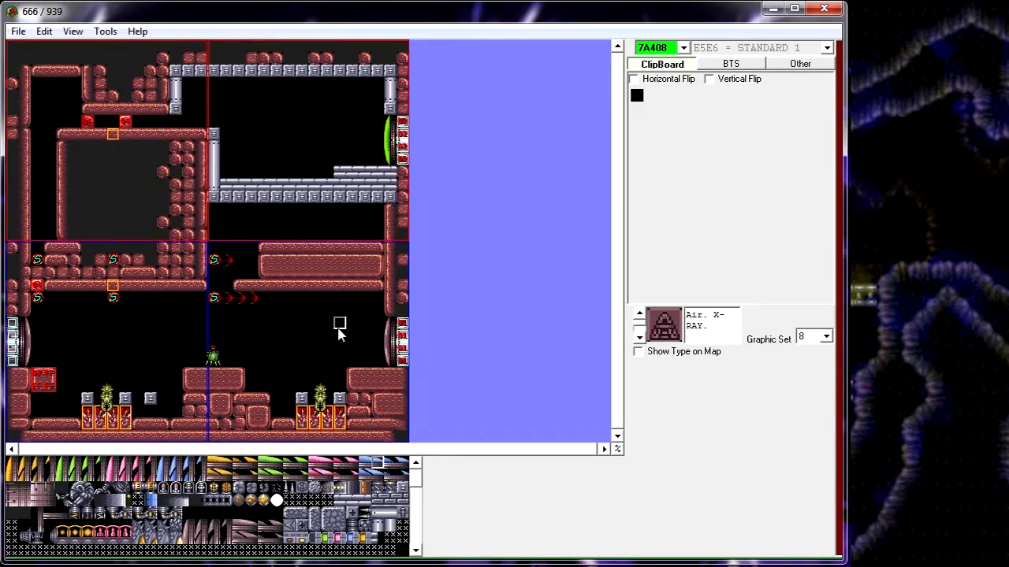
click(19, 33)
click(43, 65)
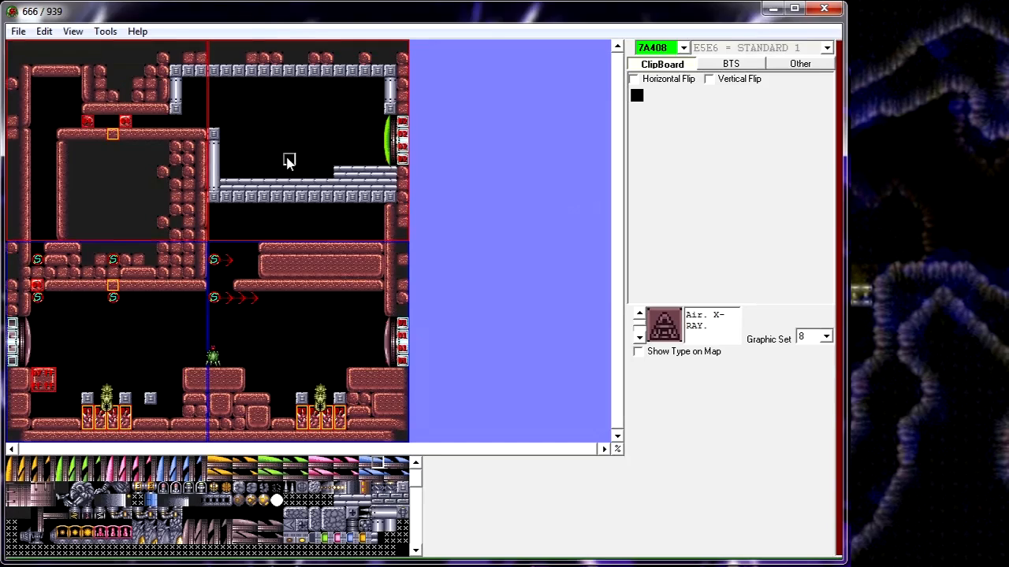
Review the grey door PLM variants from C842 to C84E for the lower-right door, closing the settings without applying a change.
right_click(392, 349)
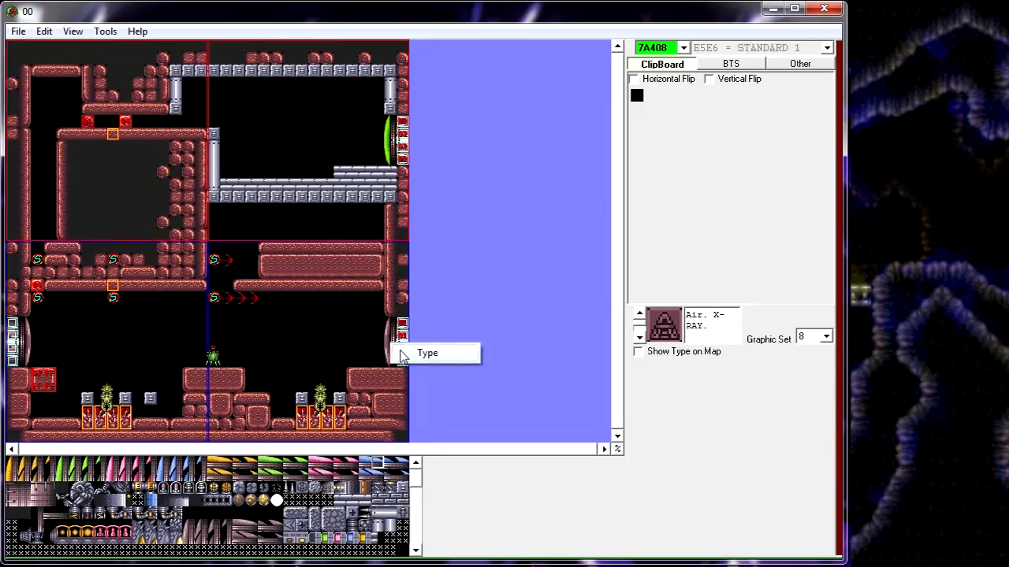
click(418, 351)
key(Up)
key(Up)
key(Down)
key(Down)
key(Down)
key(Up)
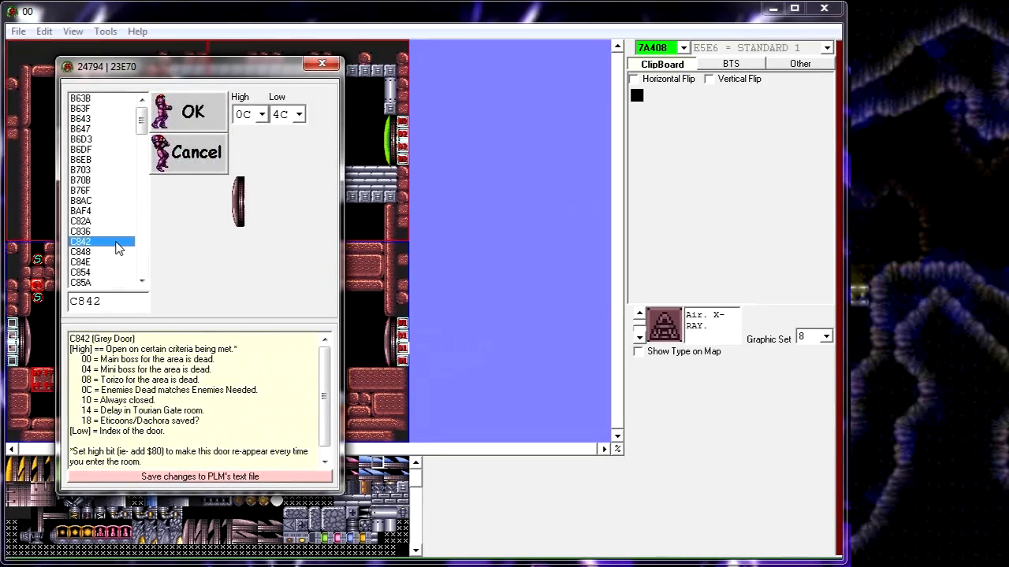
key(Down)
key(Down)
key(Down)
key(Up)
key(Up)
key(Up)
key(Down)
key(Down)
key(Down)
key(Up)
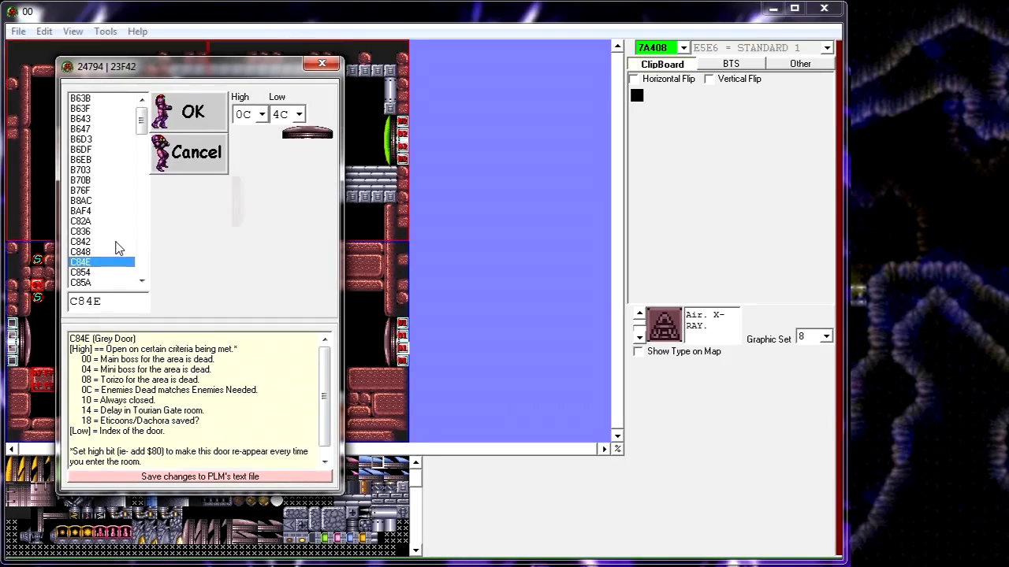
key(Up)
key(Up)
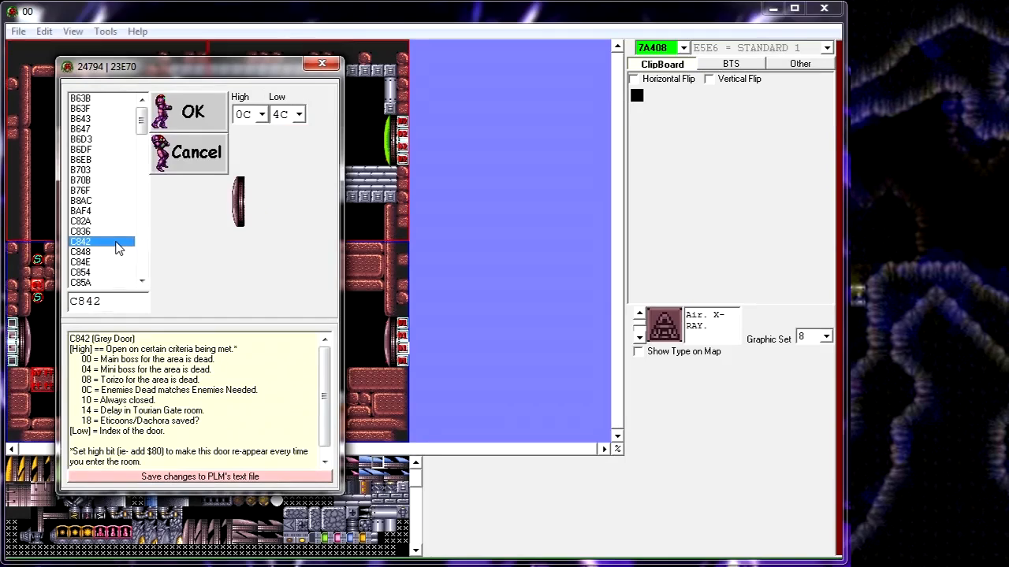
click(322, 64)
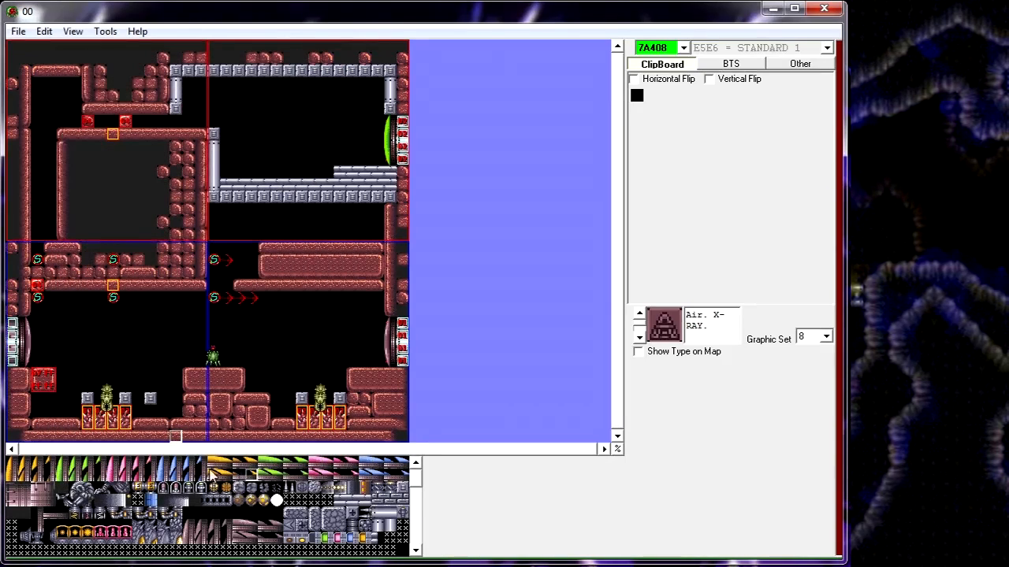
Reopen the lower-right grey door's PLM settings and preview the yellow, green and pink door shell types up to C88A.
right_click(391, 344)
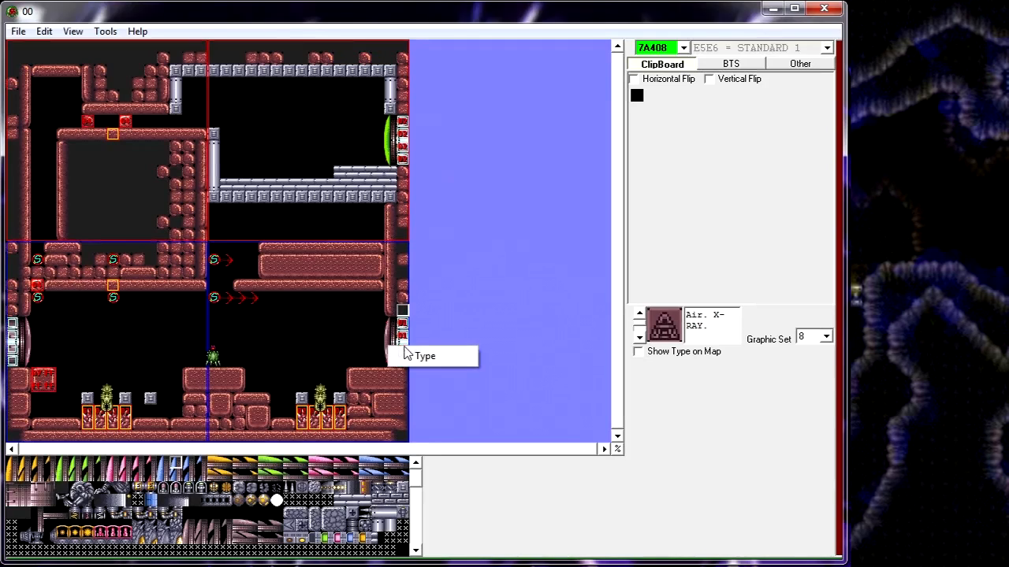
click(426, 355)
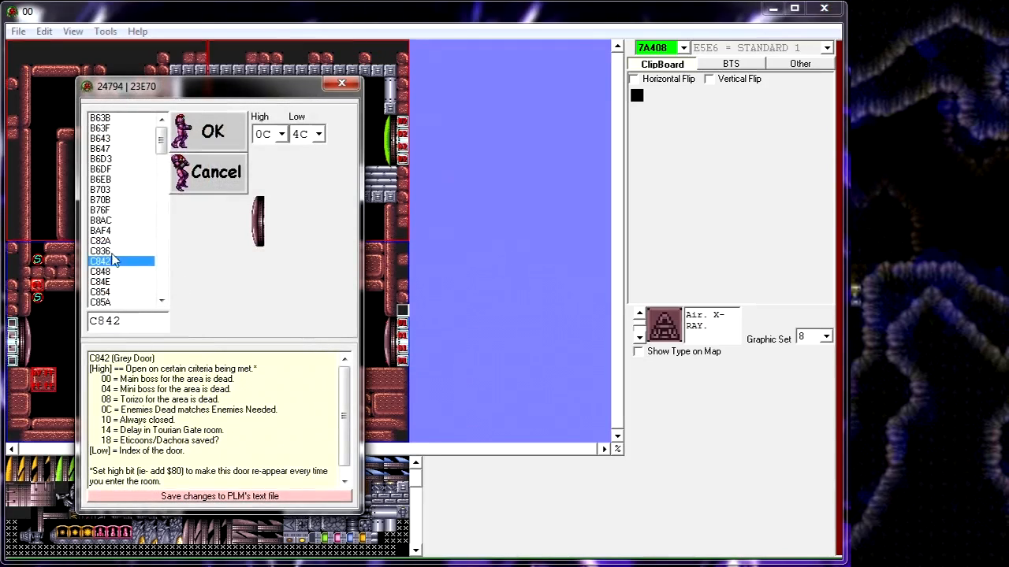
key(Down)
key(Down)
key(Down)
key(Down)
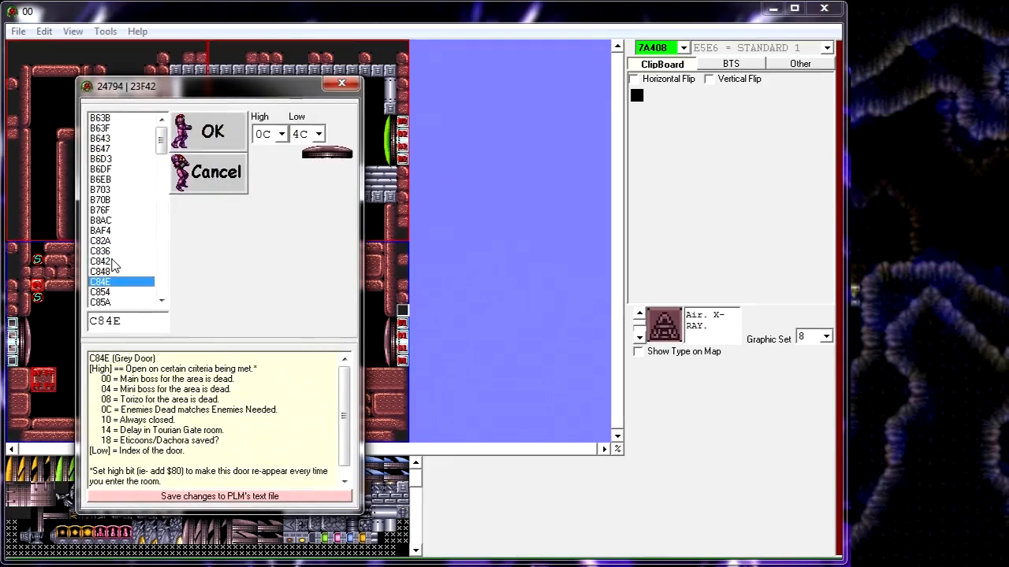
key(Down)
key(Down)
key(Down)
key(Down)
key(Down)
key(Down)
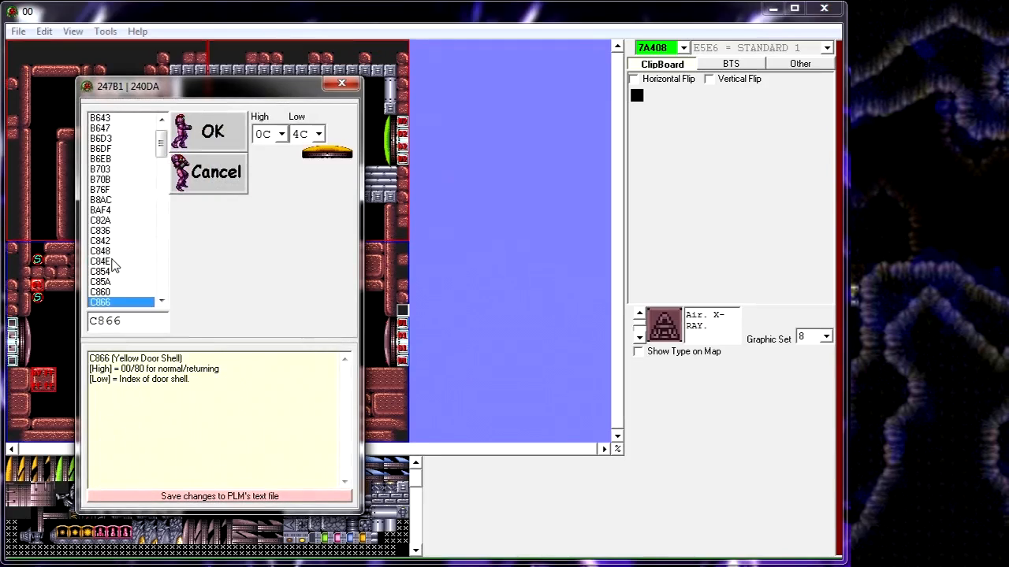
key(Down)
key(Down)
key(Down)
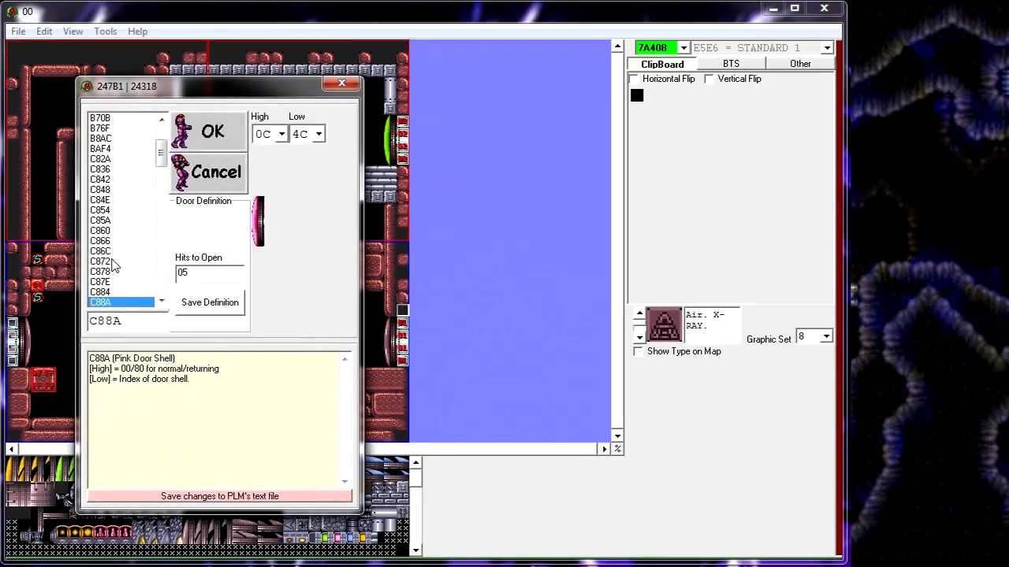
Return the lower-right door's PLM type to grey door C842, apply it and save the room.
key(Up)
key(Up)
key(Up)
key(Up)
key(Up)
key(Up)
key(Up)
key(Up)
key(Up)
key(Up)
key(Up)
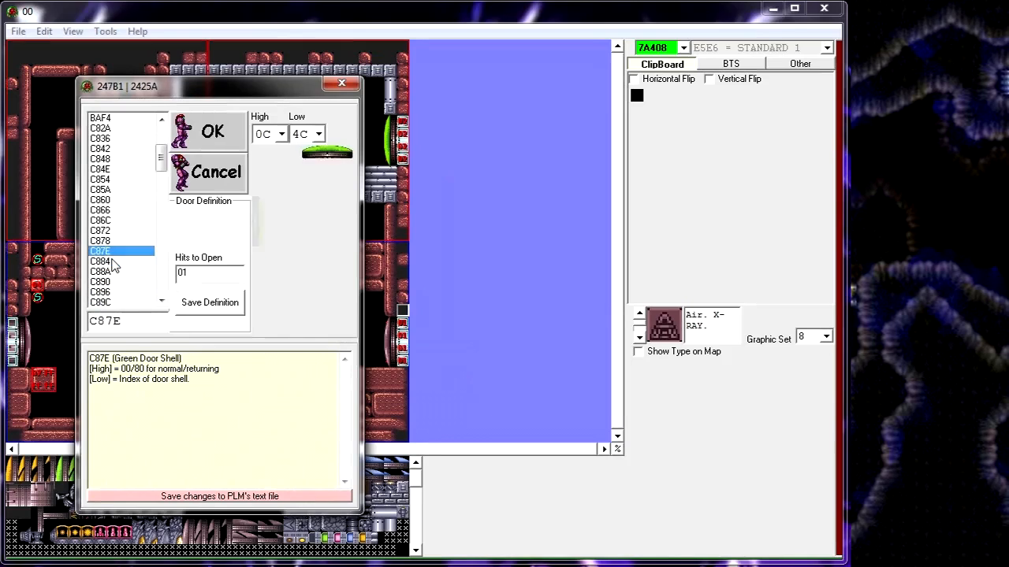
key(Up)
key(Up)
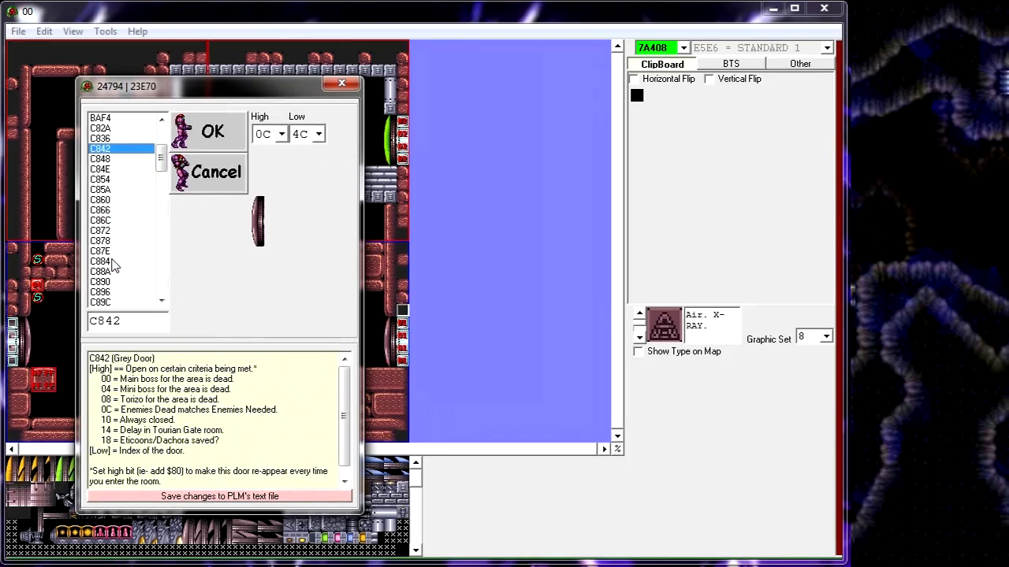
click(206, 132)
click(19, 32)
click(58, 67)
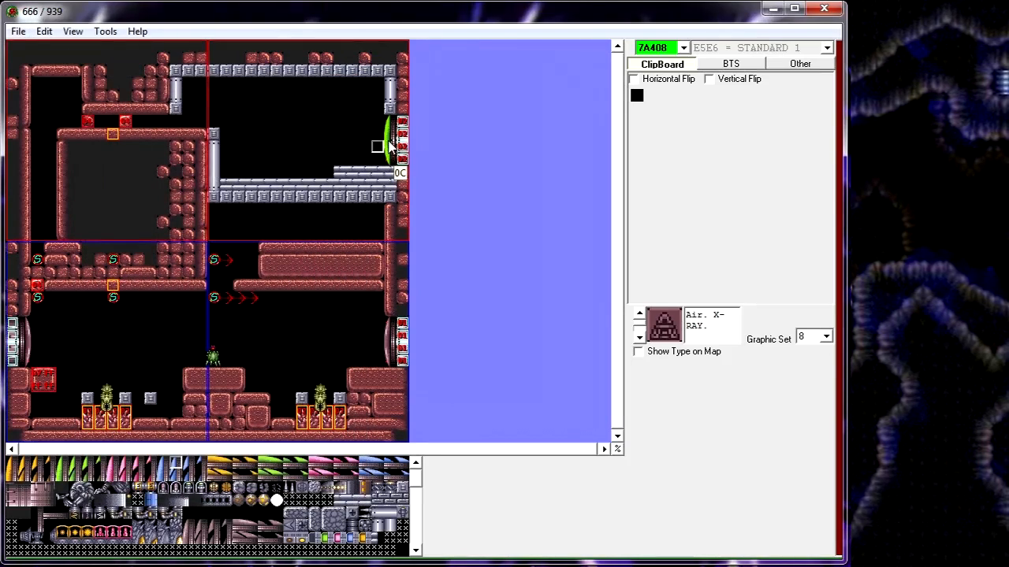
Open the upper-right green door's PLM settings and compare the shell types from grey C84E through yellow to green C872.
right_click(390, 147)
click(400, 154)
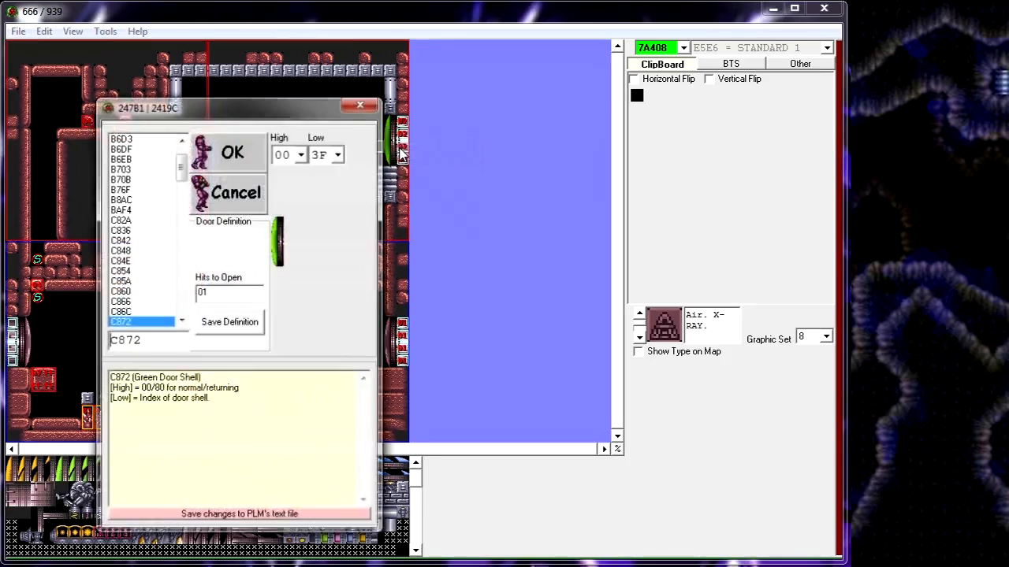
click(140, 262)
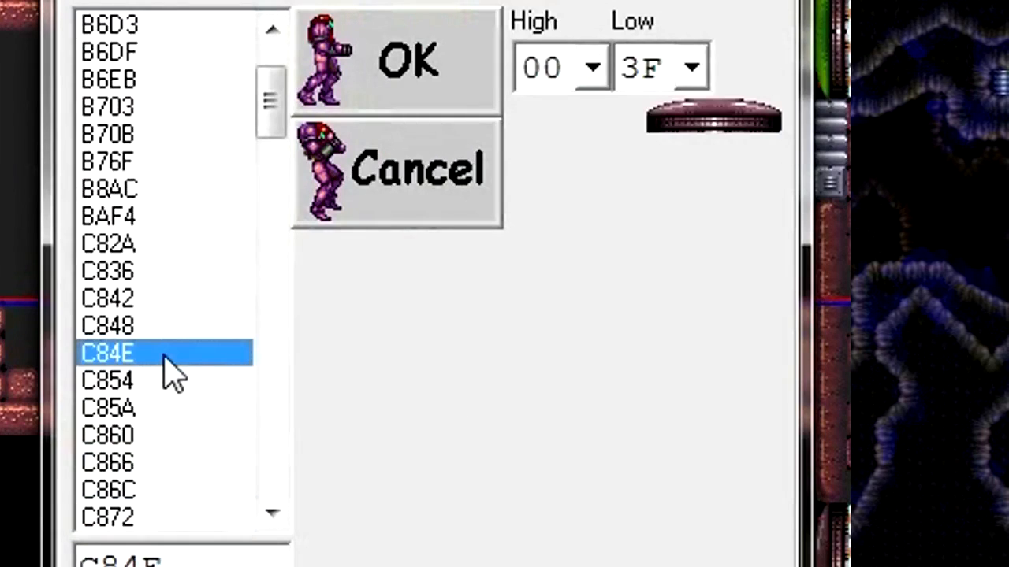
key(Down)
key(Down)
key(Down)
key(Up)
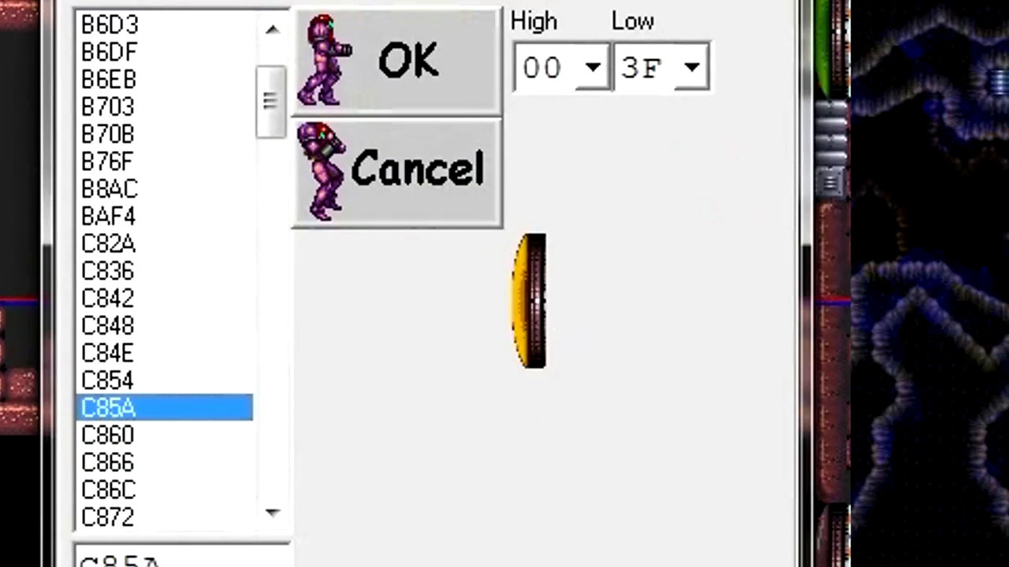
key(Down)
key(Down)
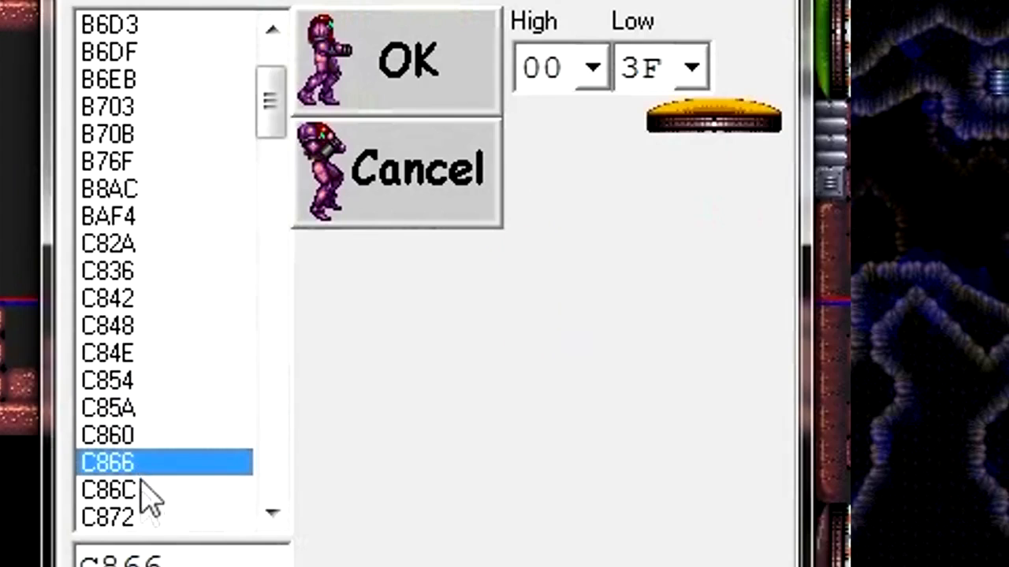
click(141, 491)
click(134, 519)
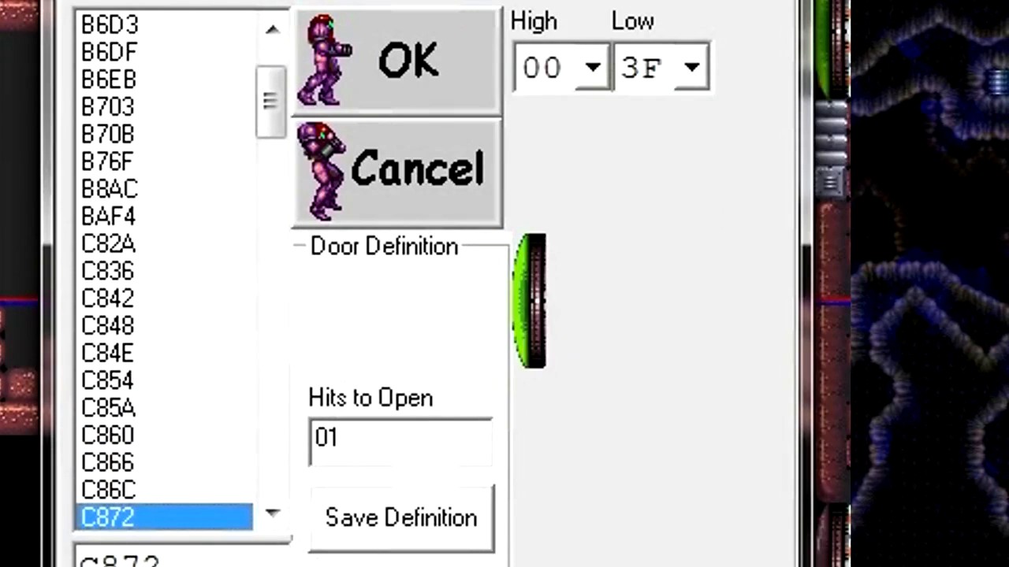
Set the hits to open for green door shell C872 to 0A and save the definition.
scroll(176, 427, down, 3)
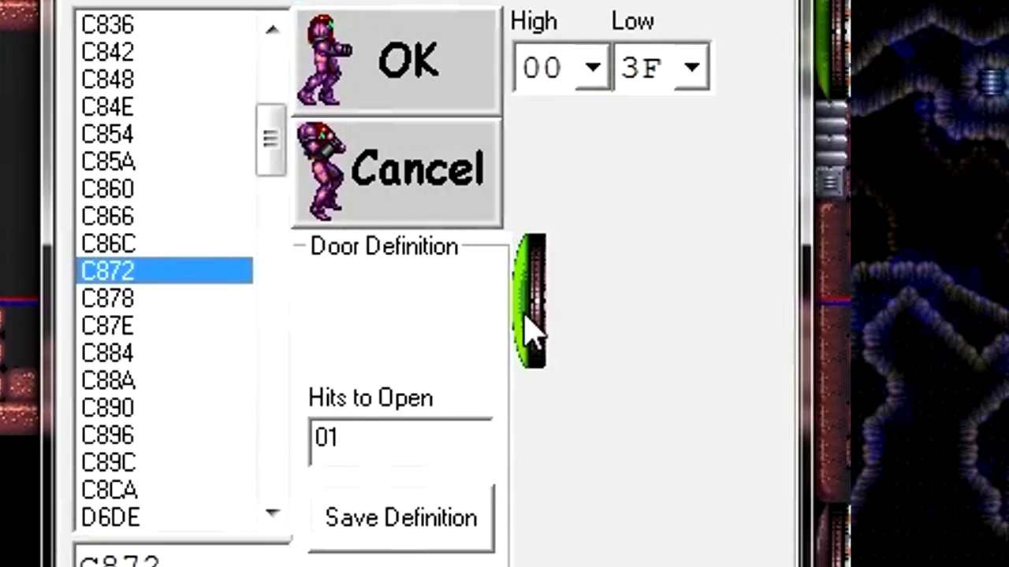
drag(364, 438, 326, 437)
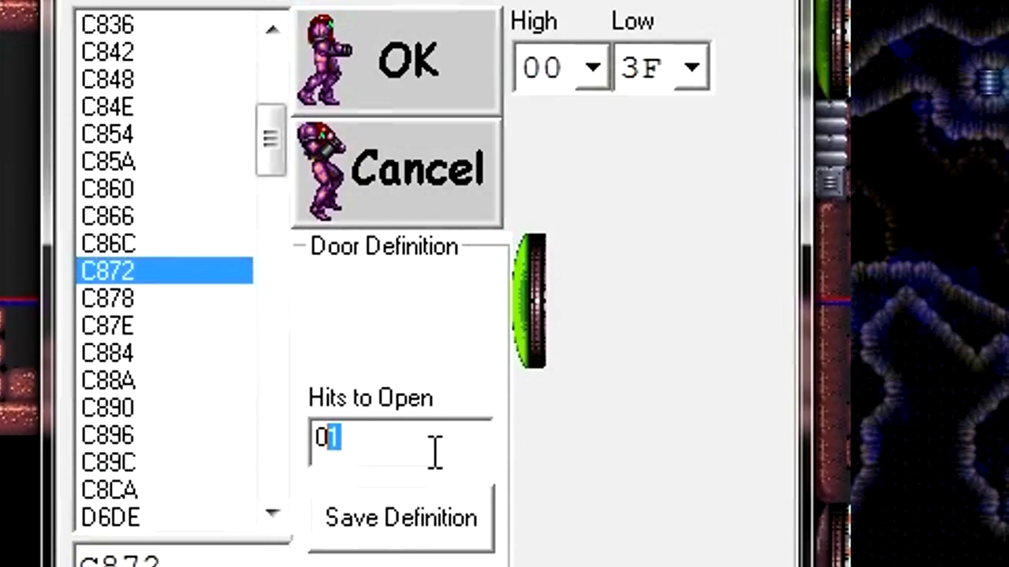
text(A)
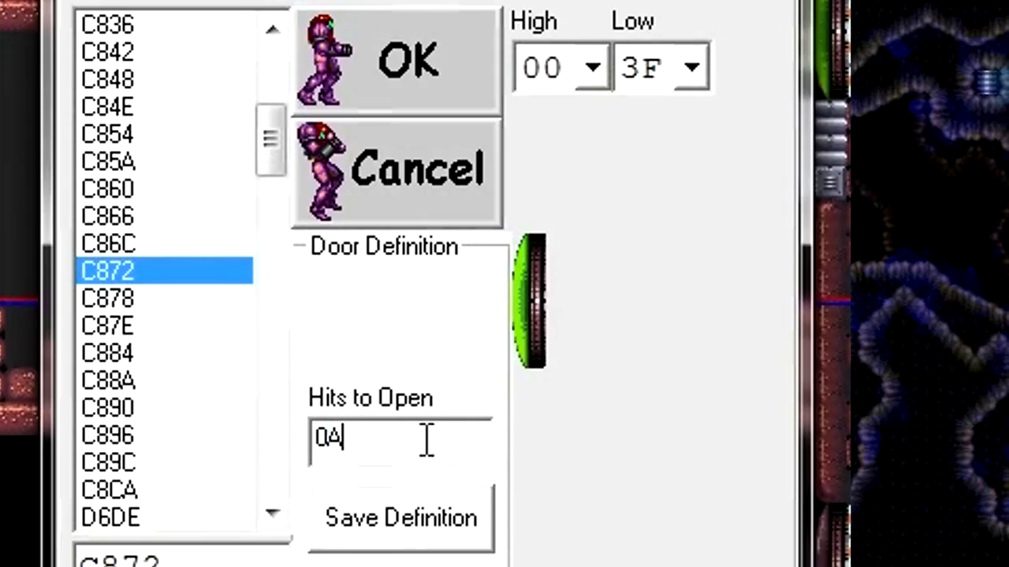
click(423, 530)
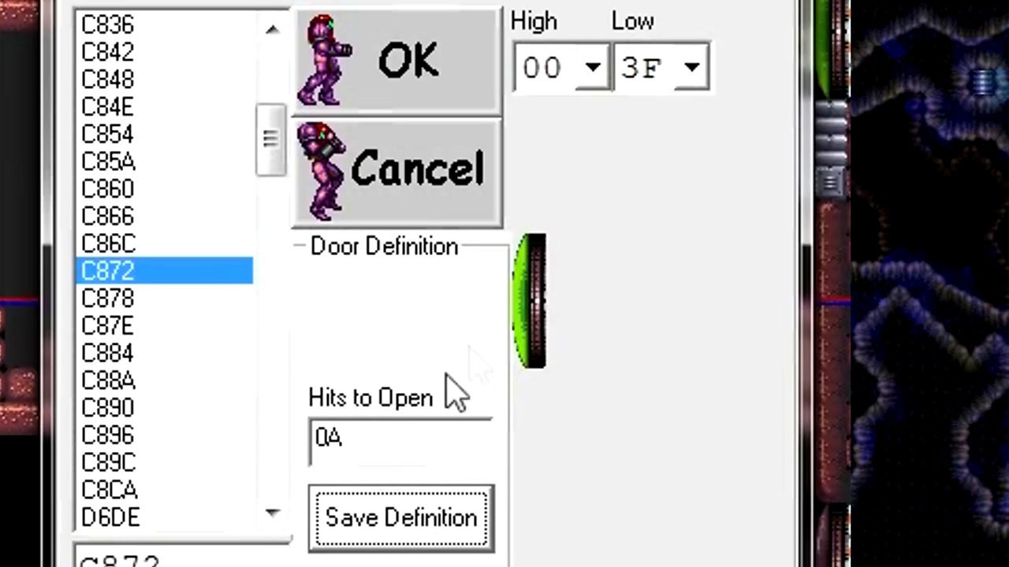
Compare the hits to open defined for green door shells C872 and C878.
click(122, 306)
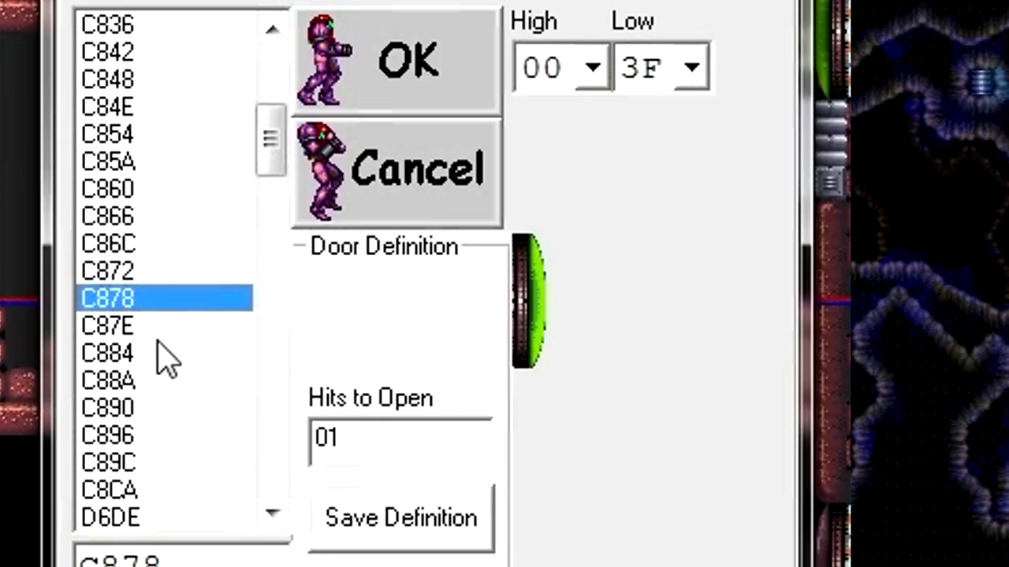
click(140, 276)
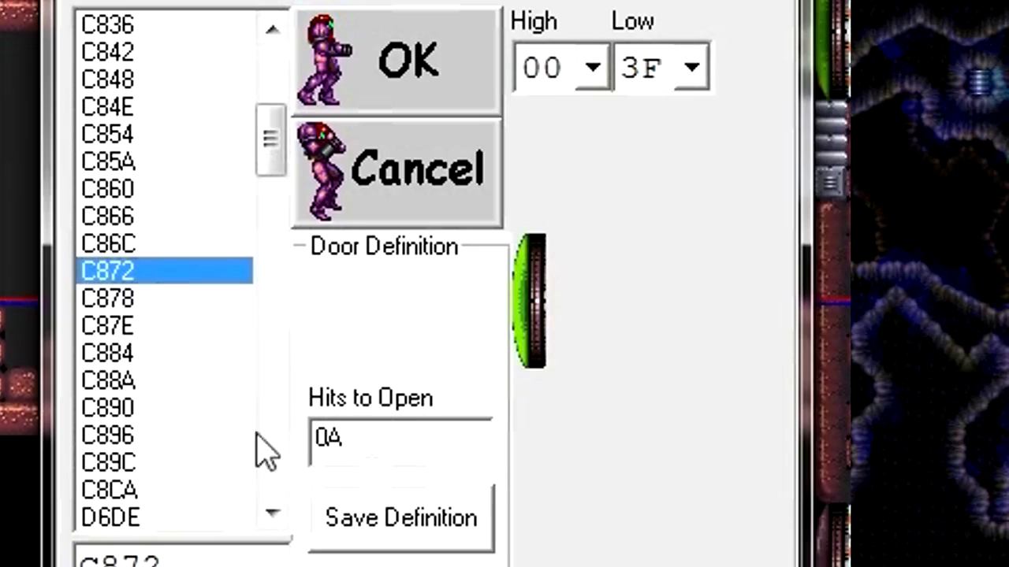
click(123, 304)
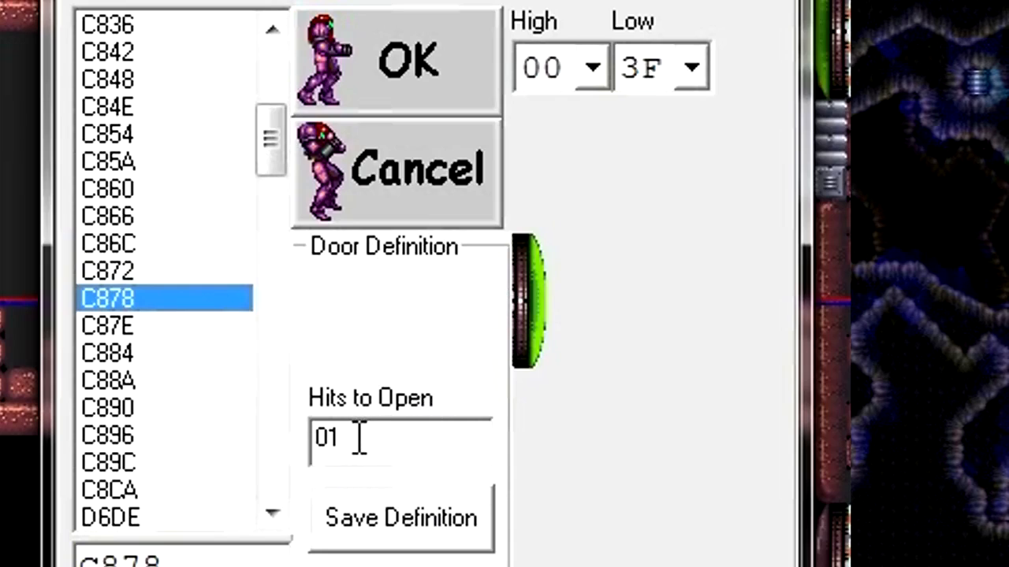
click(132, 279)
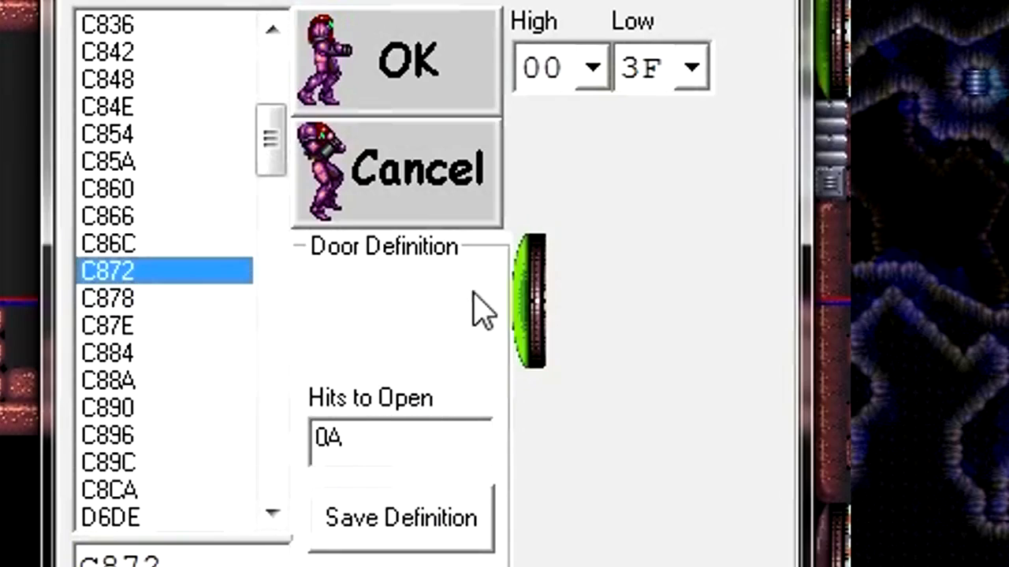
click(139, 303)
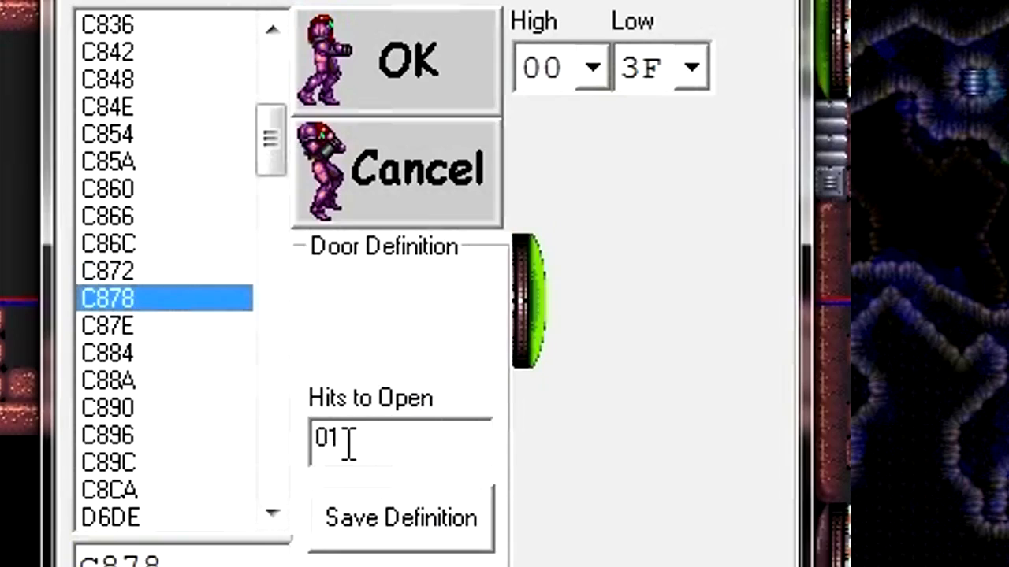
Restore the hits to open for green door shell C872 to 01 and save the definition.
click(142, 271)
drag(347, 439, 328, 439)
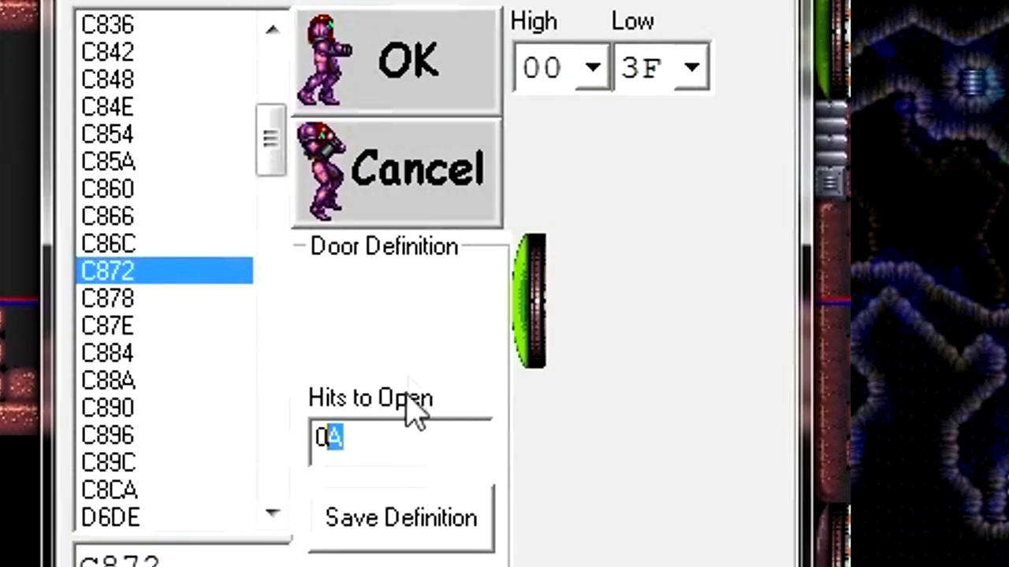
text(1)
click(359, 522)
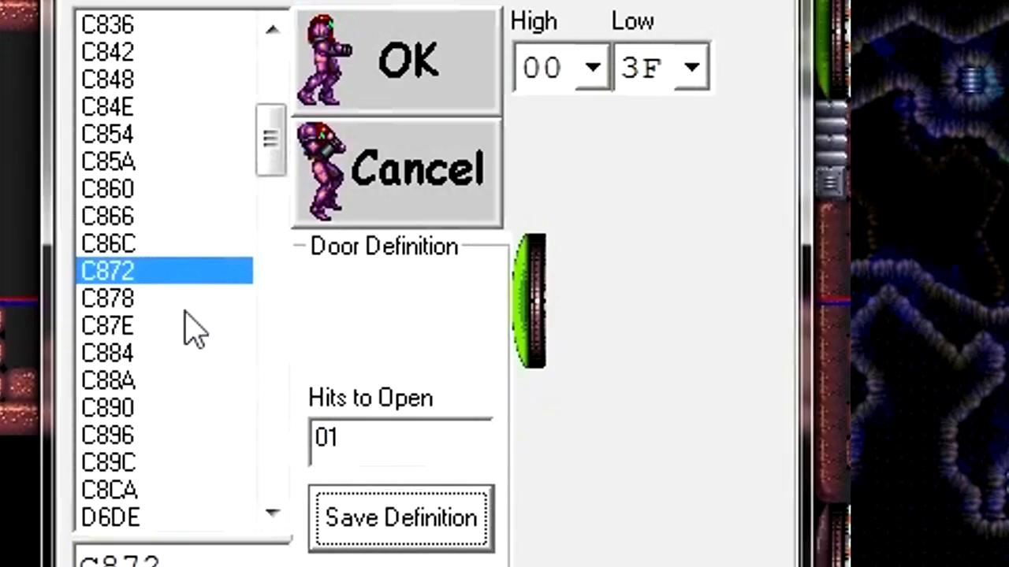
Check the hits to open for pink door shells C88A to C89C, return to green shell C872 and cancel the PLM settings.
click(169, 408)
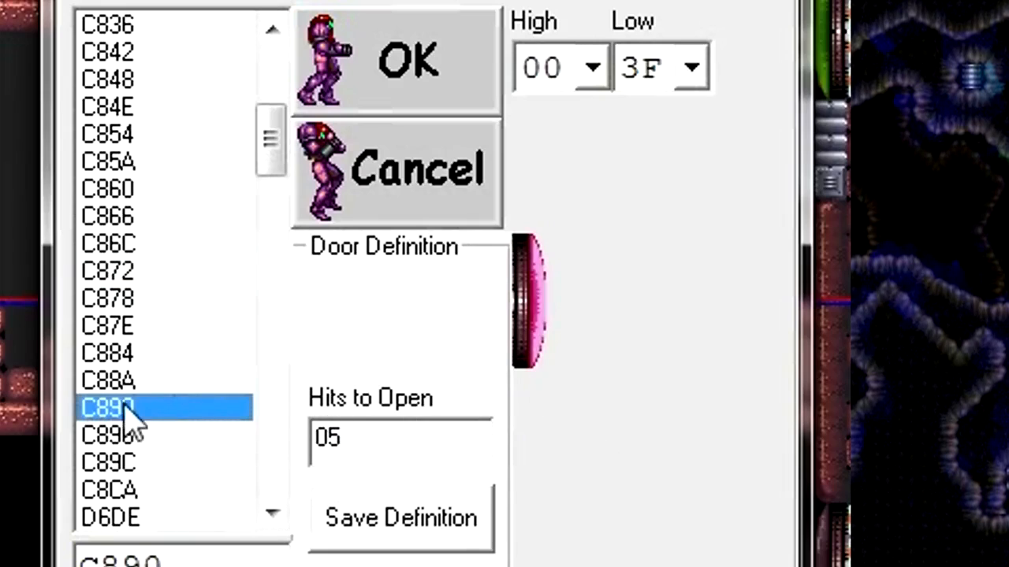
click(119, 386)
click(130, 436)
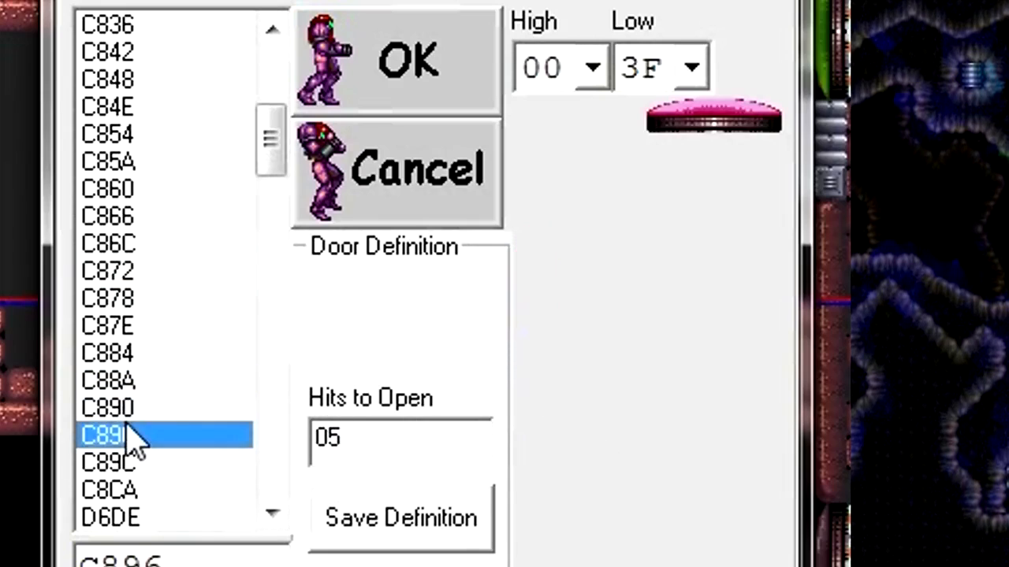
click(139, 465)
click(108, 435)
click(110, 408)
click(114, 382)
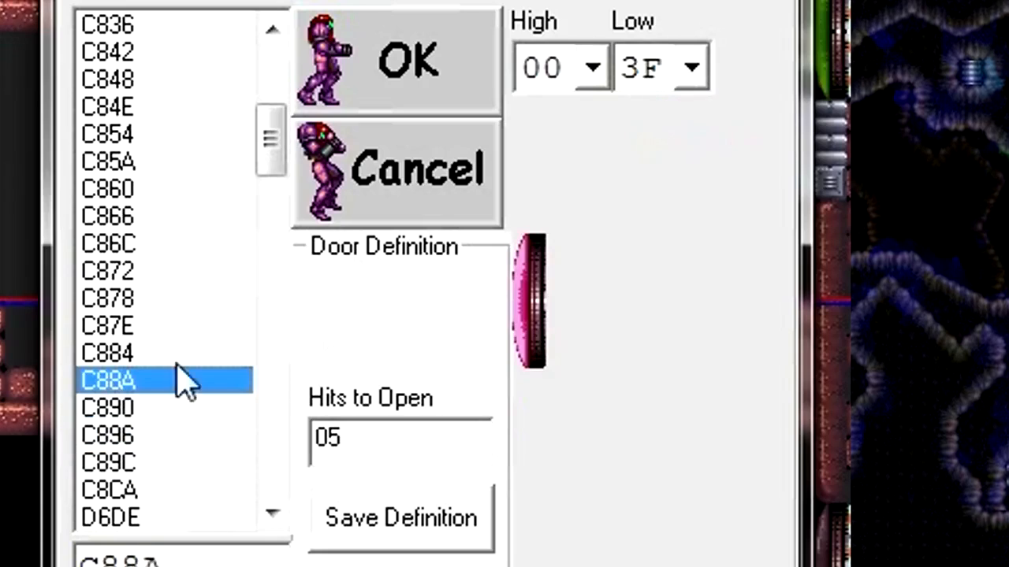
click(134, 293)
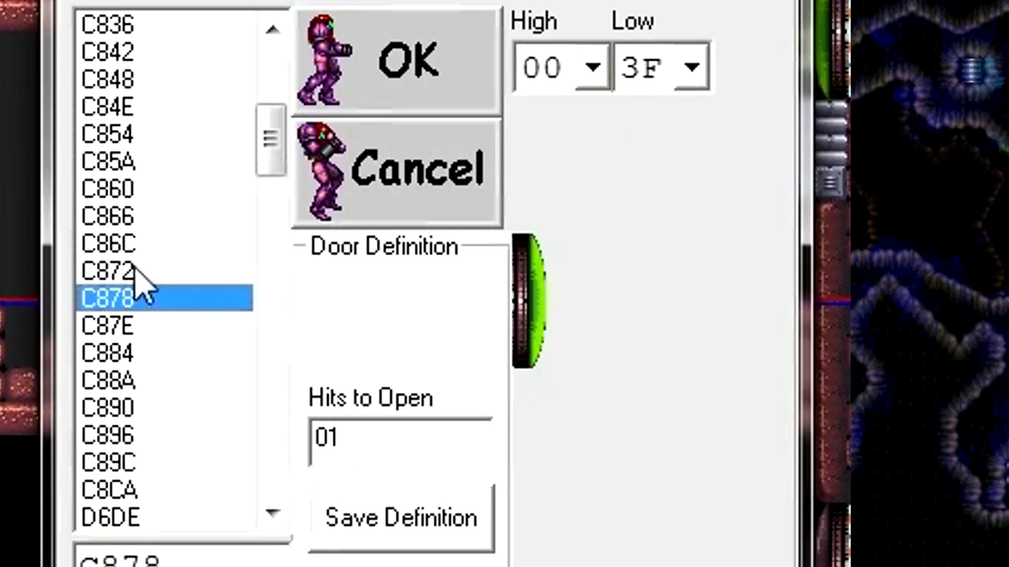
click(134, 272)
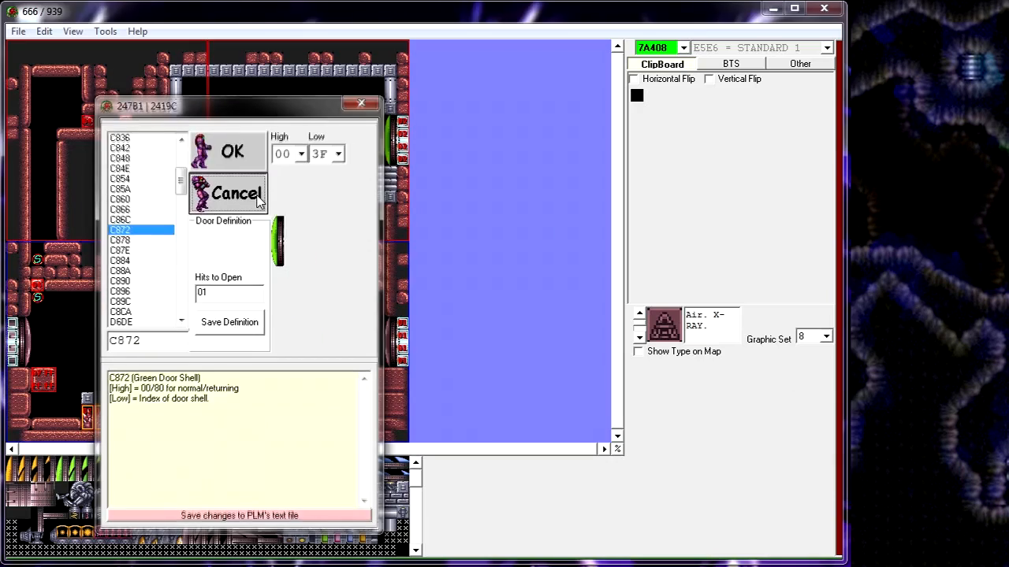
click(258, 201)
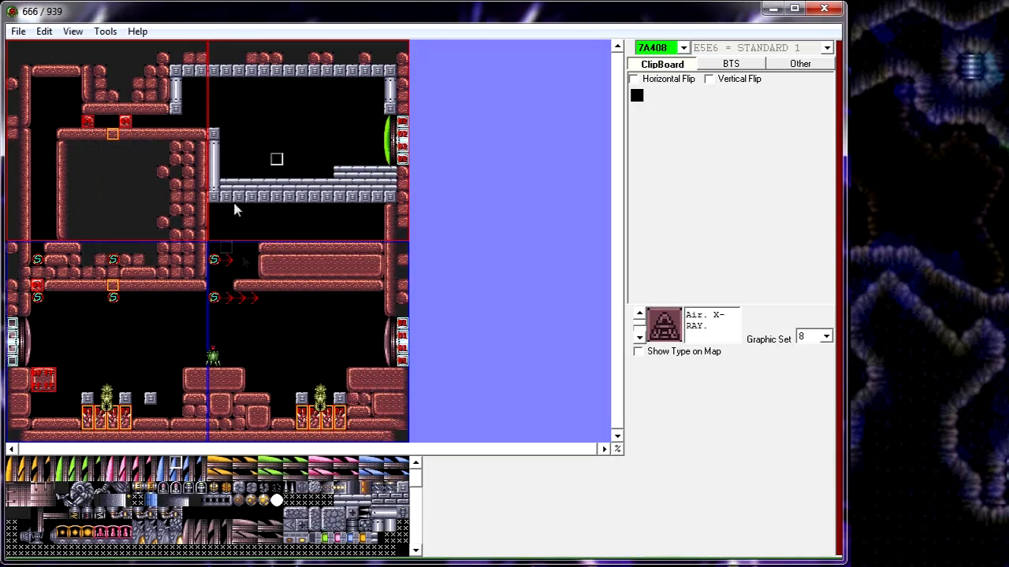
Save the current room.
click(19, 31)
click(48, 68)
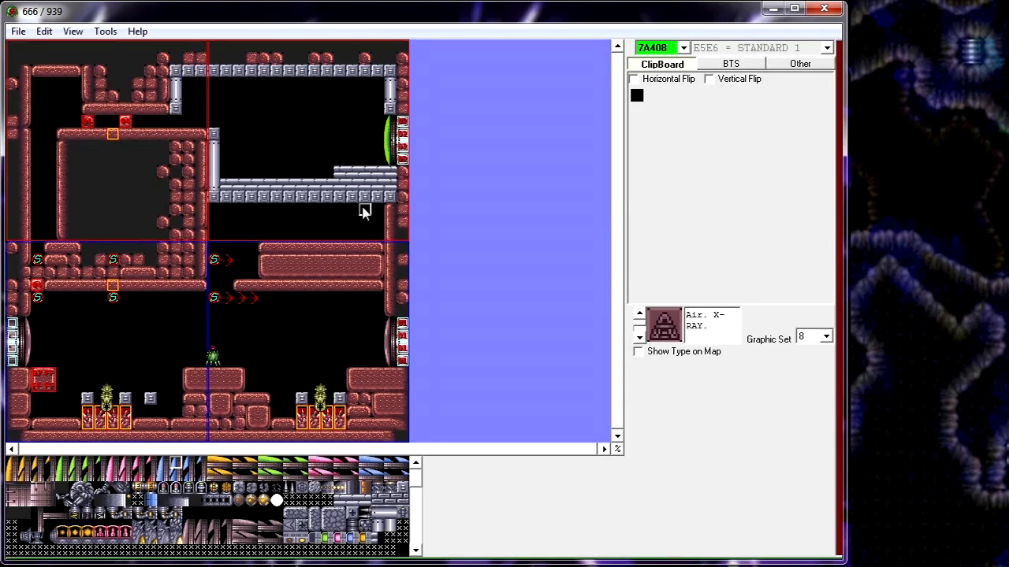
Browse the available low index values for green door shell C872 up to the F0 range and close its PLM settings without changes.
right_click(382, 139)
click(392, 149)
click(357, 174)
scroll(362, 296, down, 20)
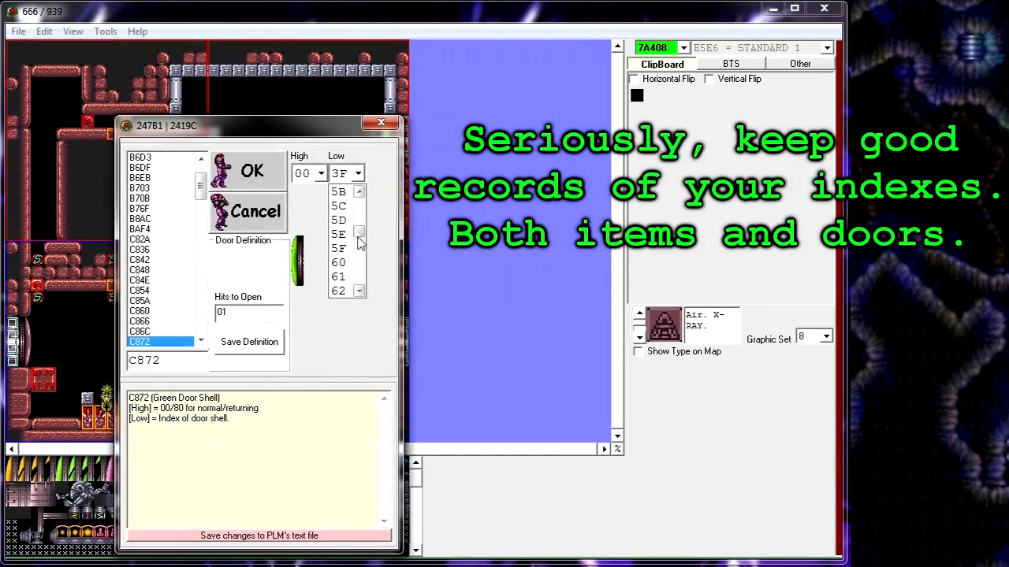
drag(358, 261, 360, 277)
click(359, 194)
click(359, 194)
click(358, 194)
click(358, 194)
click(359, 290)
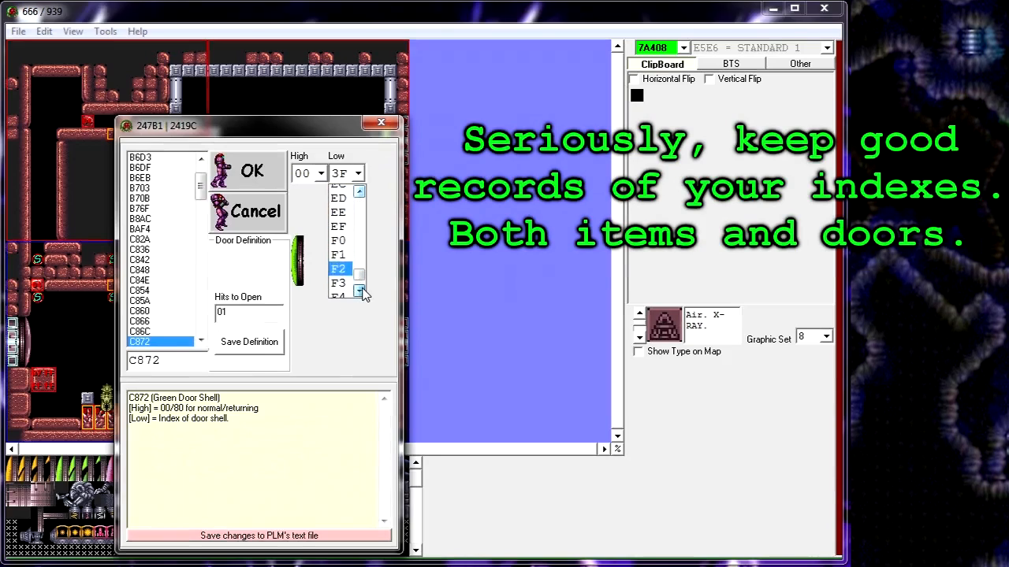
click(359, 291)
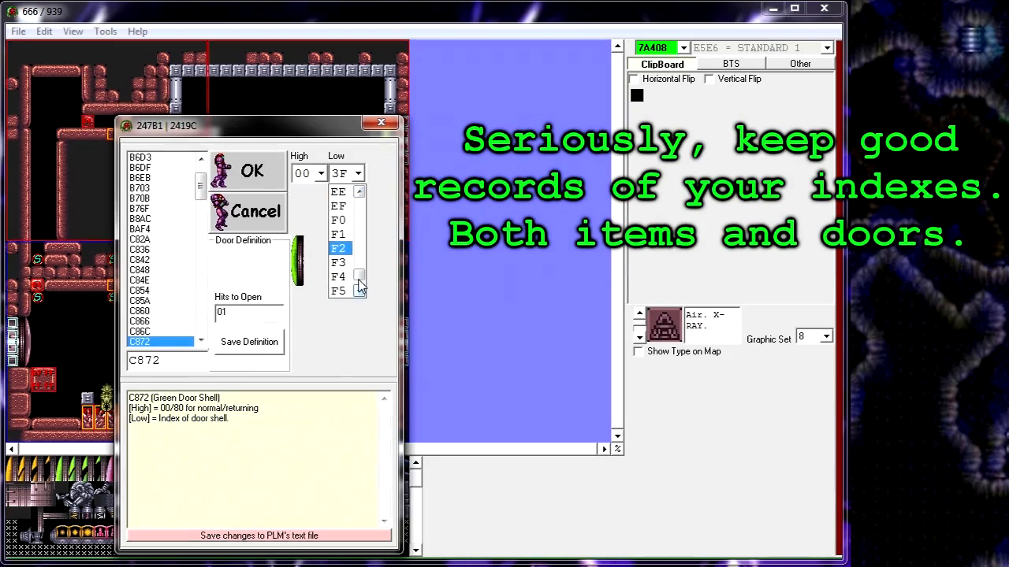
click(372, 179)
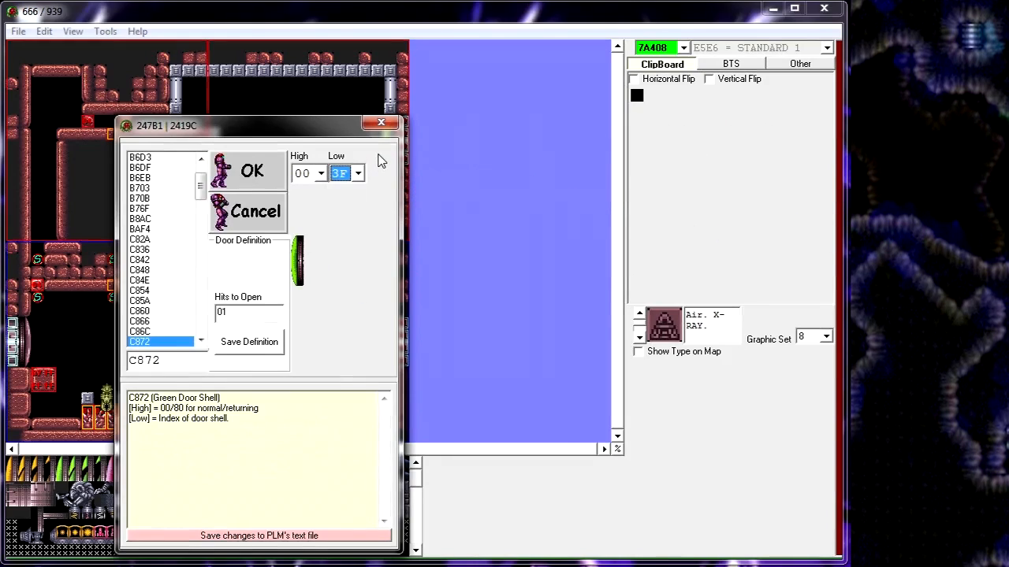
click(381, 123)
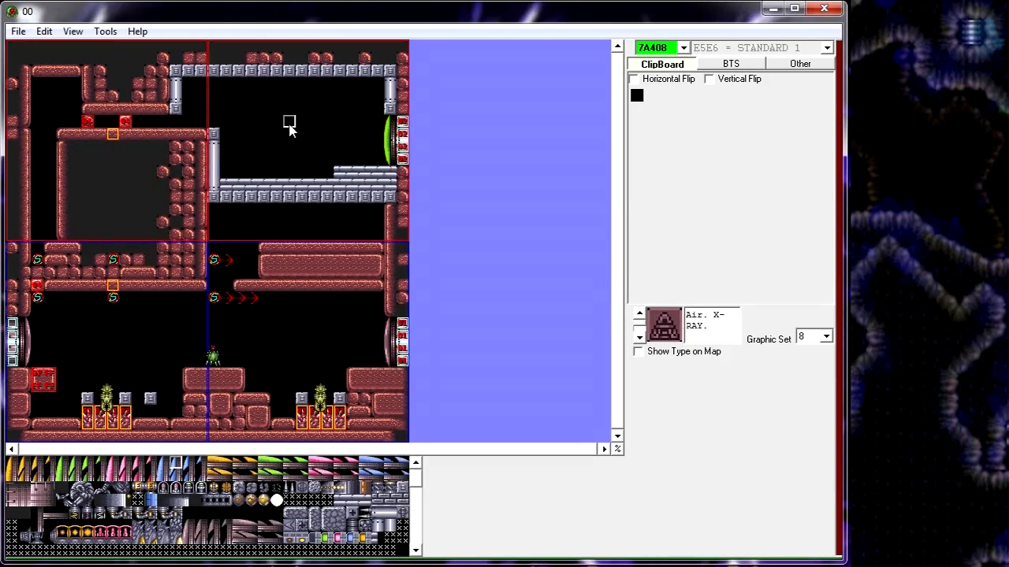
Save the room with the missile item PLMs in place.
click(17, 31)
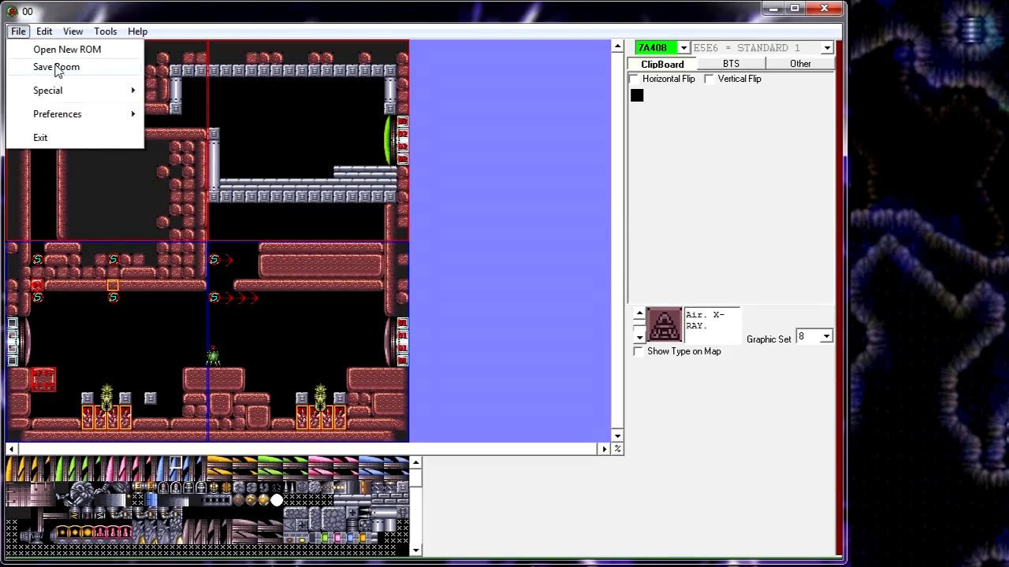
click(44, 68)
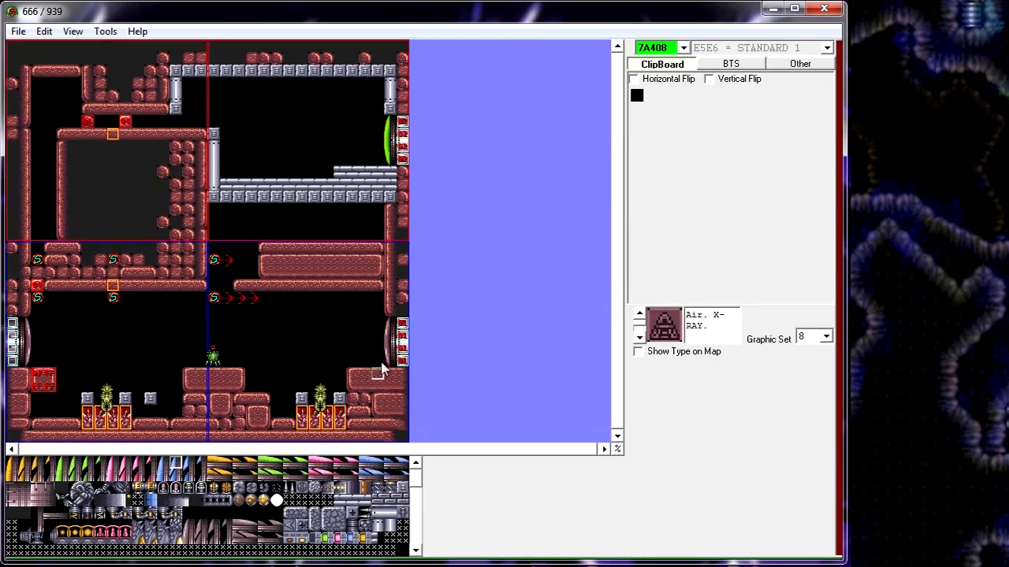
click(365, 550)
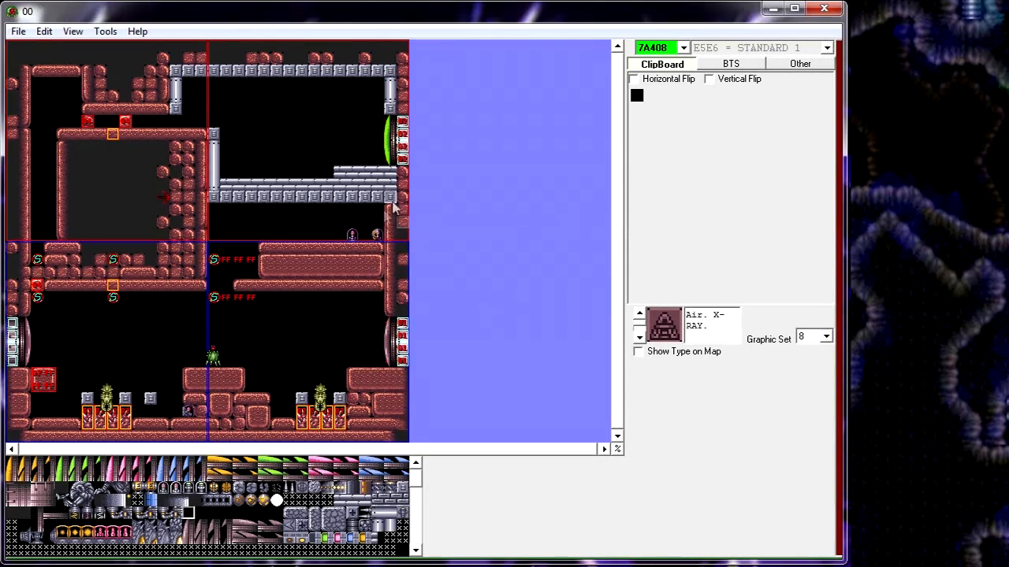
click(39, 35)
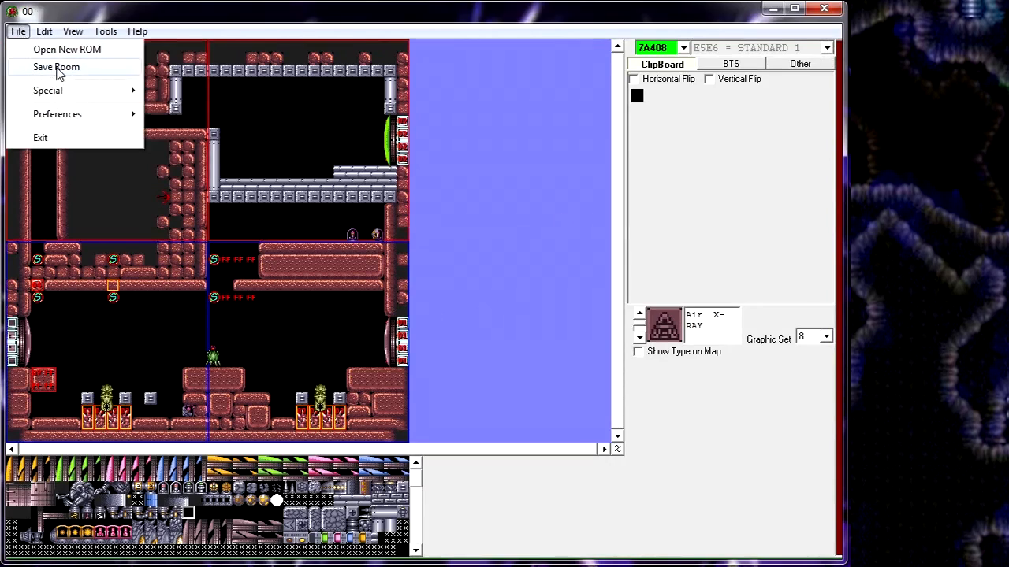
click(41, 66)
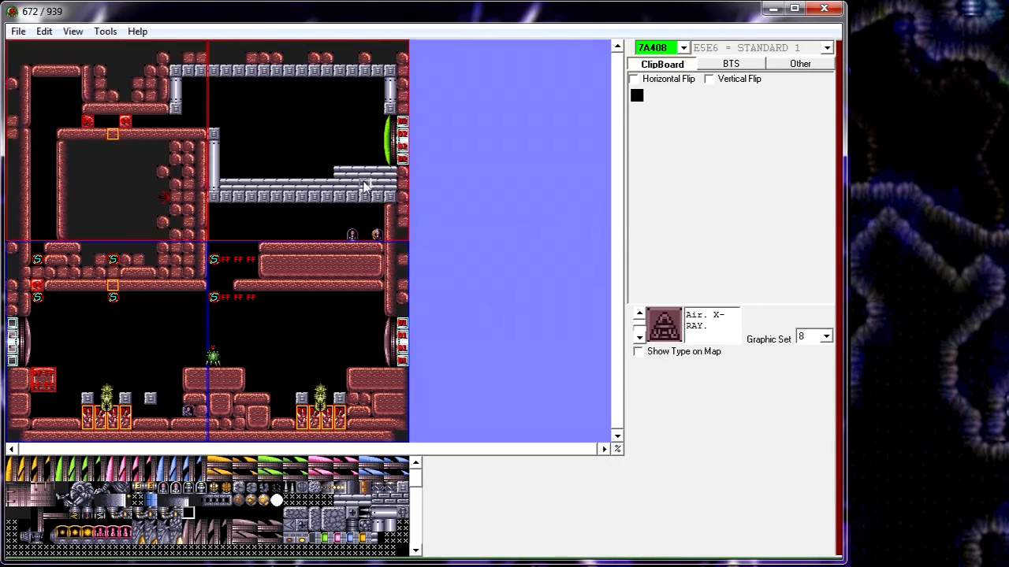
Move the exposed missile PLM into the upper chamber beside the green door and back onto the ledge below.
drag(354, 240, 304, 124)
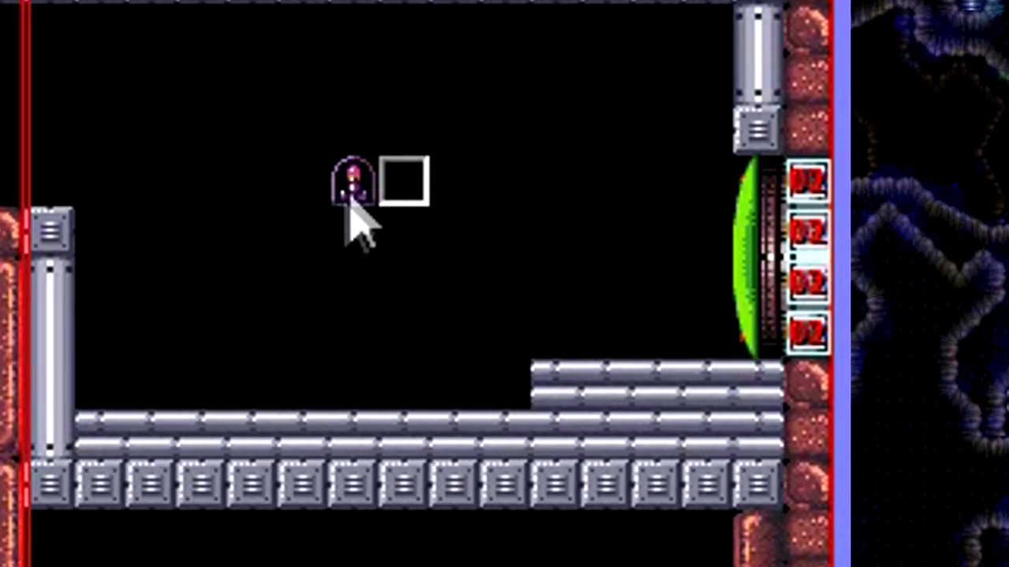
mouse_move(287, 126)
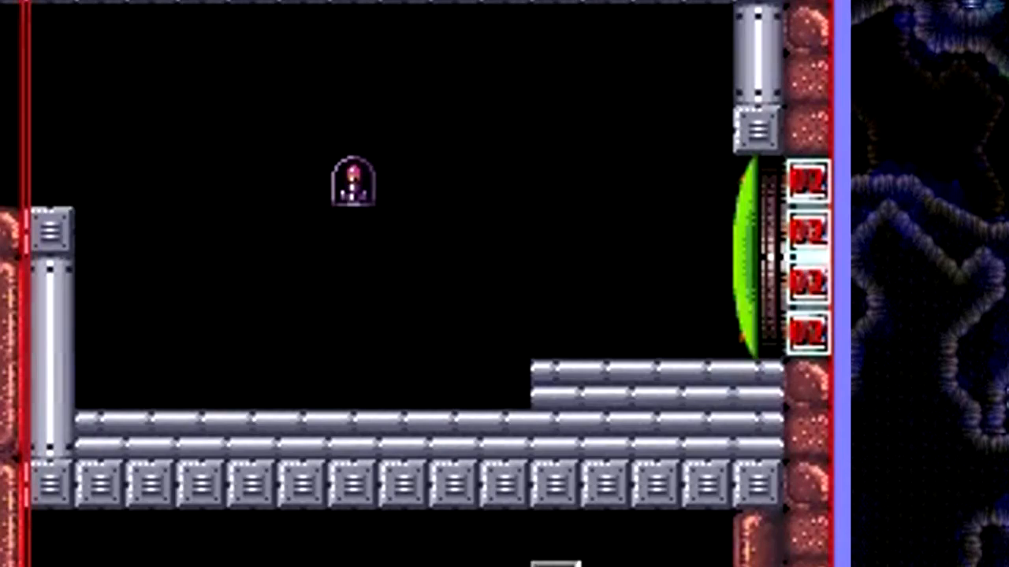
key(Delete)
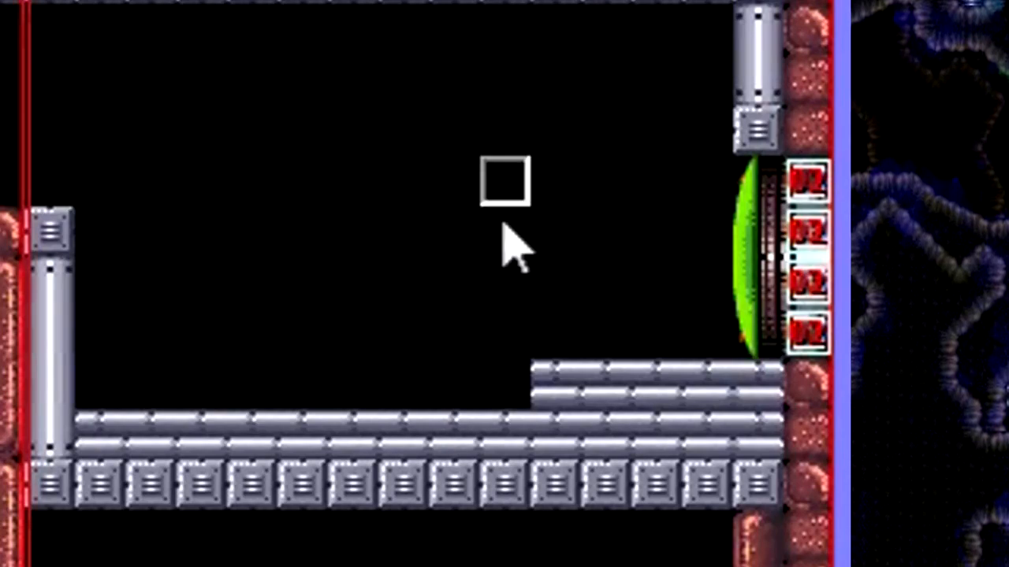
Bring the Chozo orb missile PLM and the hidden missile PLM into the upper chamber near the green door.
click(504, 181)
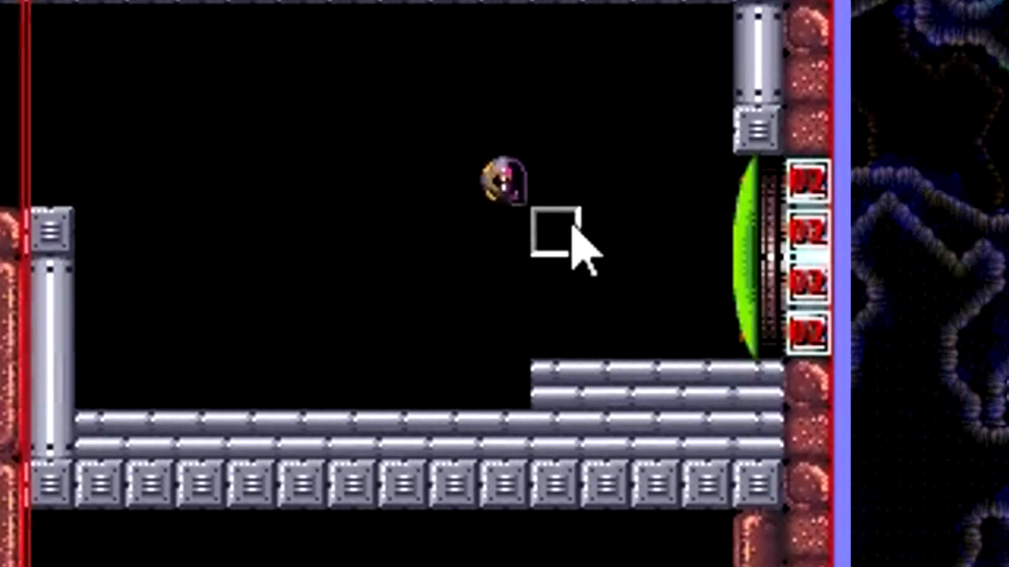
click(556, 230)
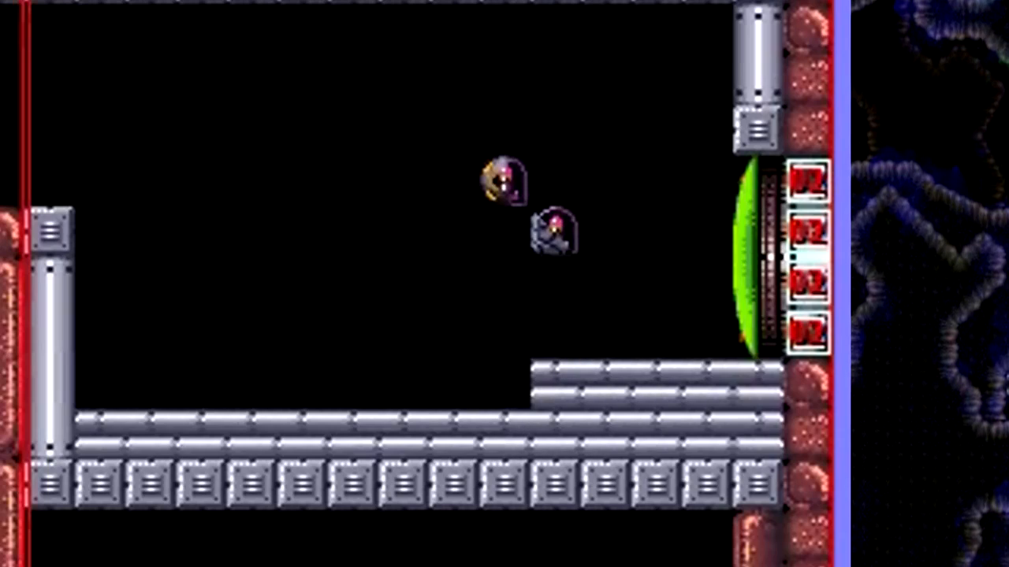
key(Delete)
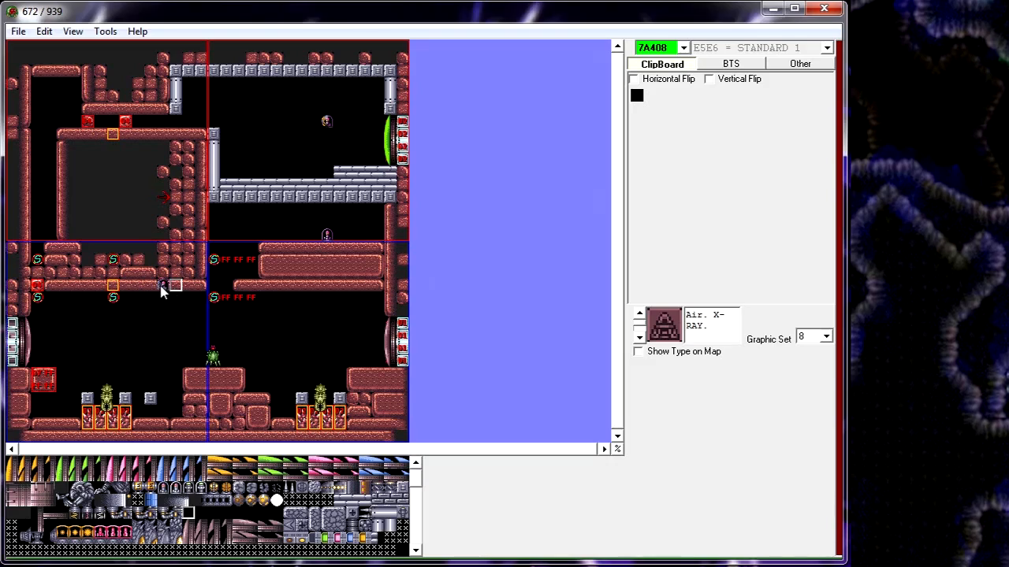
Return the hidden missile PLM to the floor blocks and the Chozo orb missile PLM to the ledge, and save the room.
drag(162, 287, 188, 412)
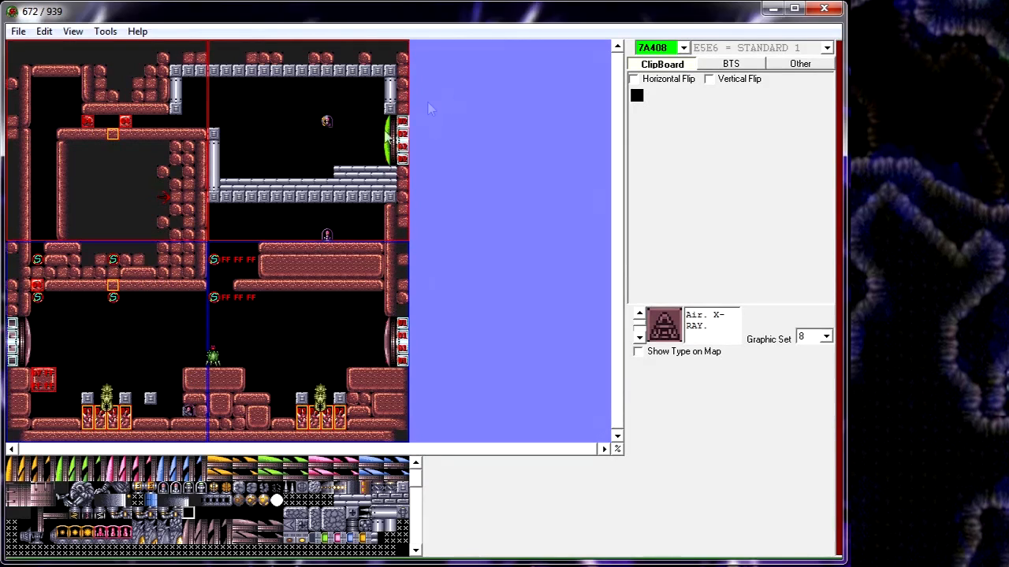
drag(377, 236, 377, 255)
click(18, 31)
click(35, 66)
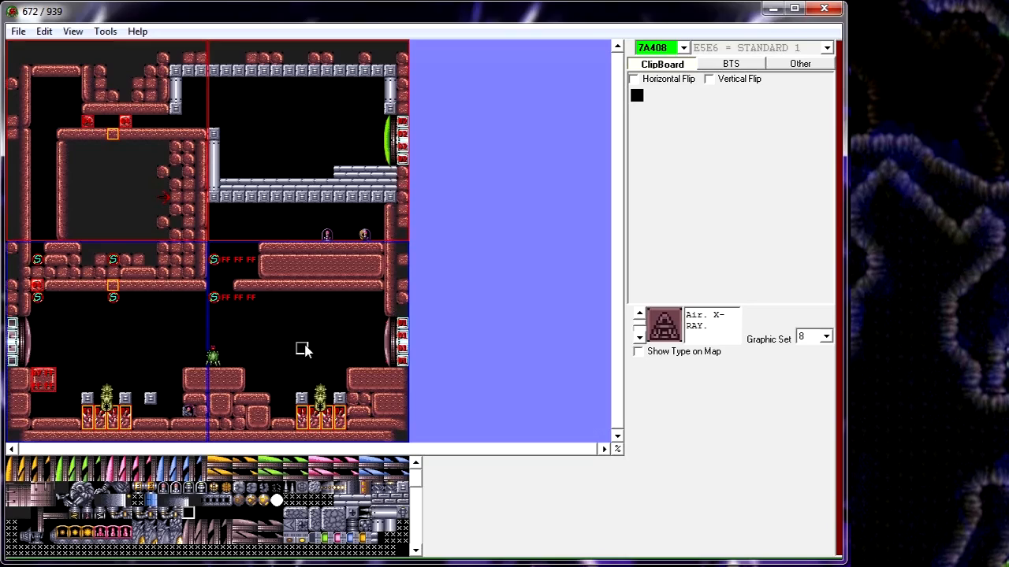
Test the room in the Snes9X emulator, starting from the lower area, and climb to the ledge with the missile items.
middle_click(365, 365)
key(Tab)
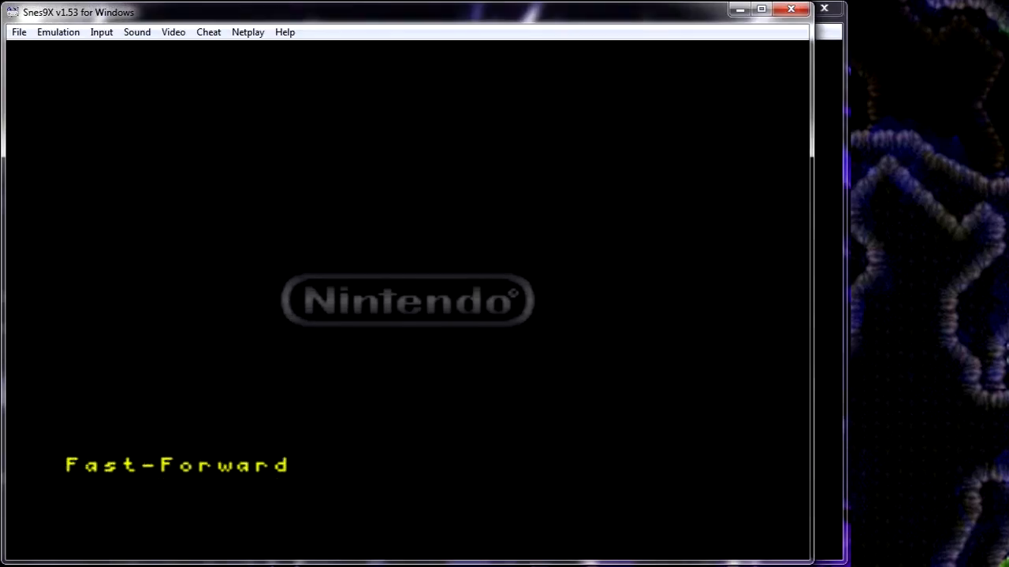
key(Left)
key(v)
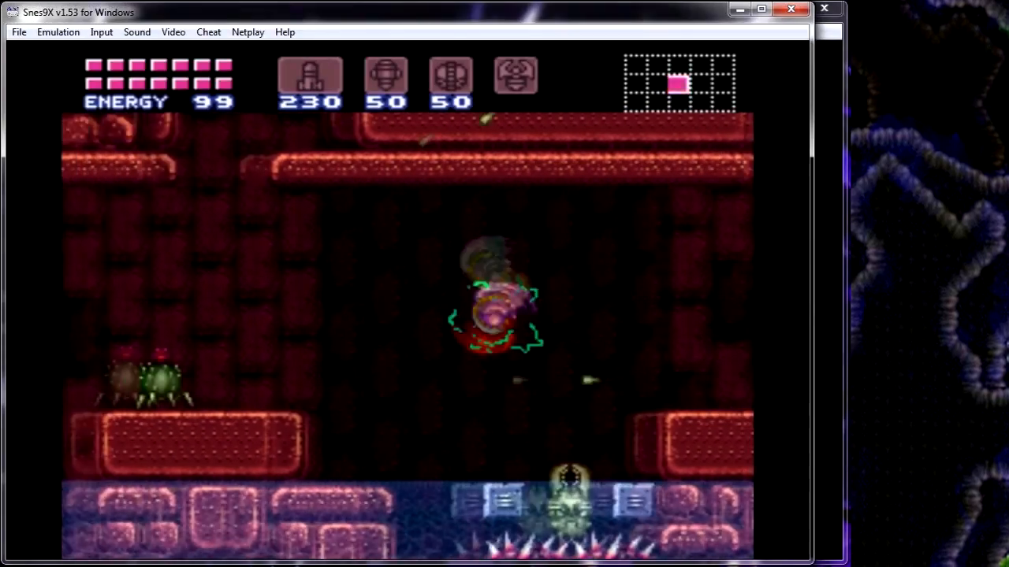
key(v)
key(v)
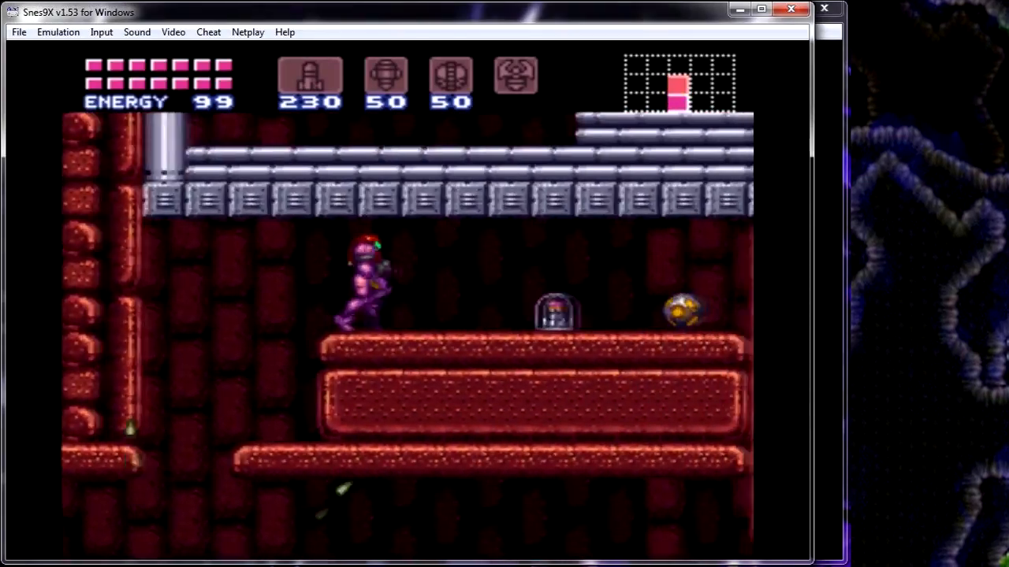
Run along the ledge in the test game and collect the exposed missile item.
key(Right)
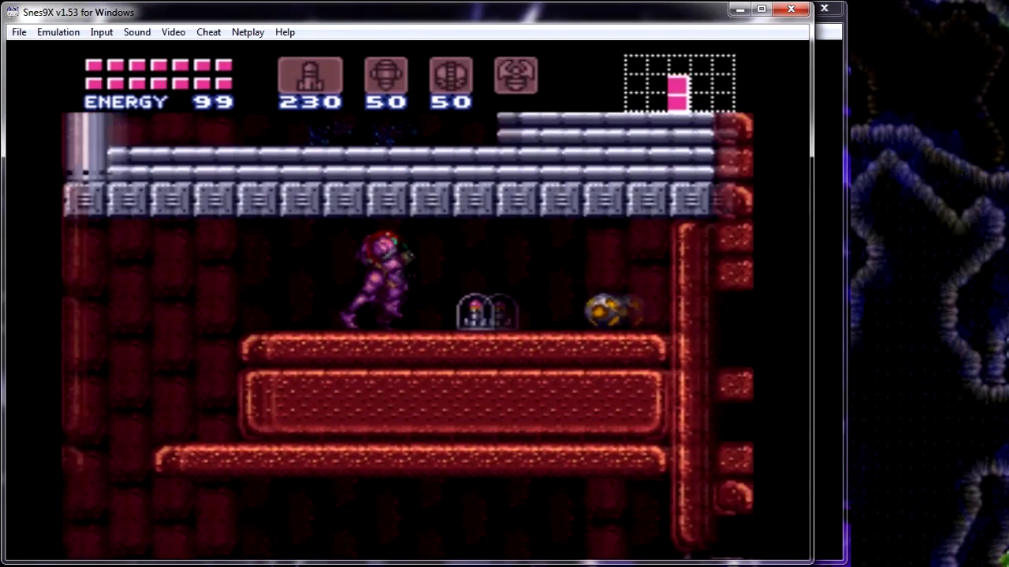
key(Right)
key(Right)
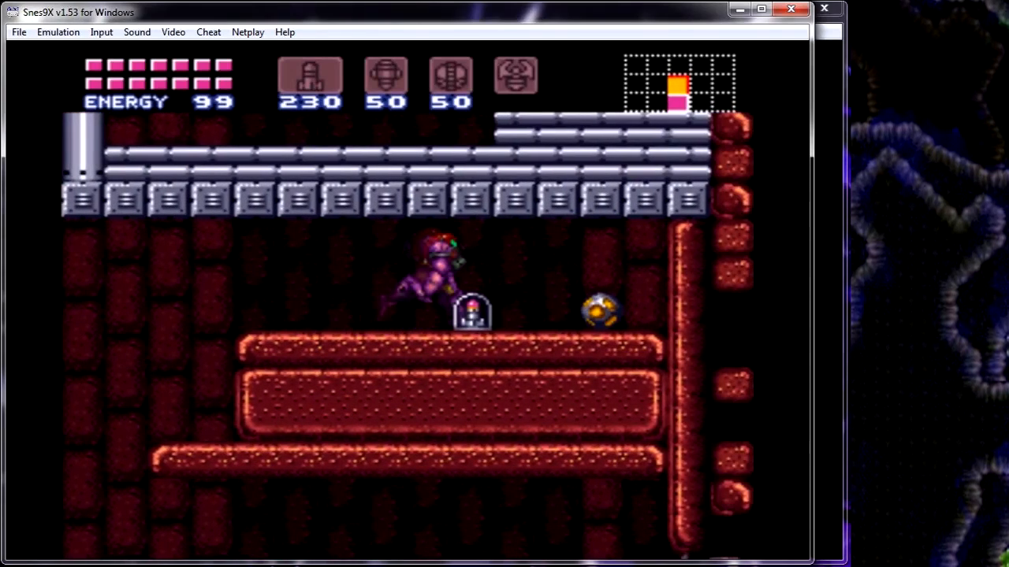
key(Right)
key(Tab)
key(Right)
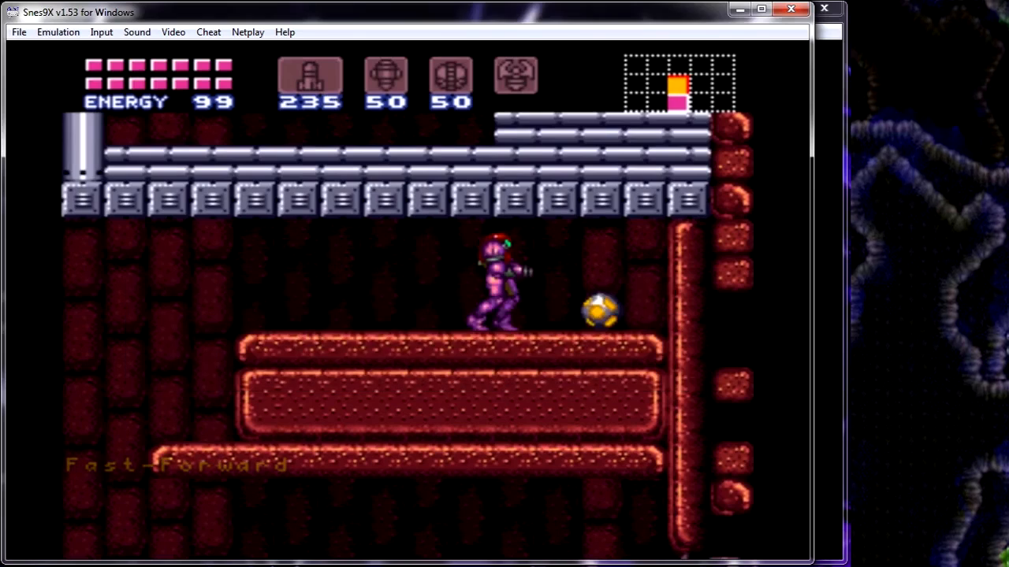
Shoot open the Chozo orb on the ledge and collect the missile item inside it.
key(Left)
key(s)
key(d)
key(Right)
key(d)
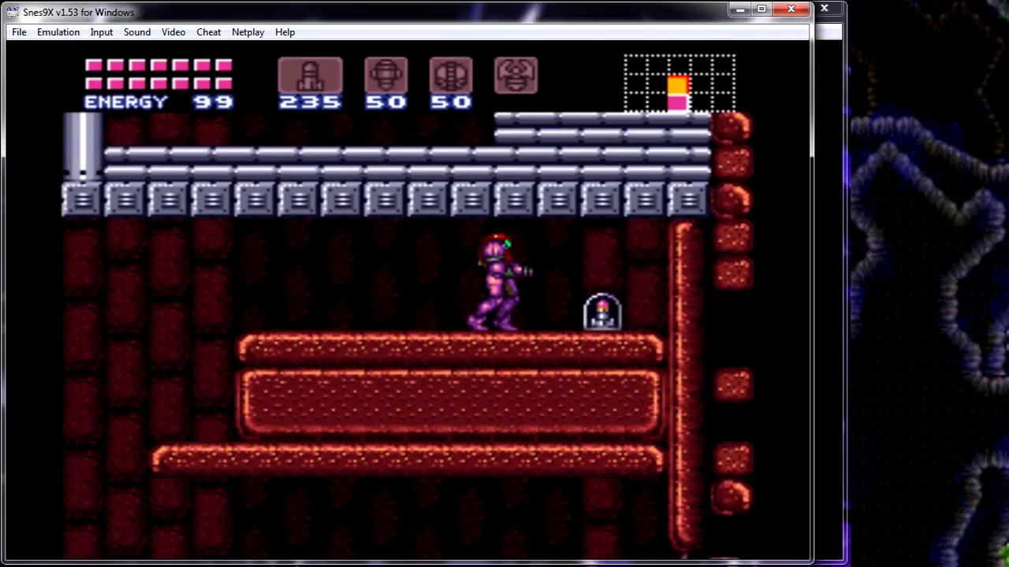
key(Right)
key(Tab)
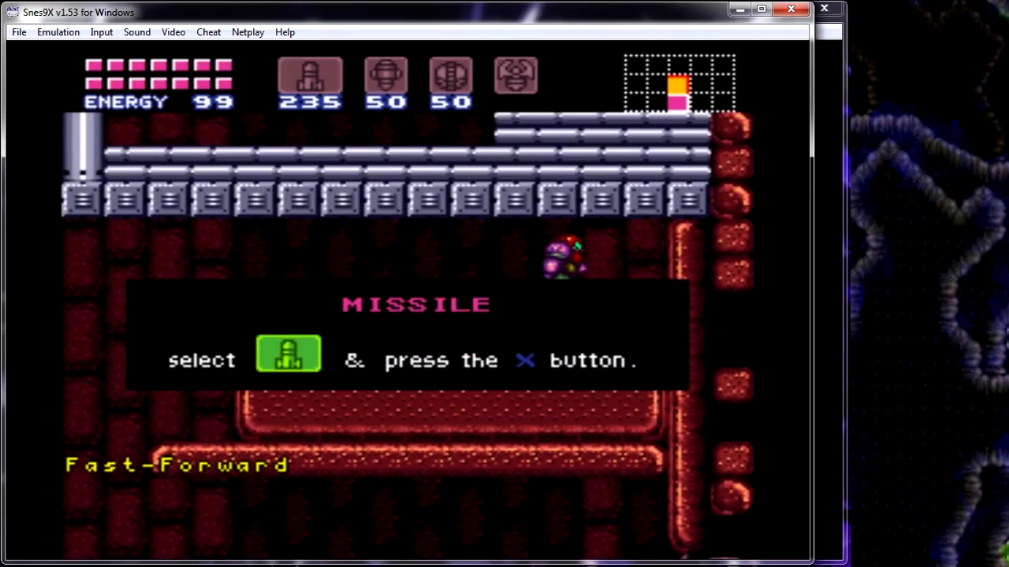
key(Right)
key(Left)
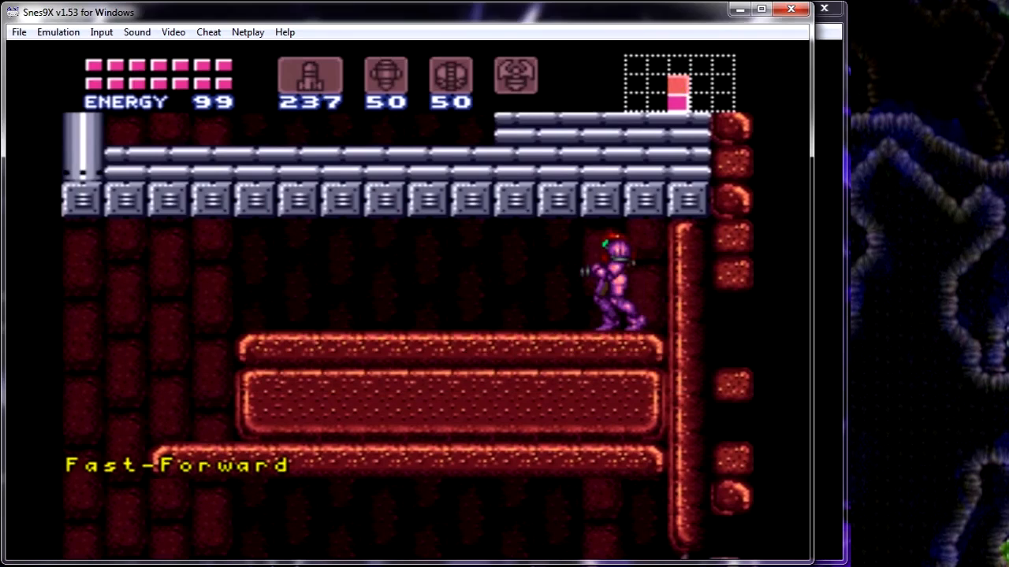
key(s)
key(d)
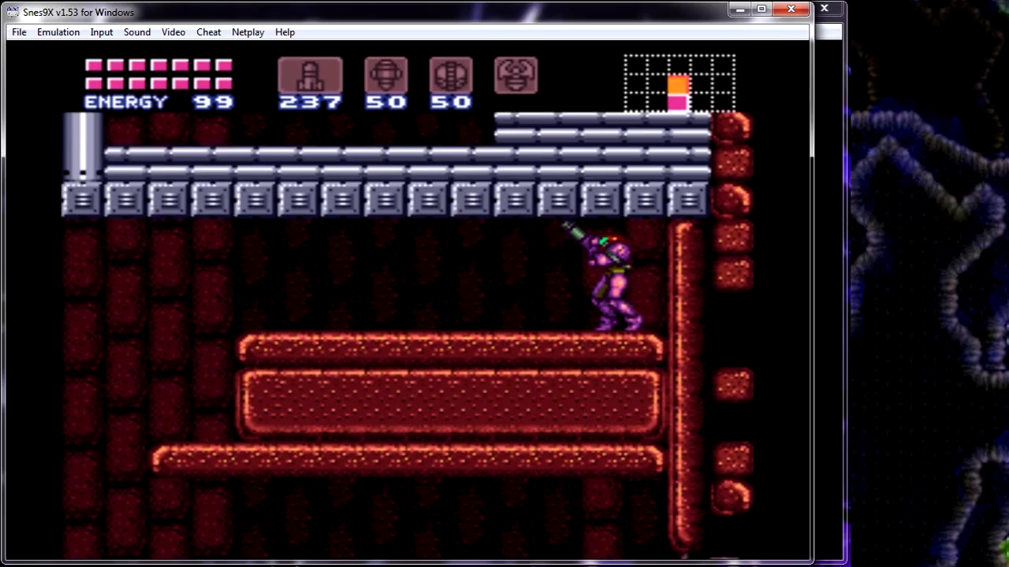
key(Left)
key(Right)
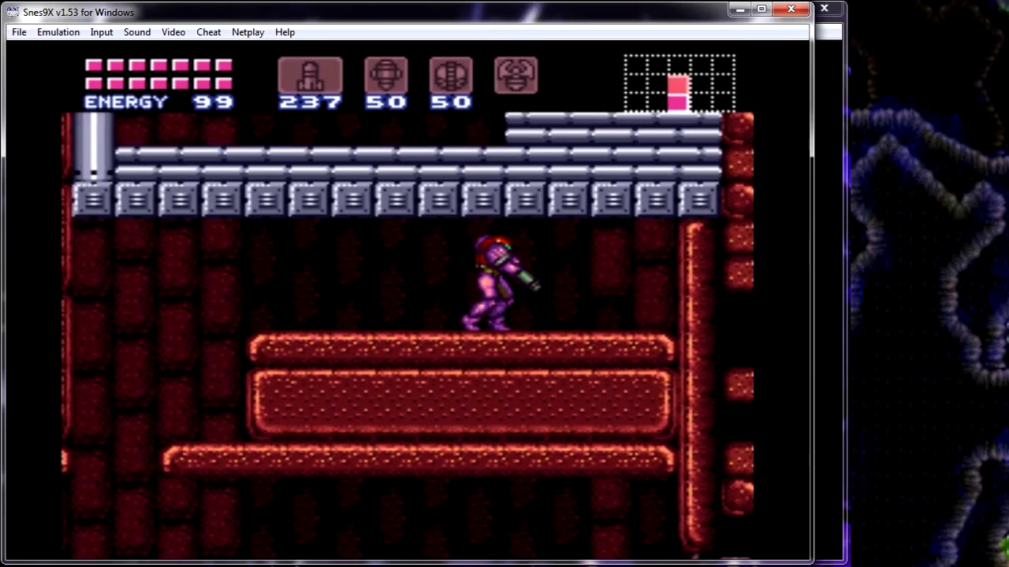
key(Right)
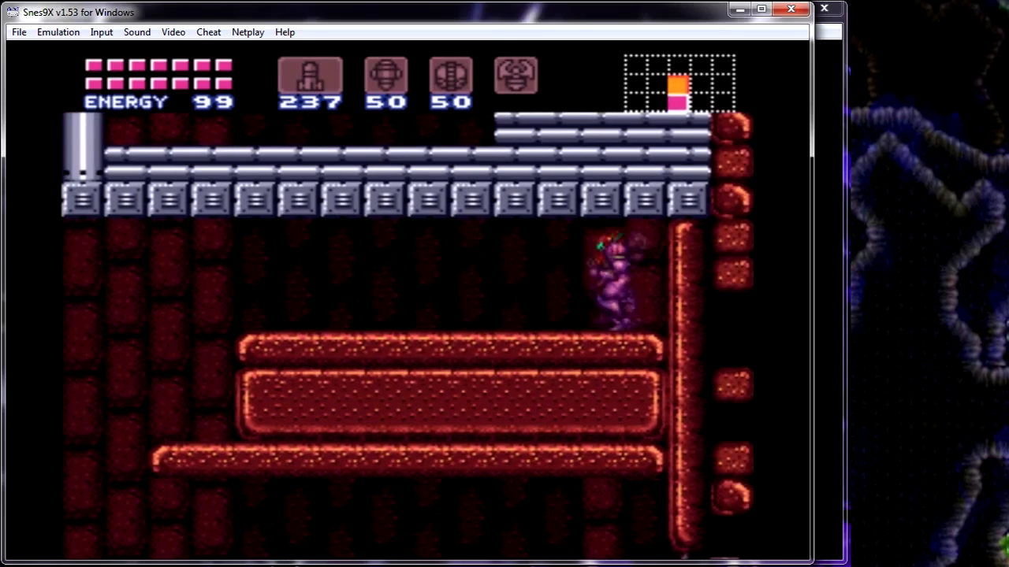
key(Left)
key(Left)
key(Up)
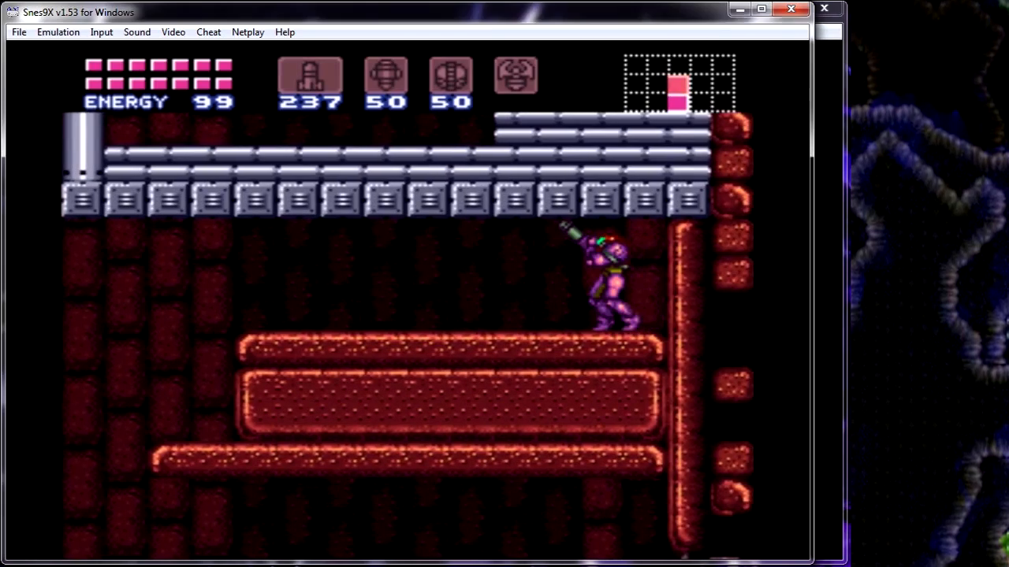
Drop to the flooded floor, collect the hidden missile item in the blocks as a morph ball, and end the test, returning to SMILE.
key(Left)
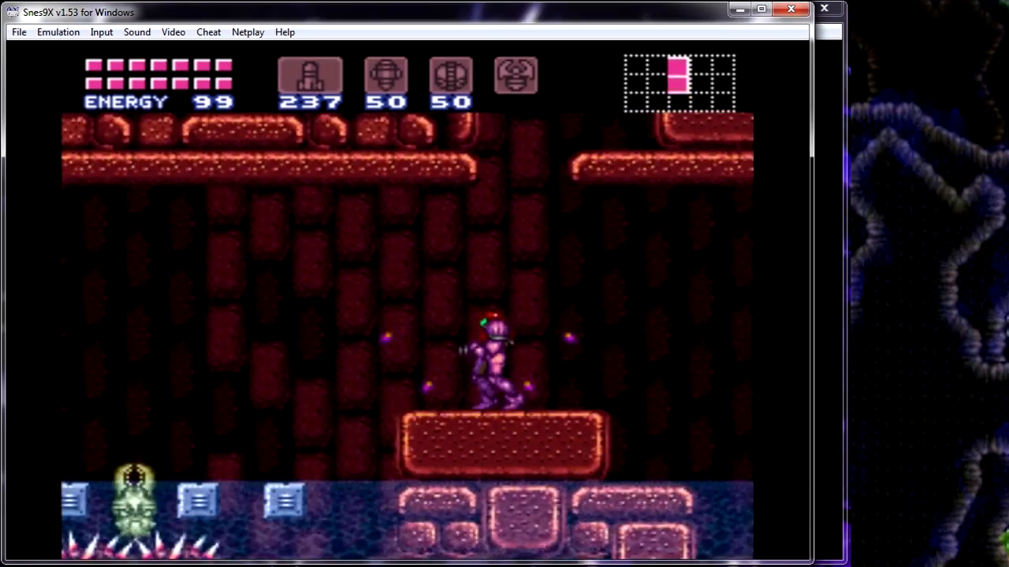
key(Right)
key(Right)
key(Tab)
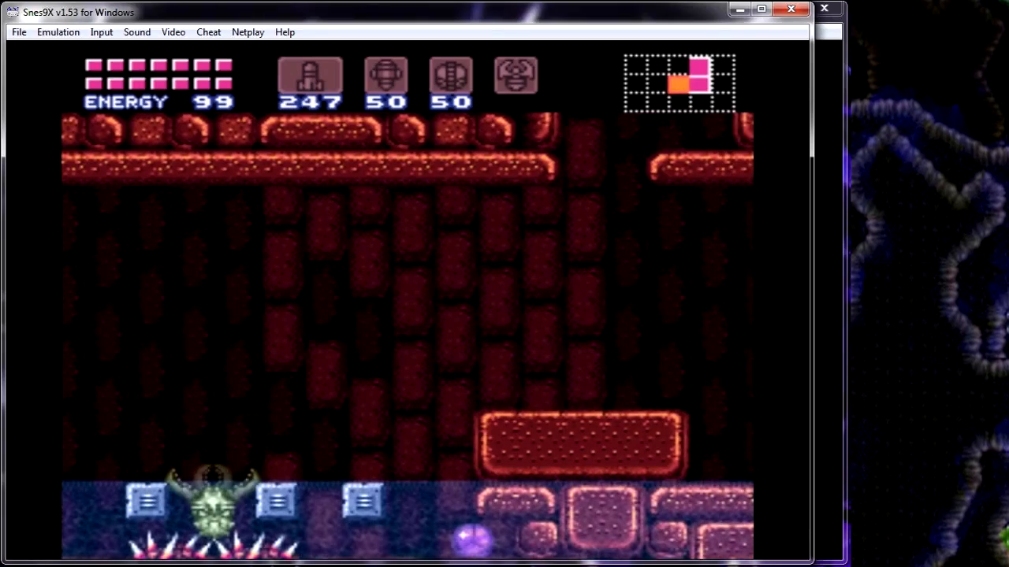
key(Left)
key(Up)
key(Up)
key(d)
key(v)
key(Right)
key(v)
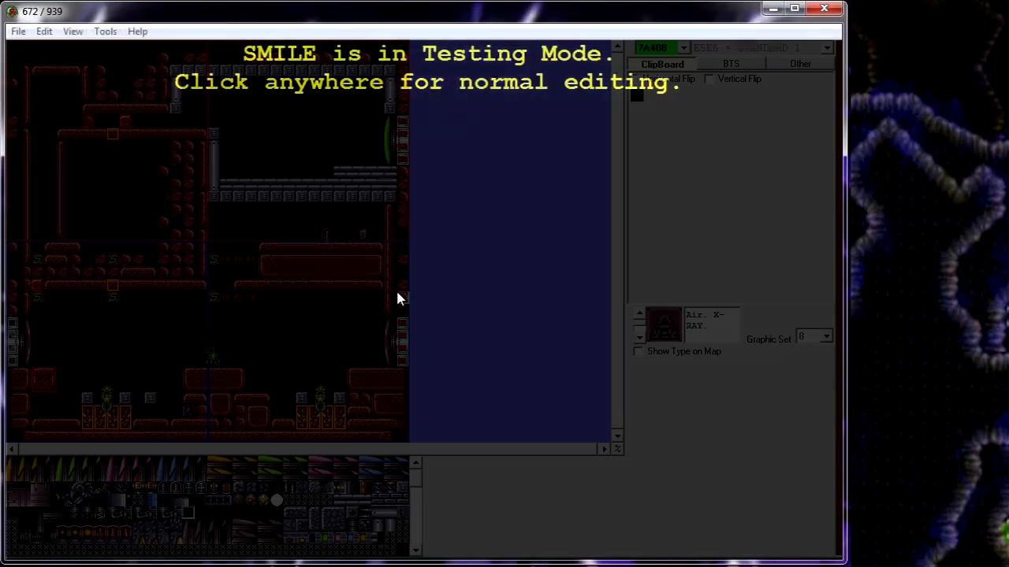
Return to normal editing, open the type settings of the exposed missile item on the ledge and examine its item value.
click(338, 220)
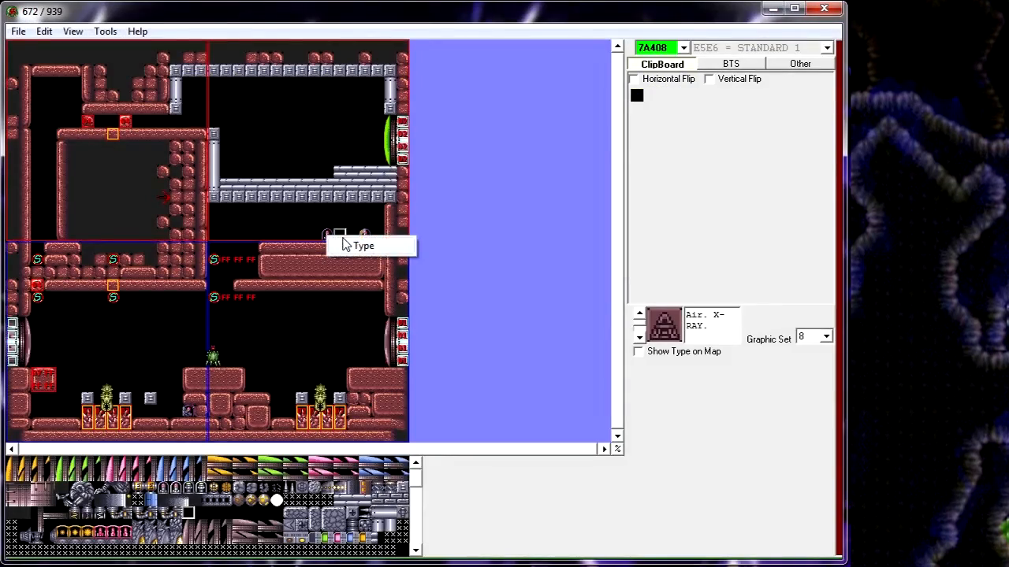
double_click(344, 243)
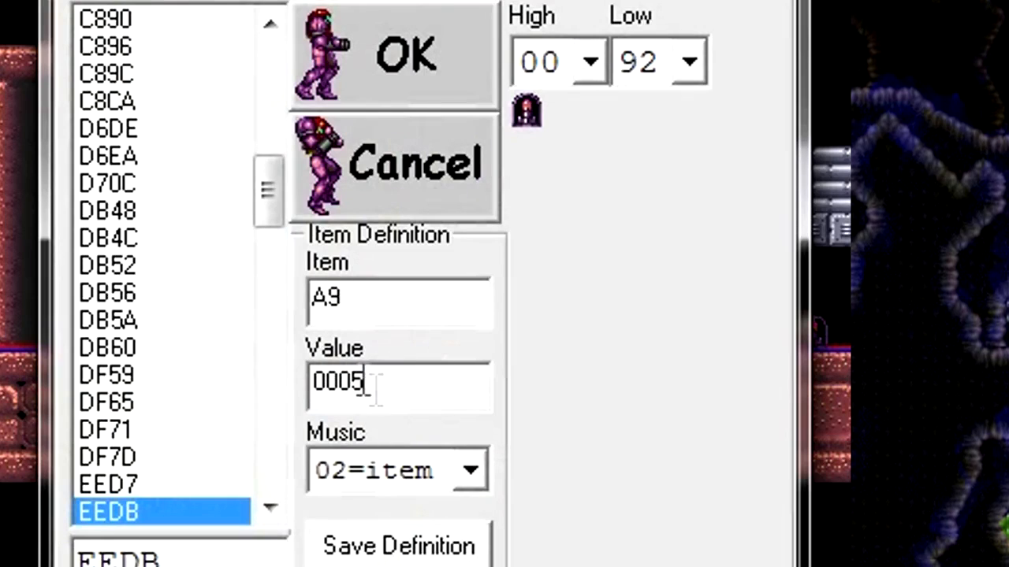
double_click(364, 381)
click(411, 392)
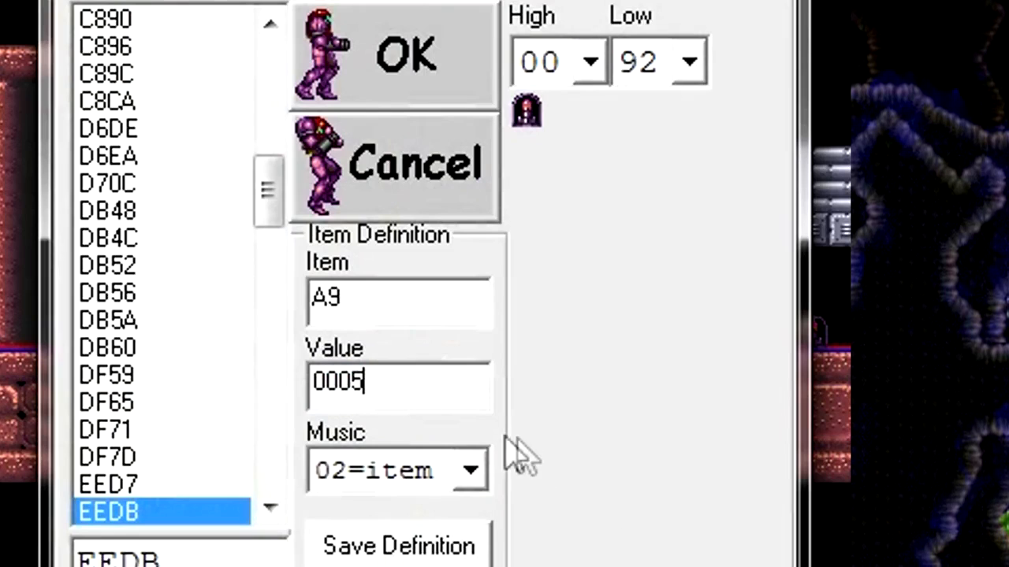
Browse the PLM list from the exposed items to the Chozo ball missile EF2F and compare the item definitions.
click(202, 465)
key(Down)
key(Down)
key(Down)
key(Down)
key(Down)
key(Down)
key(Down)
key(Down)
key(Down)
key(Down)
key(Down)
key(Down)
key(Down)
key(Down)
key(Down)
key(Down)
key(Down)
key(Down)
key(Down)
key(Down)
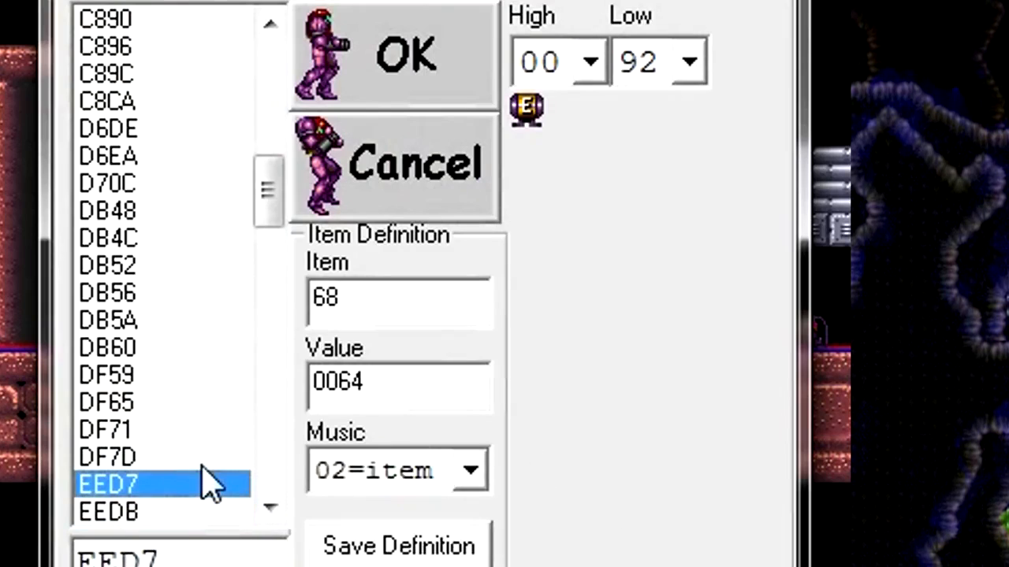
key(Up)
key(Up)
key(Up)
key(Up)
key(Up)
key(Up)
key(Up)
key(Up)
key(Up)
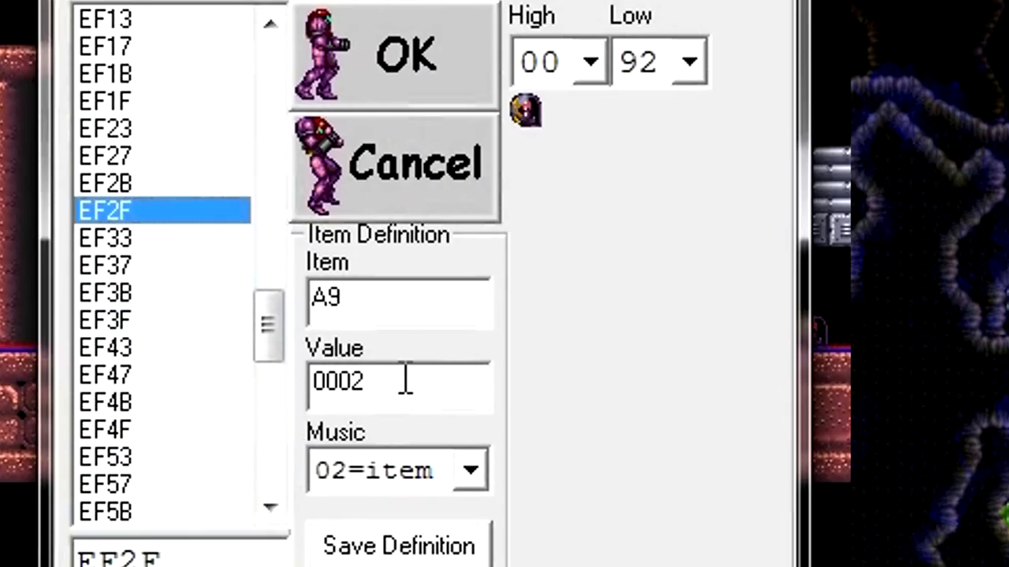
Select the hidden missile item EF83 in the PLM list and examine its item value.
click(189, 432)
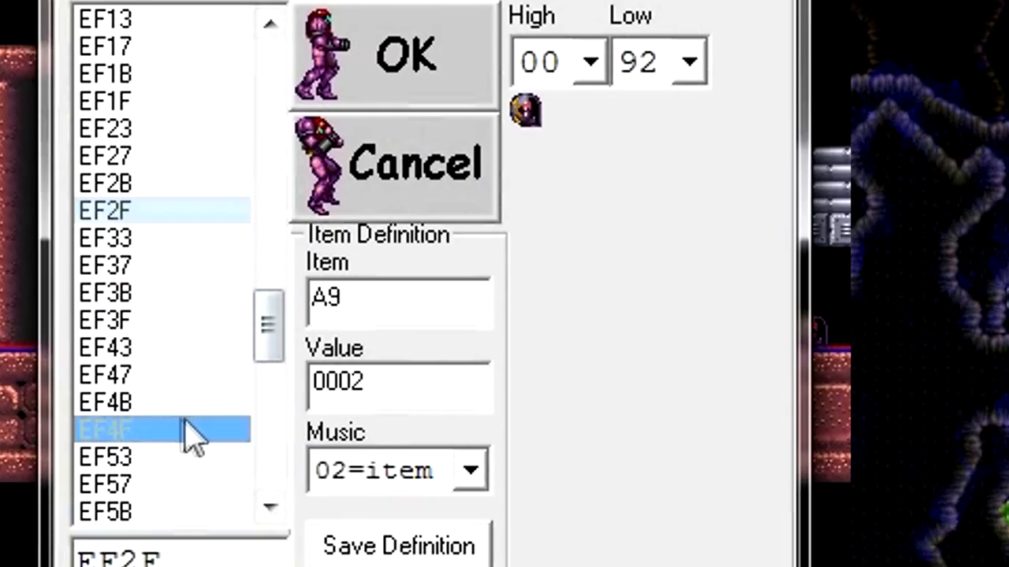
key(Down)
key(Down)
key(Down)
key(Down)
key(Down)
key(Down)
key(Down)
key(Down)
key(Down)
key(Down)
key(Down)
key(Down)
key(Down)
key(Down)
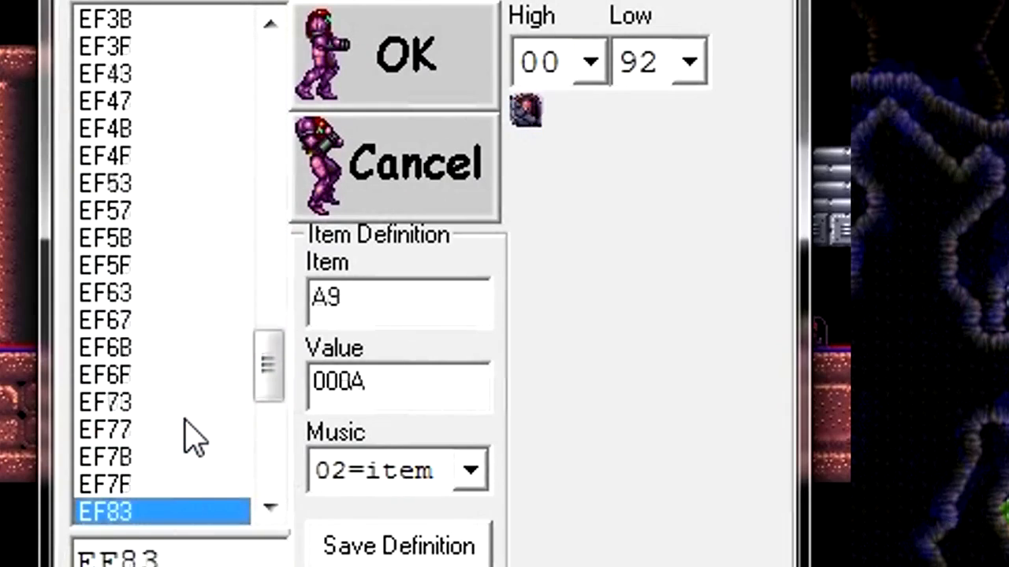
key(Up)
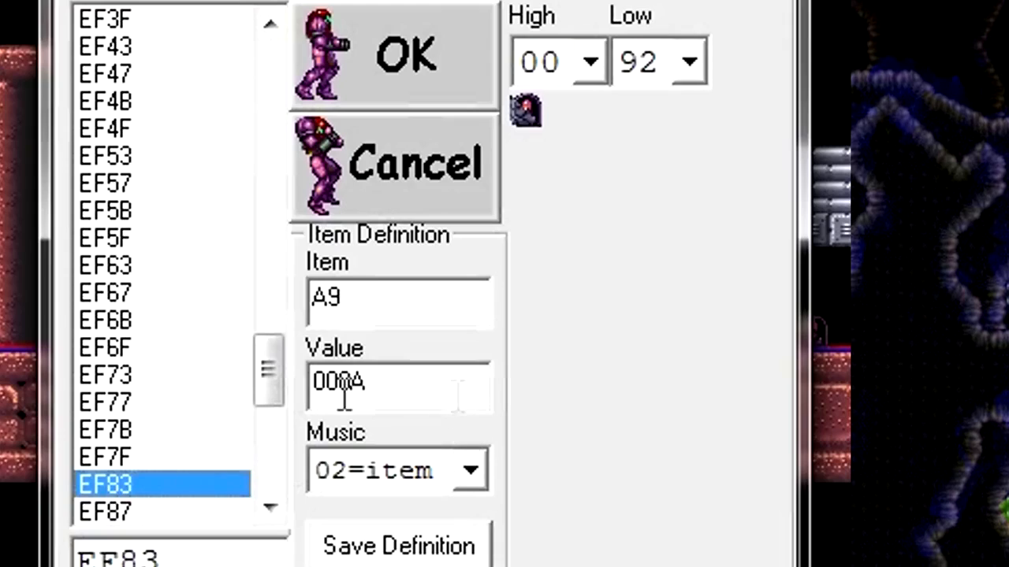
drag(368, 382, 351, 390)
click(388, 389)
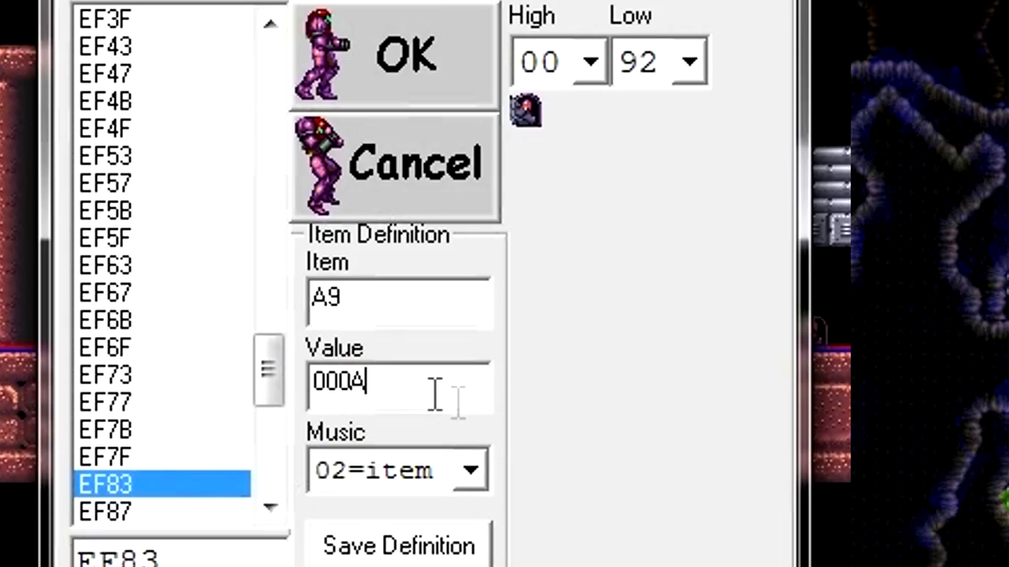
Set the value of the hidden missile item EF83 to 0005, save its definition, apply it to the ledge item and save the room.
drag(365, 392, 357, 394)
text(5)
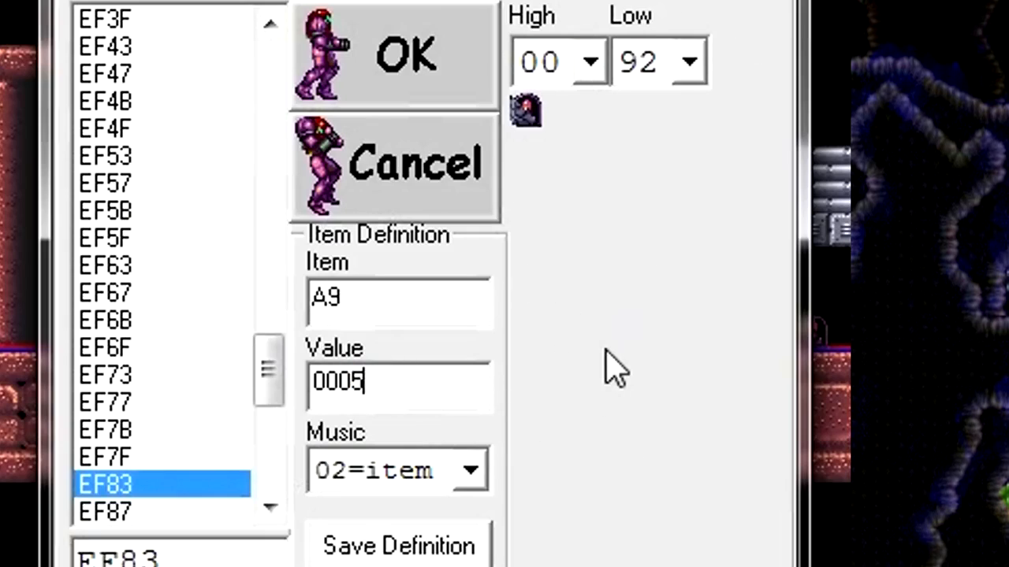
click(383, 546)
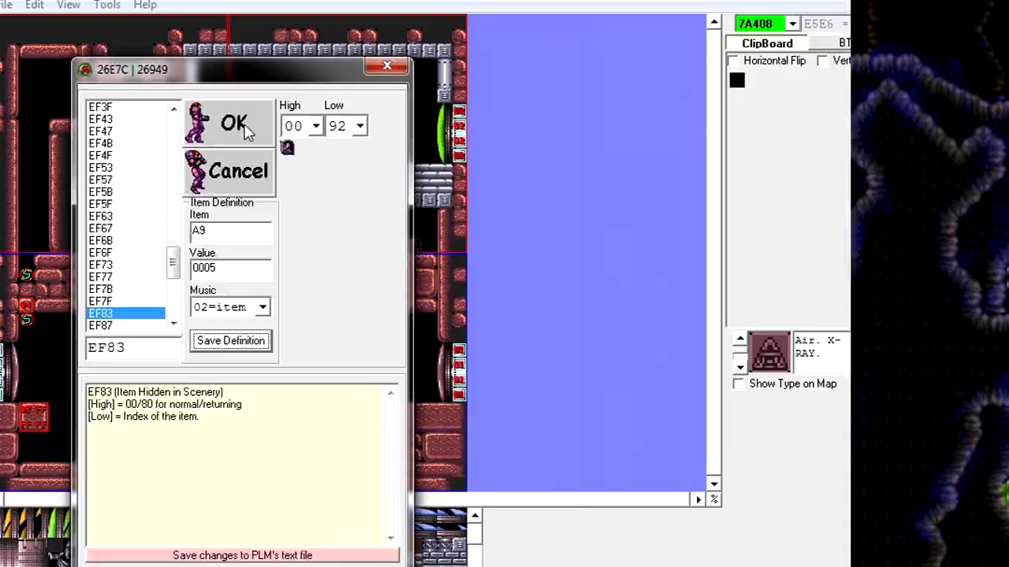
click(426, 72)
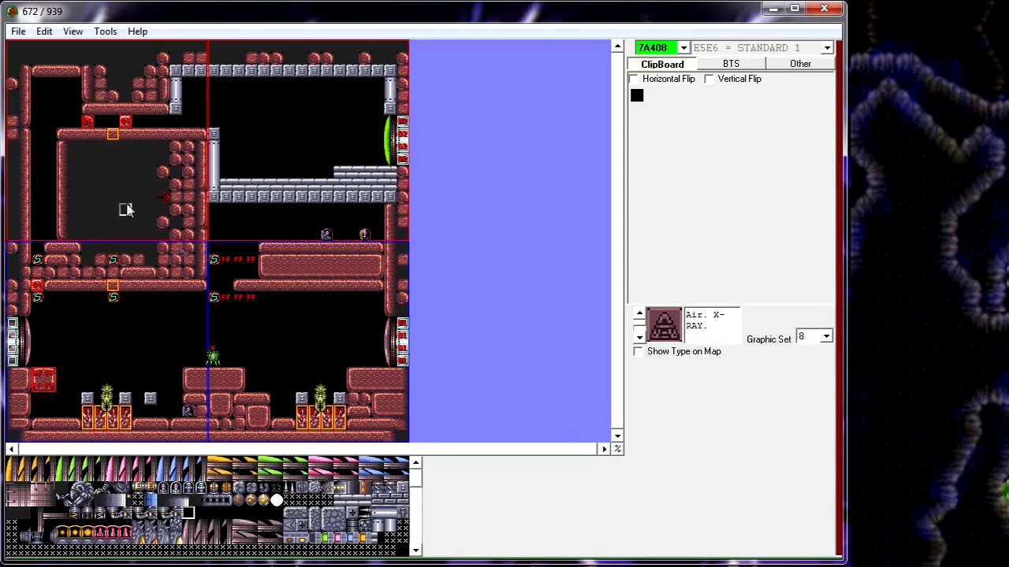
click(18, 31)
click(43, 66)
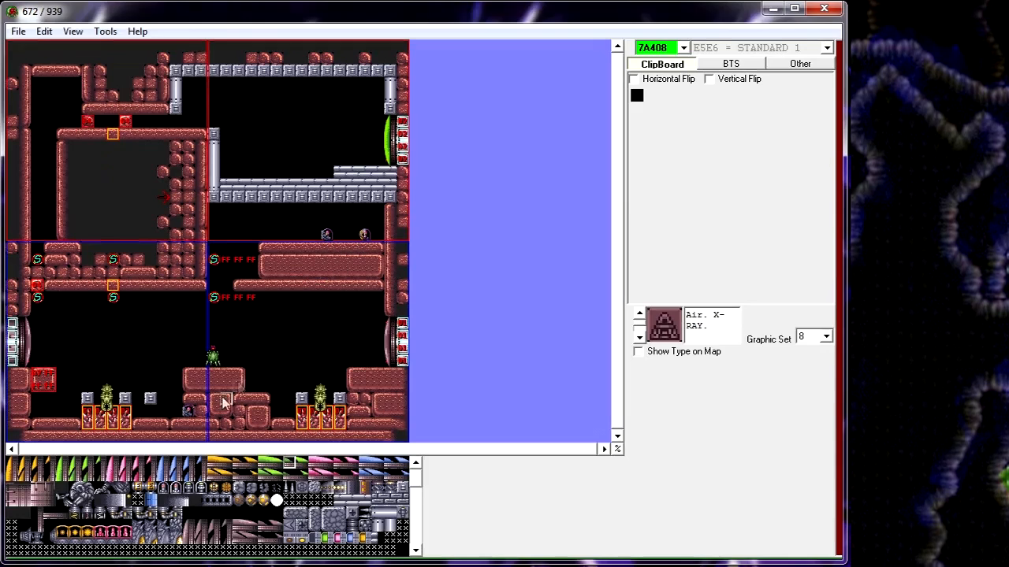
Reopen the ledge item's type settings and compare the definitions of the hidden items around EF83, such as EF7F, EF8B and EF8F.
right_click(326, 235)
click(358, 248)
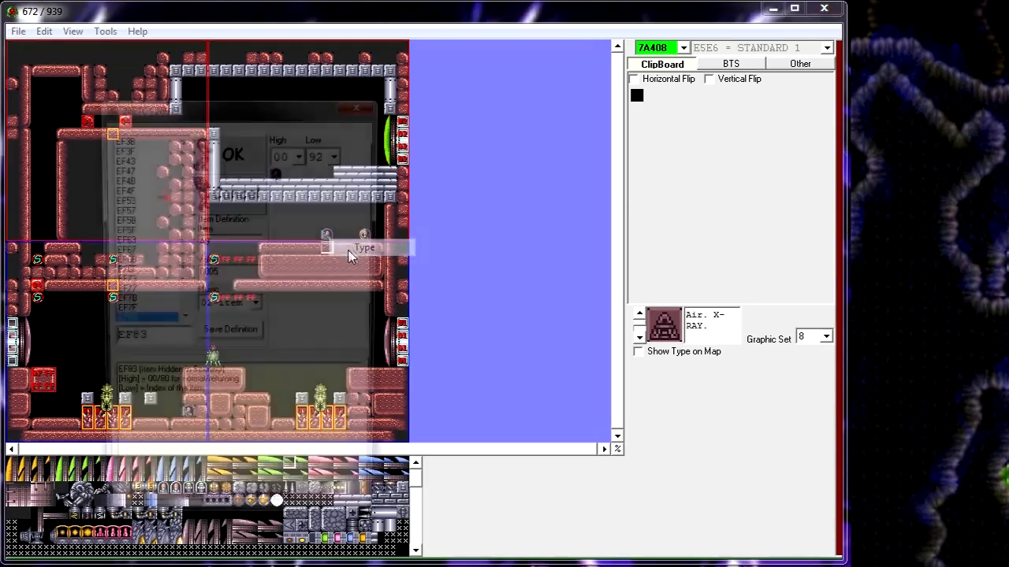
click(146, 284)
key(Down)
key(Down)
key(Down)
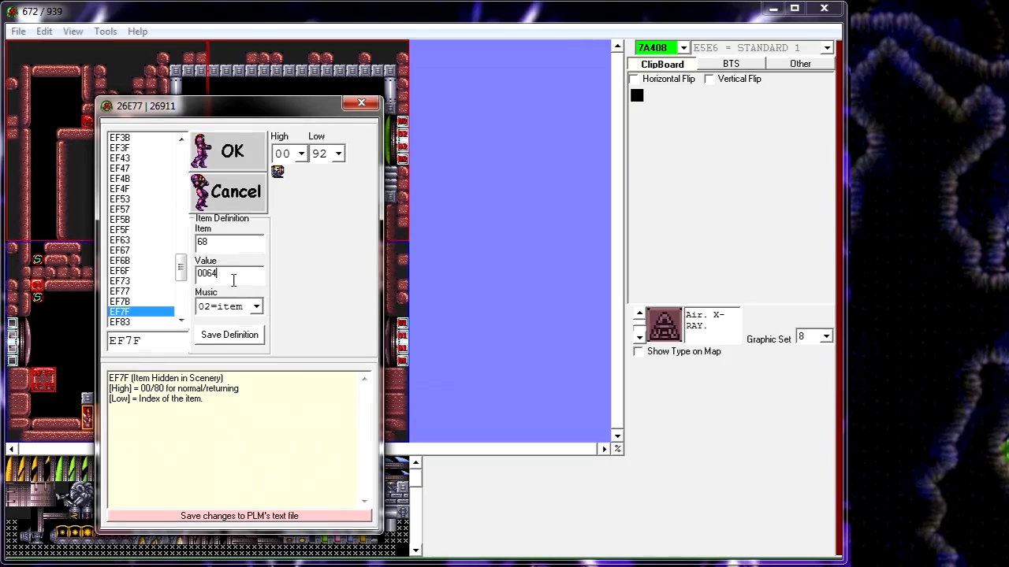
key(Down)
key(Down)
key(Down)
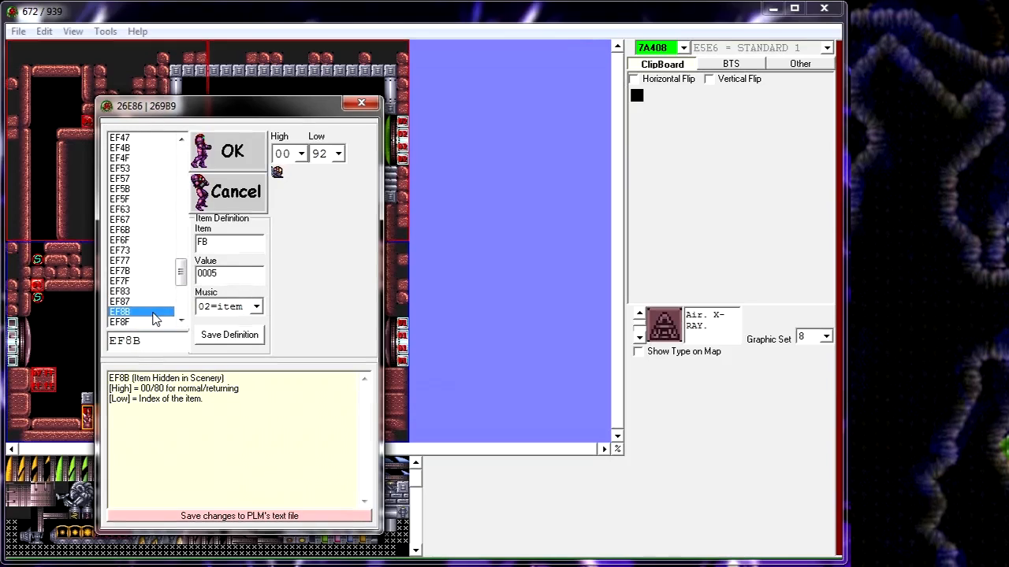
key(Down)
key(Down)
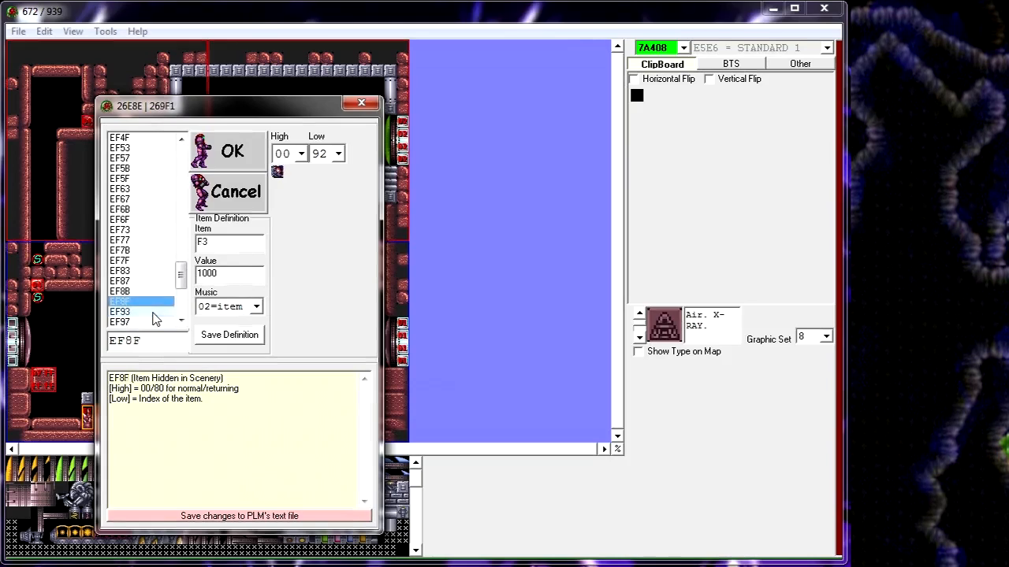
key(Up)
key(Up)
key(Up)
key(Up)
key(Up)
key(Down)
key(Down)
key(Down)
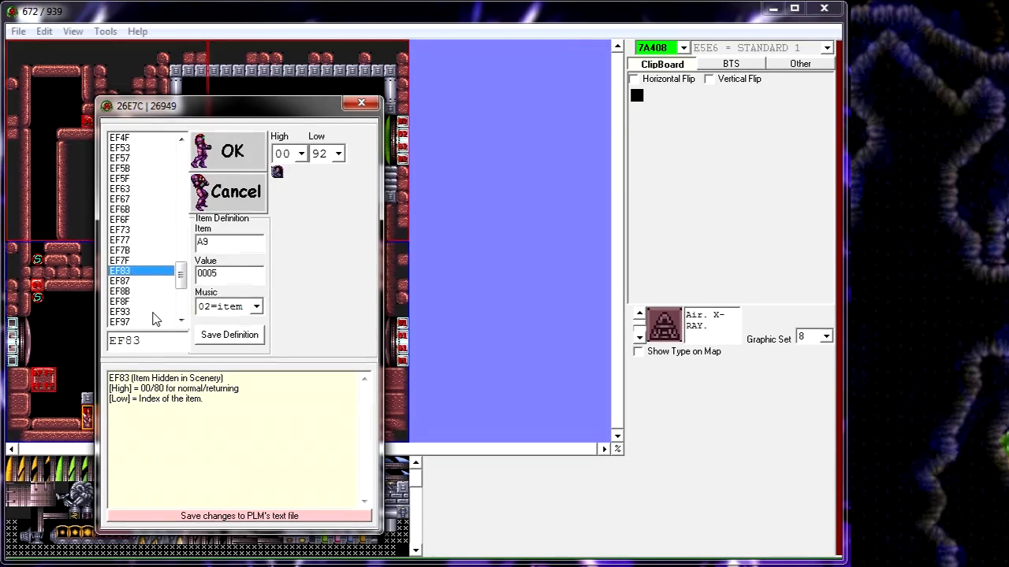
key(Up)
key(Up)
key(Up)
key(Down)
key(Down)
key(Down)
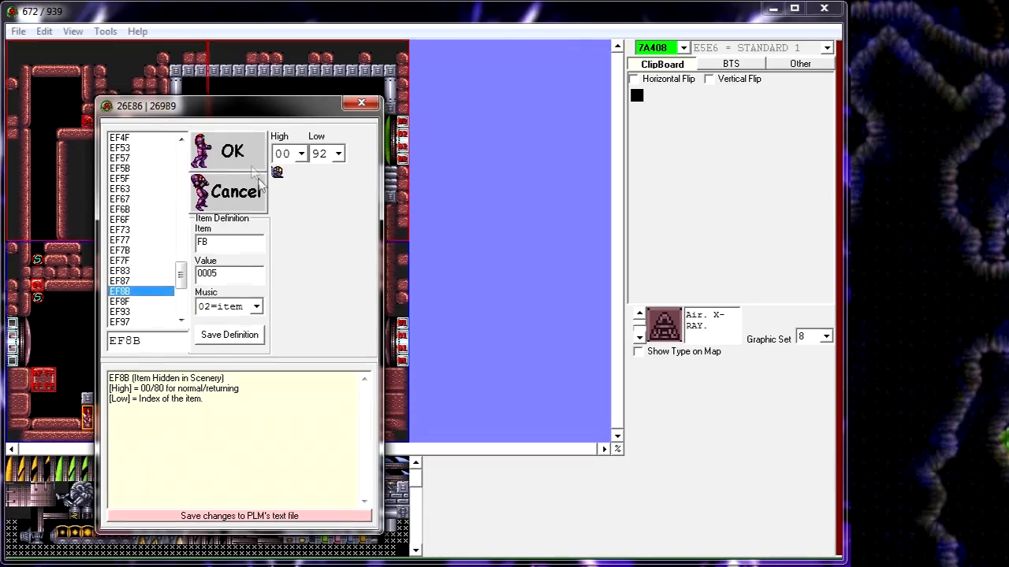
Change the ledge item back to the exposed missile EEDB and save the room.
click(123, 192)
key(Up)
key(Up)
key(Up)
key(Up)
key(Up)
key(Up)
key(Up)
key(Up)
key(Up)
key(Up)
key(Up)
key(Up)
key(Up)
key(Up)
key(Up)
key(Up)
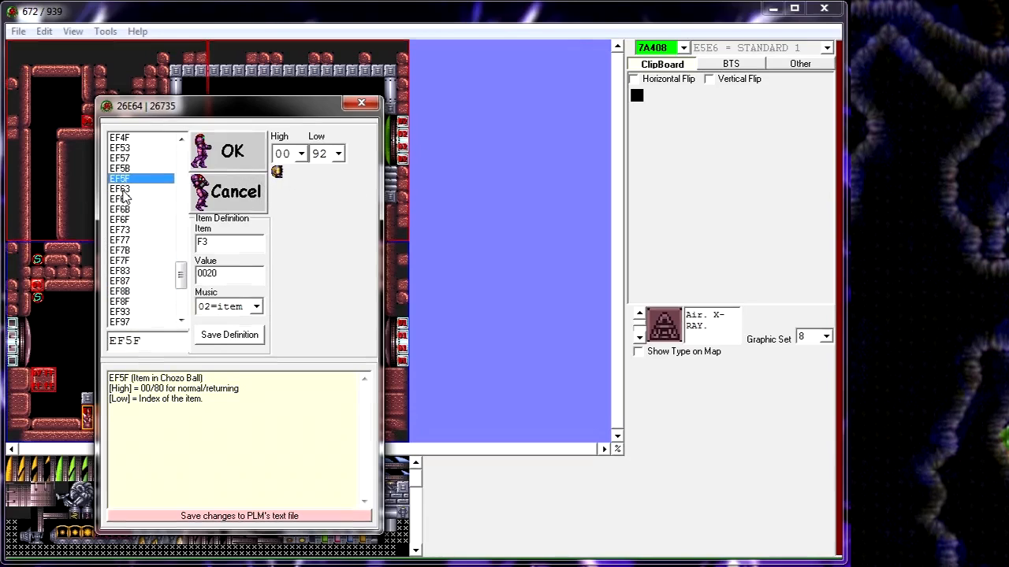
key(Up)
key(Up)
key(Up)
key(Up)
key(Up)
key(Up)
key(Up)
key(Up)
key(Up)
key(Up)
key(Up)
key(Up)
key(Up)
key(Up)
key(Up)
key(Up)
key(Up)
key(Up)
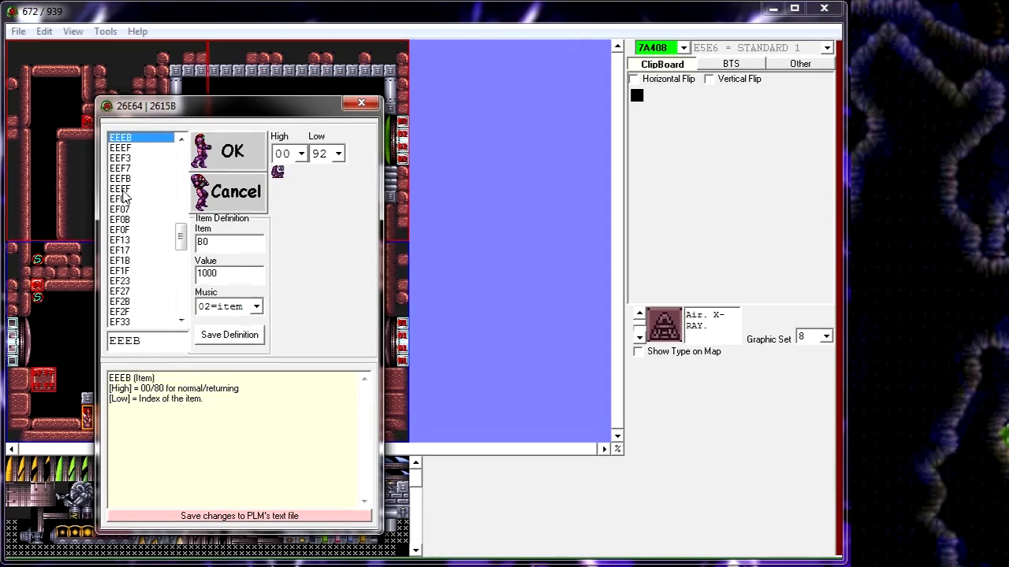
key(Up)
key(Up)
key(Down)
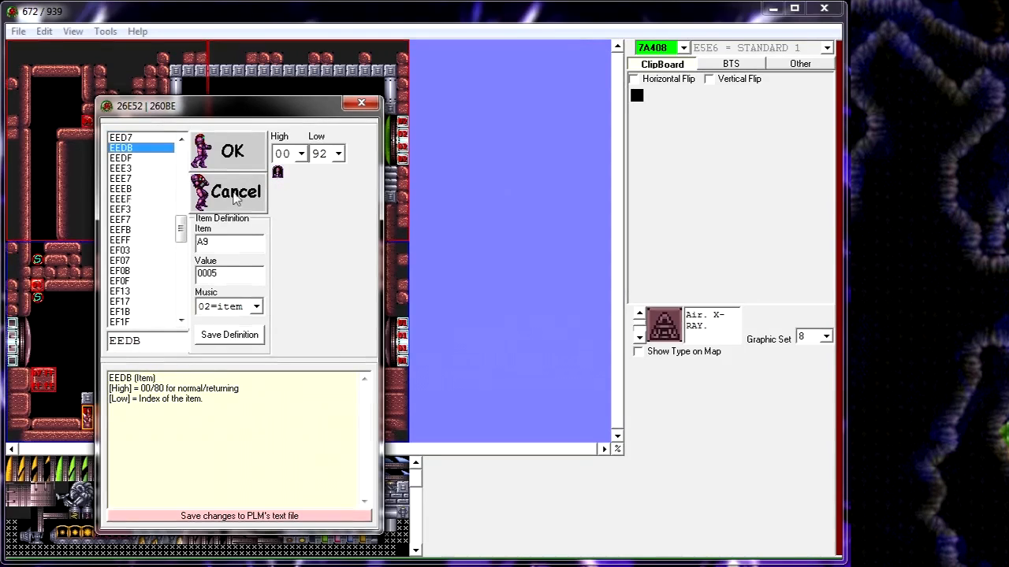
click(252, 151)
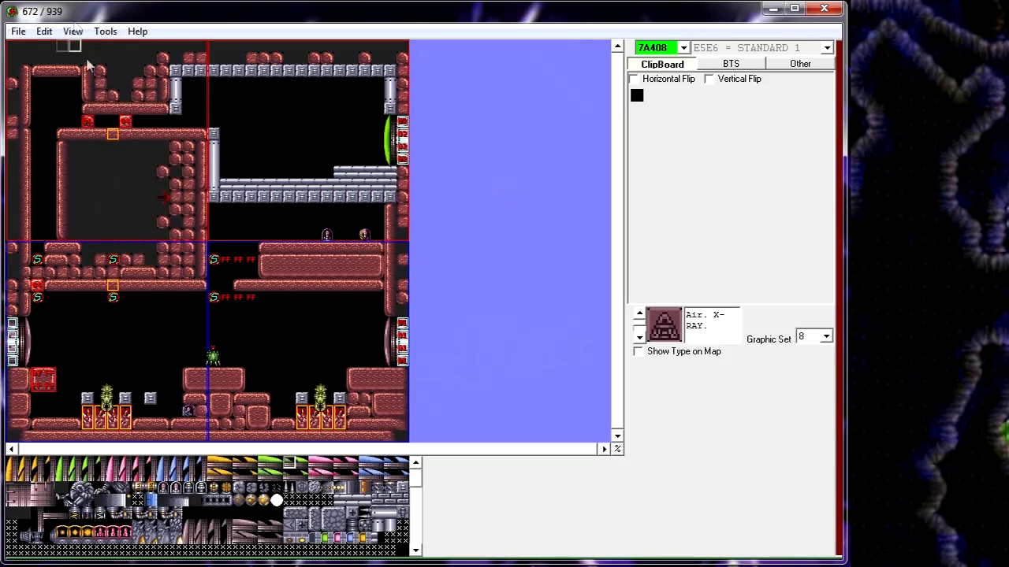
click(18, 31)
click(57, 68)
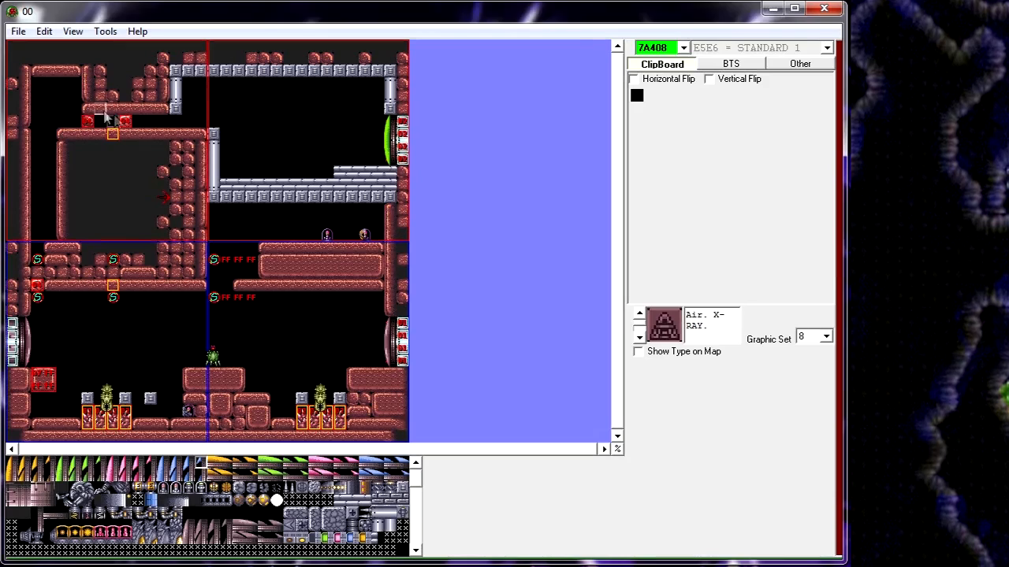
click(18, 31)
click(47, 66)
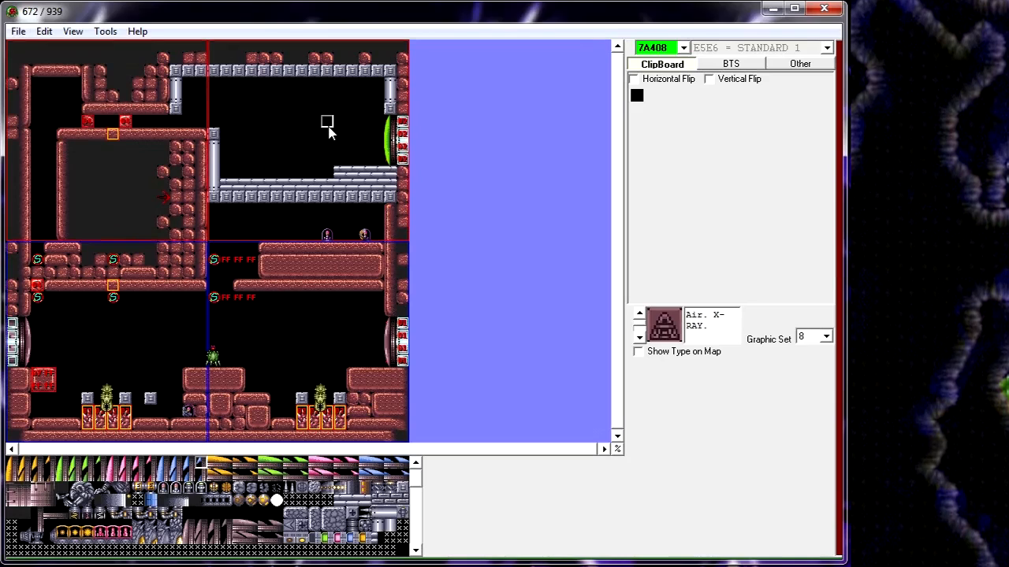
Reopen the ledge missile's type settings and examine the definitions of exposed items such as EF0F, EF23 and EF13.
right_click(322, 238)
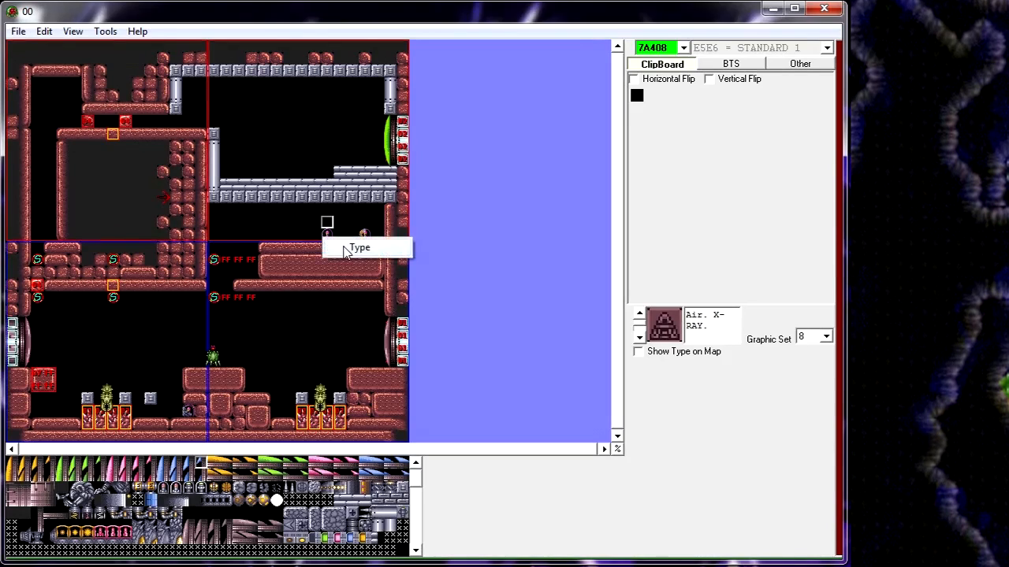
click(325, 252)
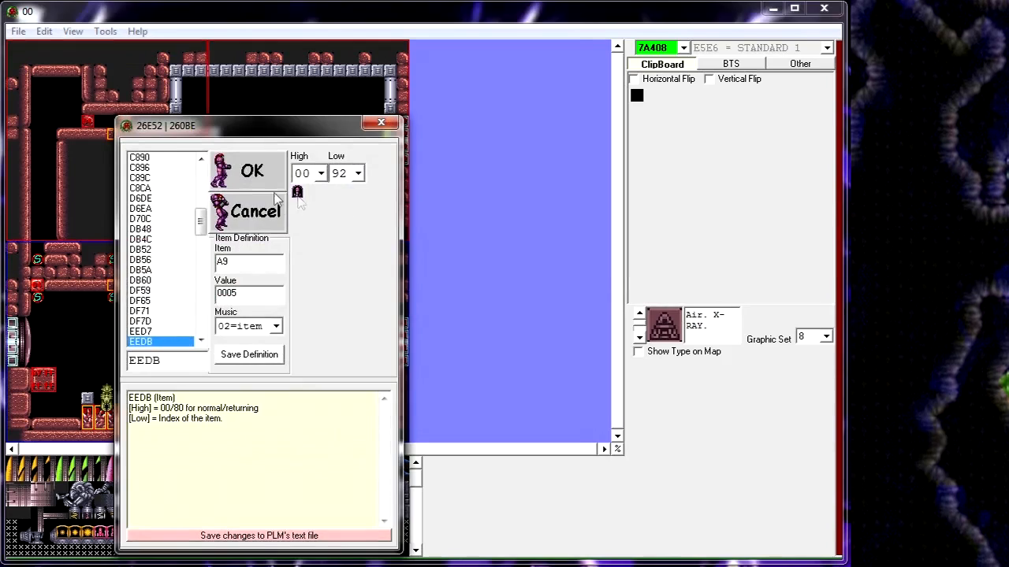
click(201, 328)
click(181, 290)
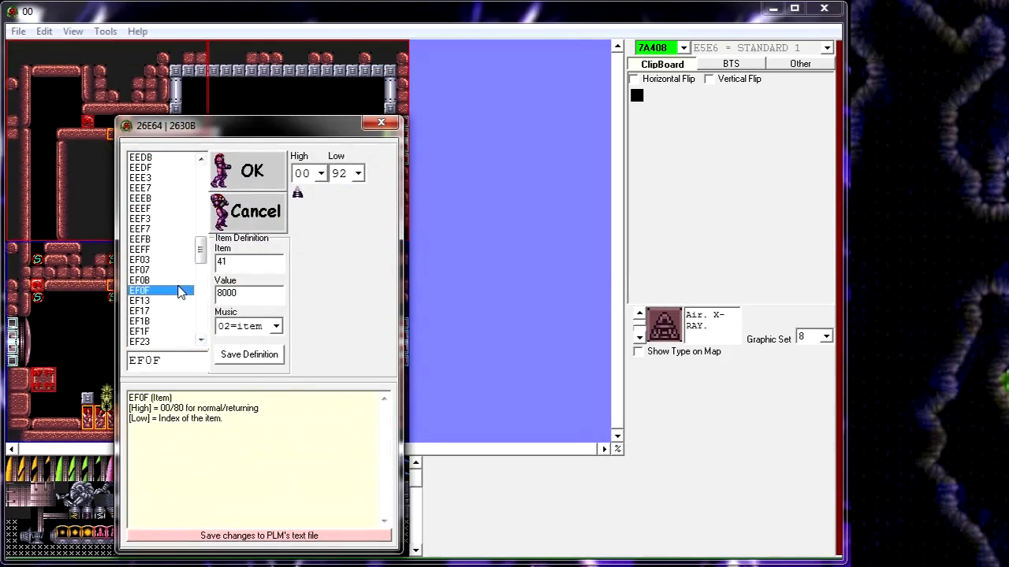
click(182, 342)
drag(200, 249, 199, 266)
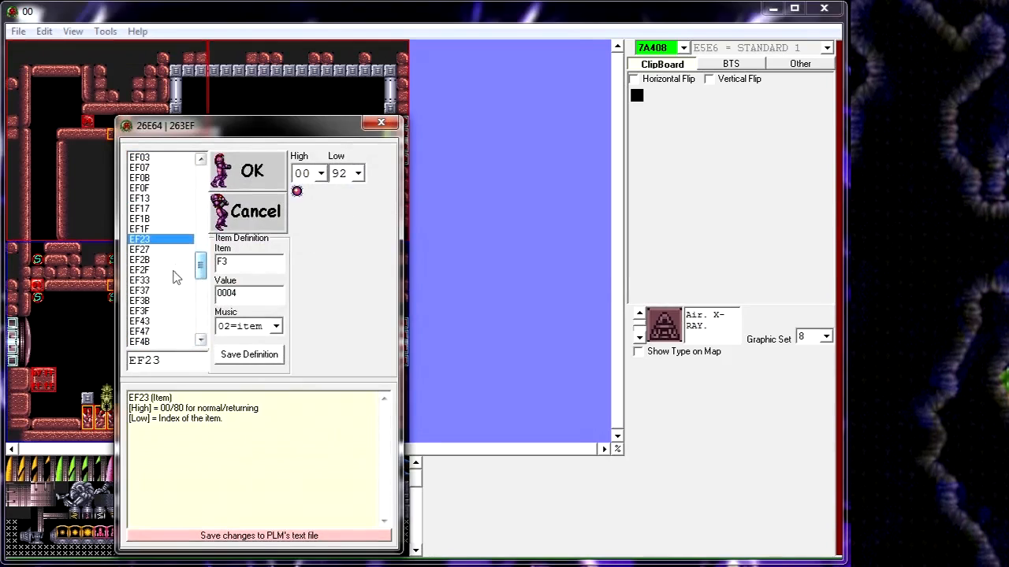
click(175, 281)
click(172, 228)
click(163, 199)
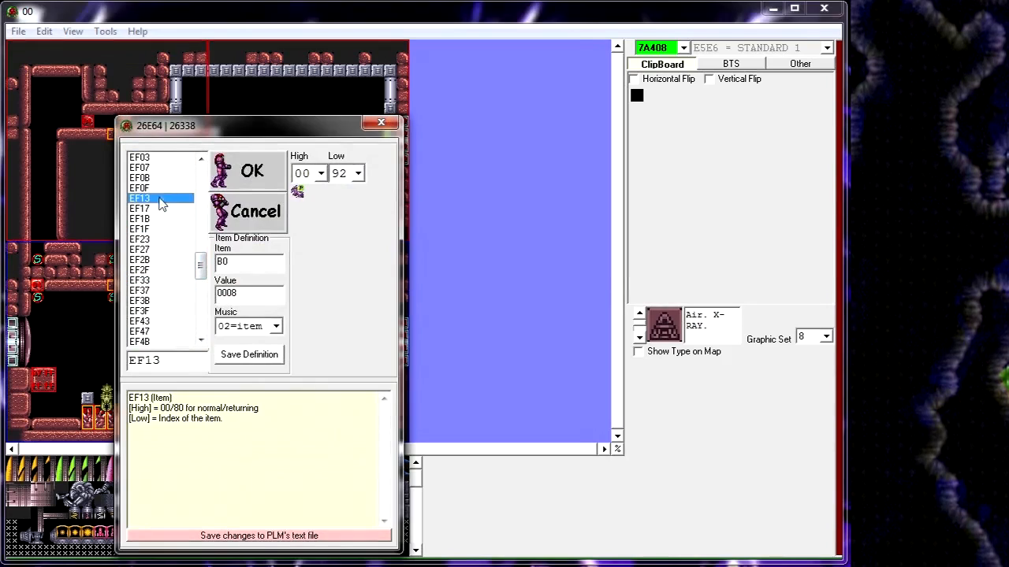
Compare the definitions of the exposed items between EF07 and EF13, and examine the Chozo ball item EF6B.
key(Up)
key(Up)
key(Up)
key(Up)
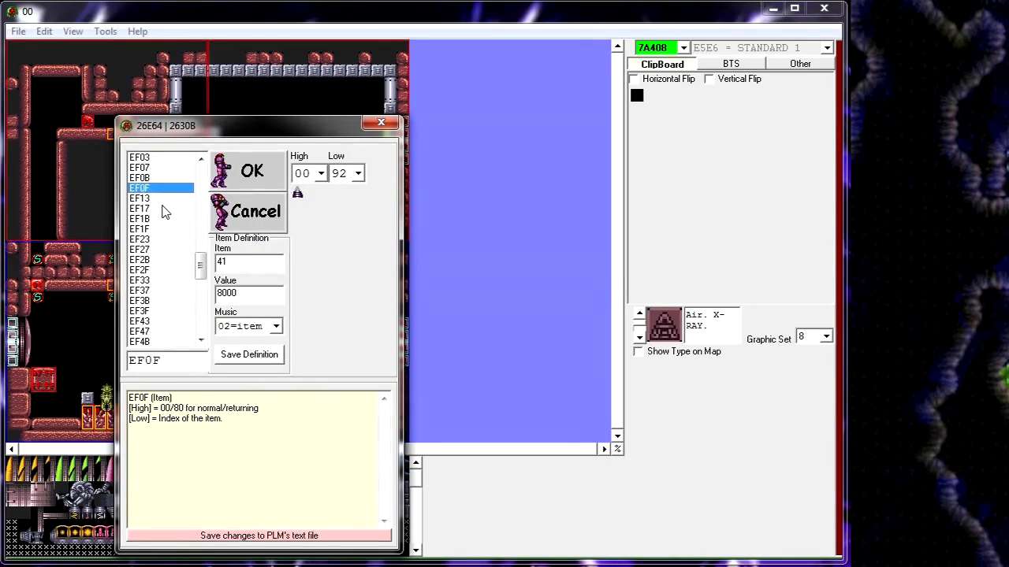
key(Down)
key(Down)
key(Down)
key(Down)
key(Down)
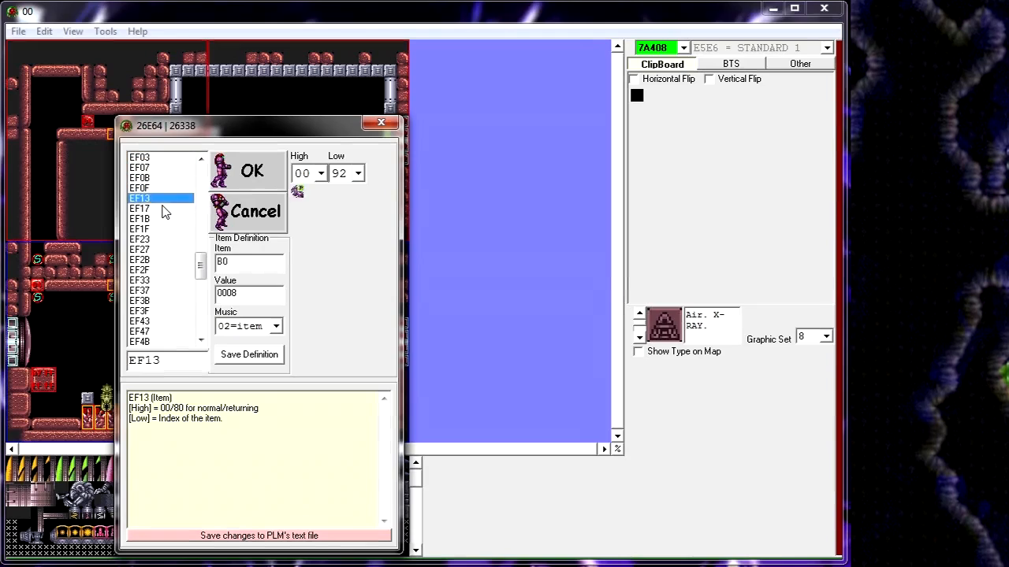
key(Up)
key(Up)
key(Up)
key(Up)
key(Up)
key(Up)
key(Up)
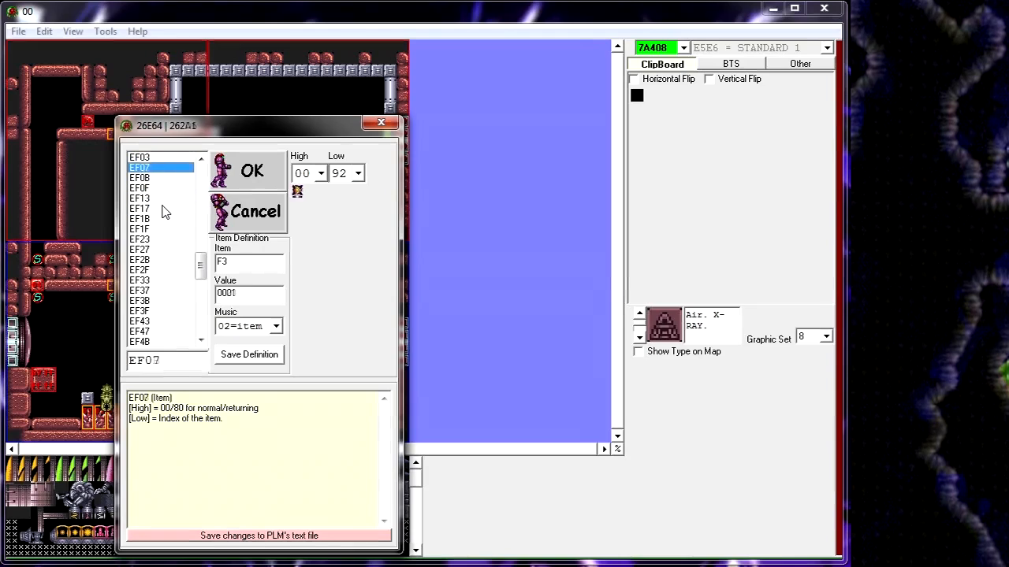
key(Down)
key(Down)
key(Down)
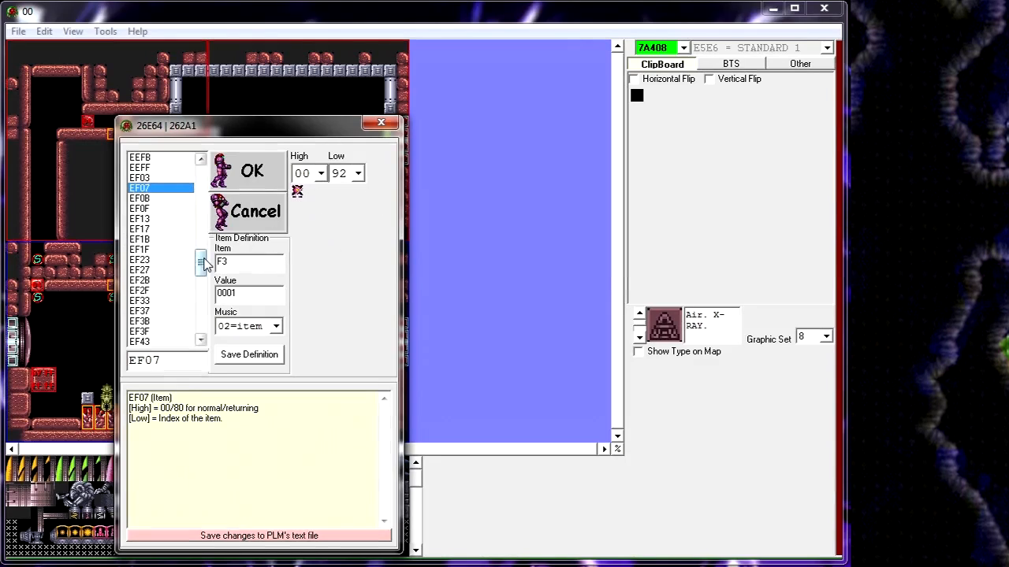
drag(203, 264, 198, 278)
click(181, 281)
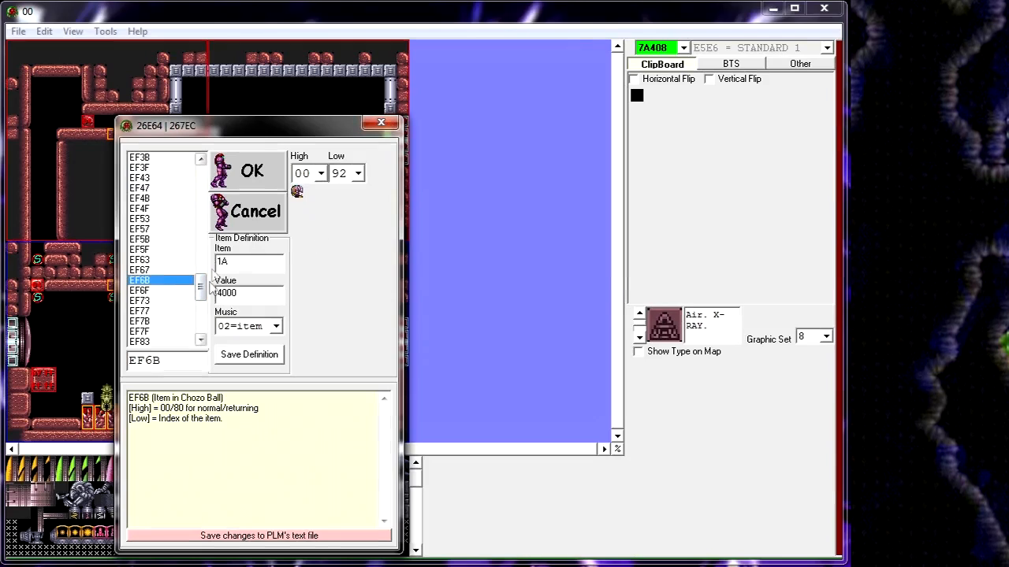
Examine the definitions of the exposed items EF17, EF1F and EF23, looking closely at EF23's value.
click(175, 168)
drag(202, 282, 201, 263)
click(187, 229)
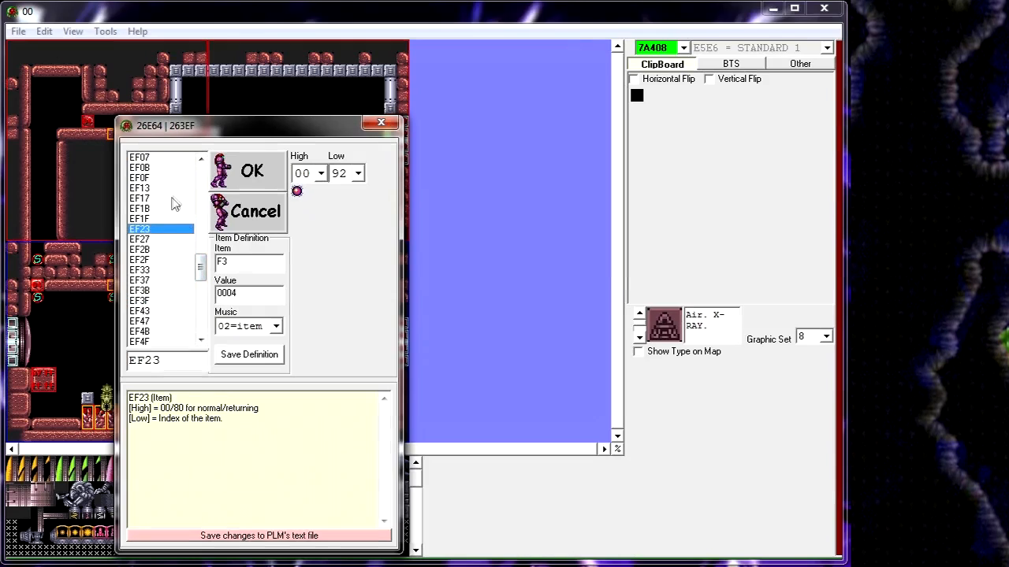
click(171, 198)
click(165, 218)
click(158, 230)
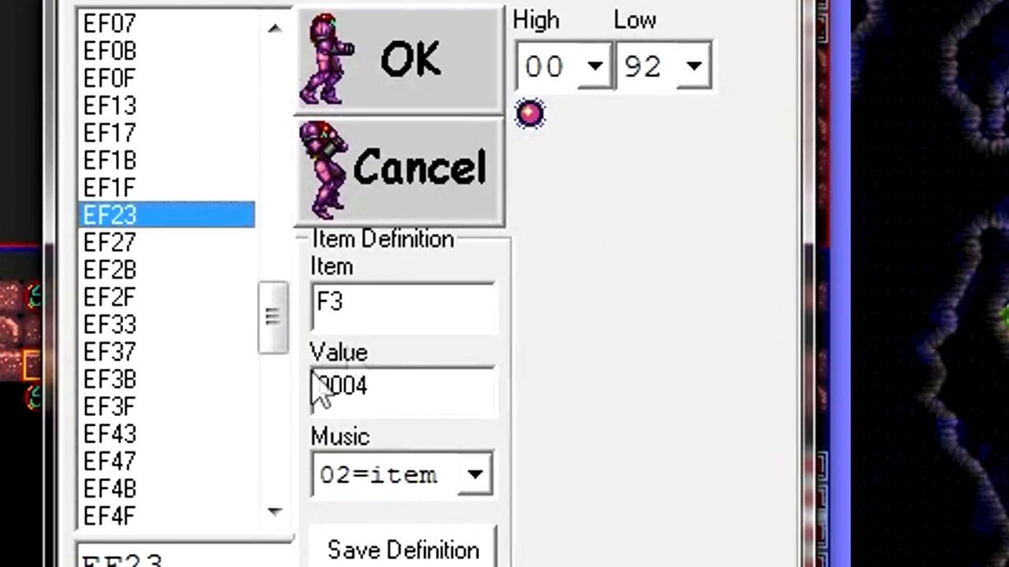
drag(394, 389, 315, 387)
click(398, 386)
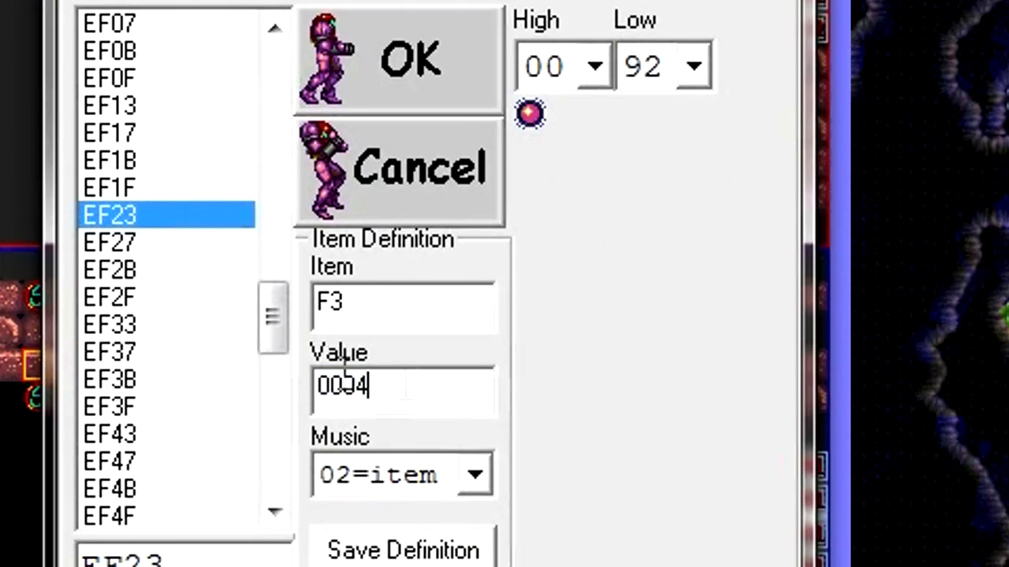
Compare the exposed items' definitions backwards through the PLM list, from EF1F up past EEF3 to DF7D.
key(Up)
key(Up)
key(Up)
key(Up)
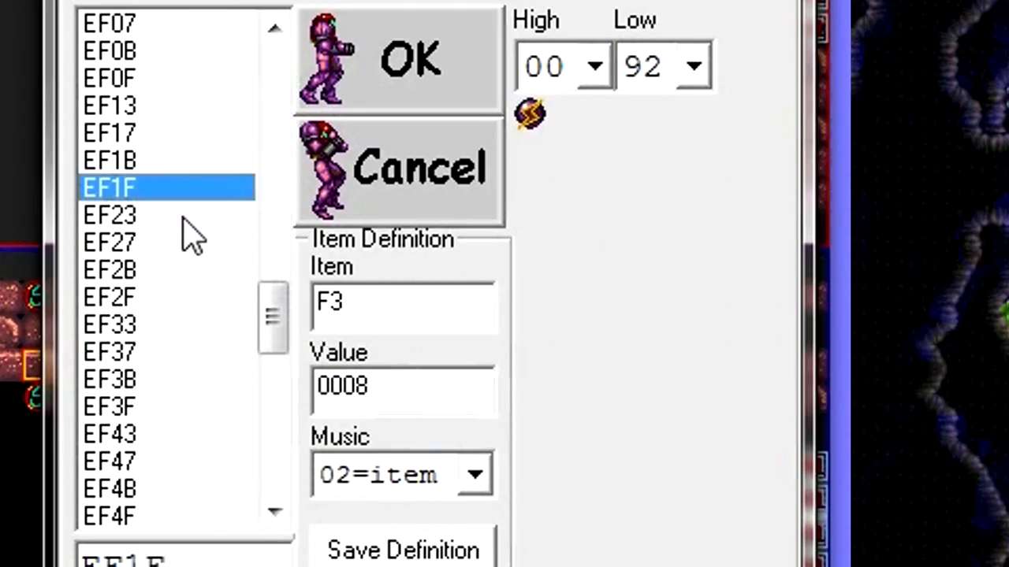
key(Up)
key(Up)
key(Up)
key(Up)
key(Up)
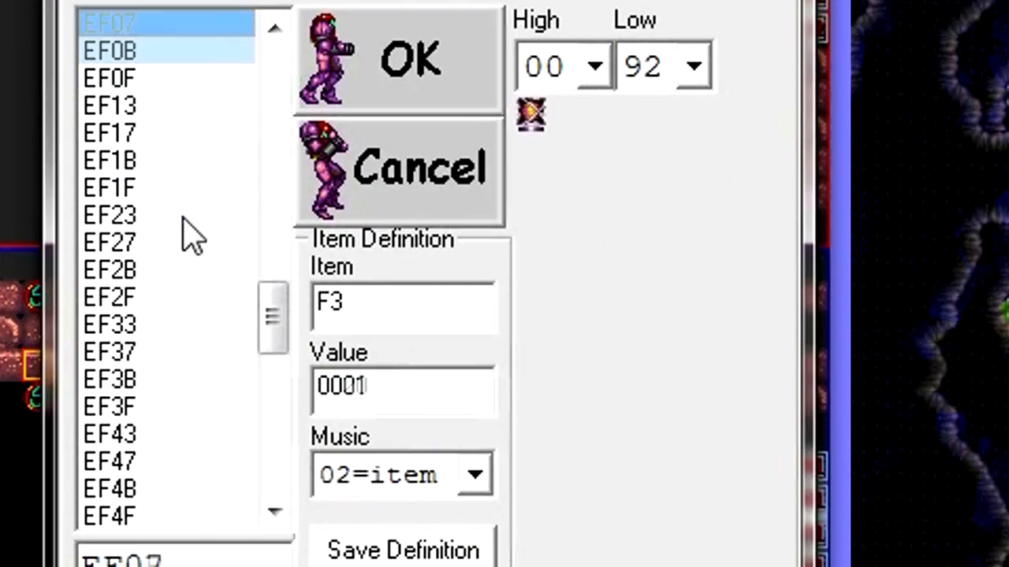
key(Down)
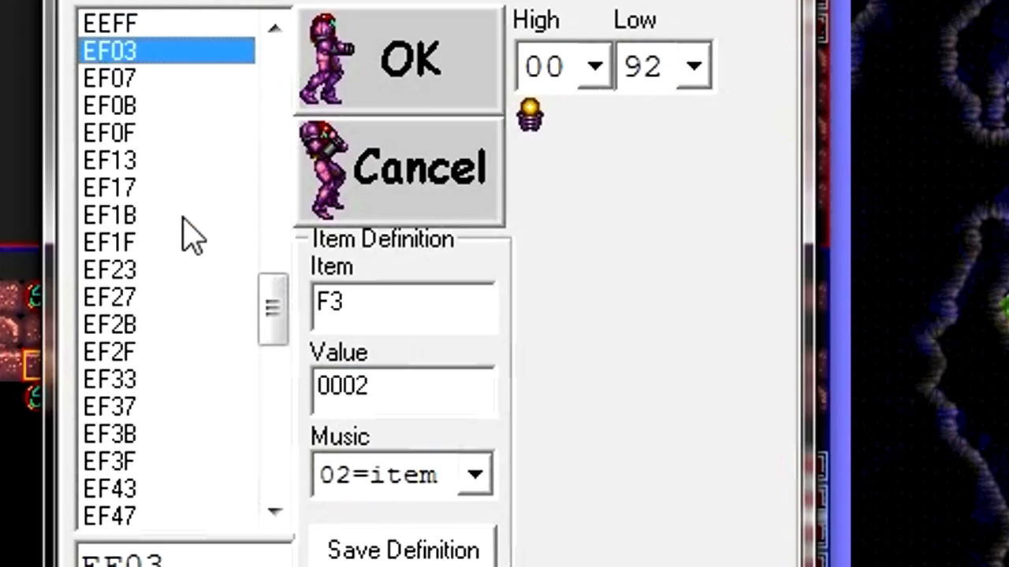
key(Up)
key(Up)
key(Up)
key(Up)
key(Up)
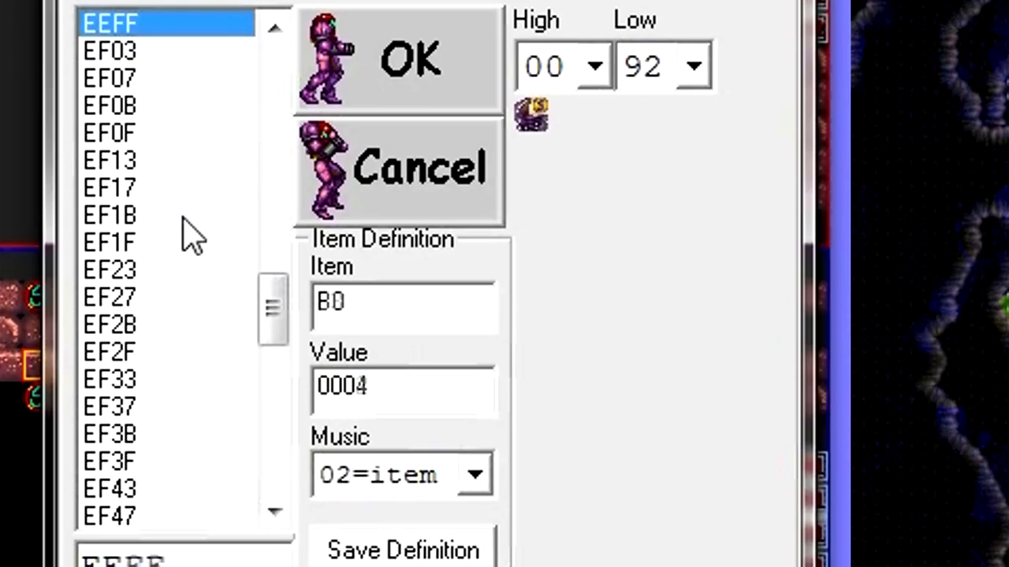
key(Down)
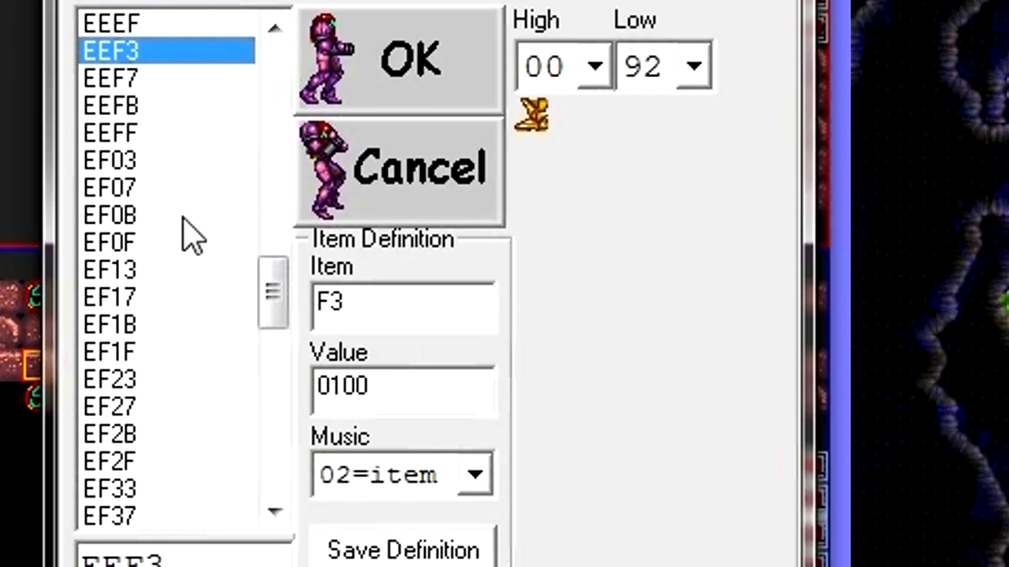
key(Up)
key(Up)
key(Up)
key(Up)
key(Up)
key(Up)
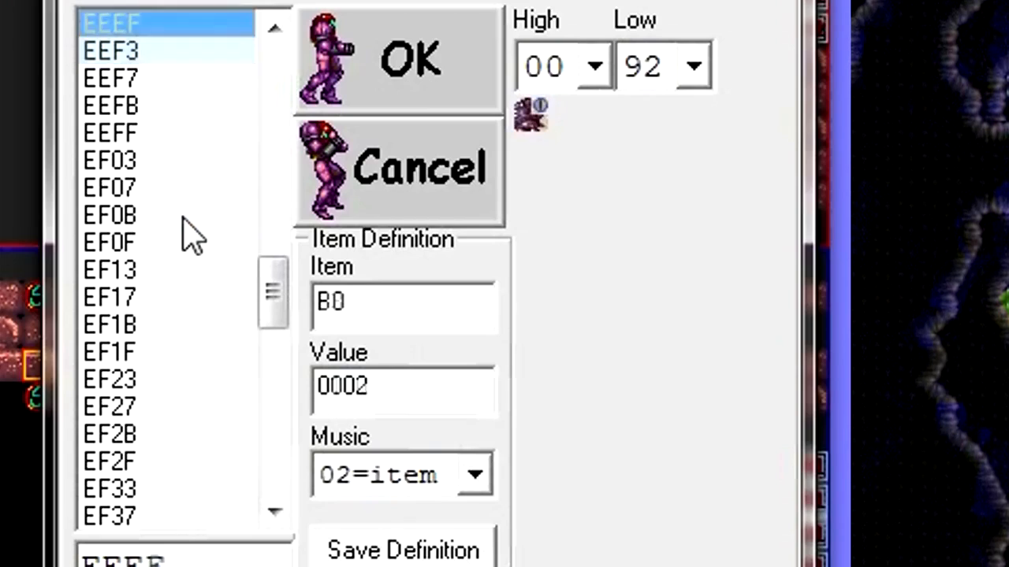
key(Up)
key(Up)
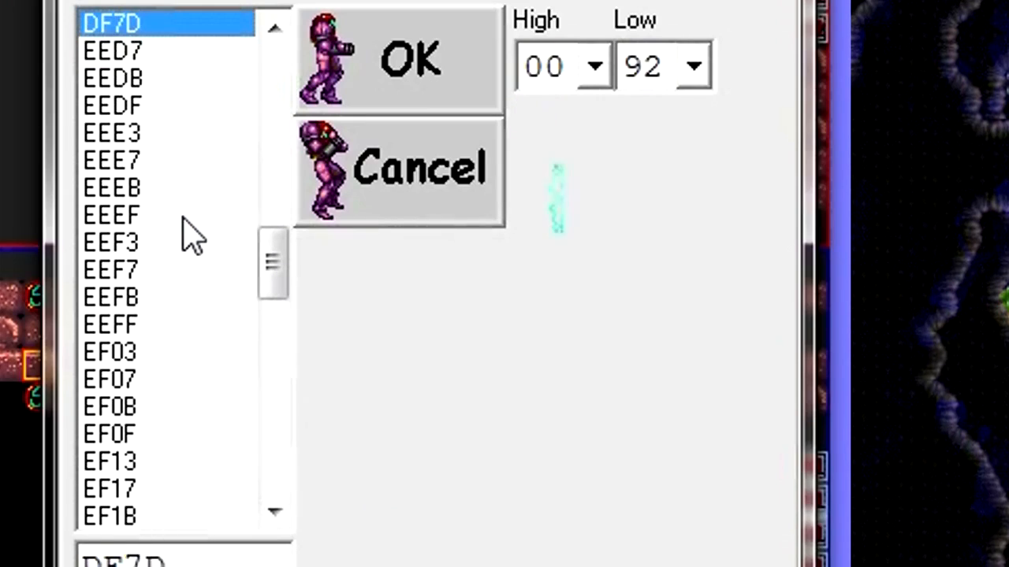
Compare the item, value and music definitions forward through the PLM list, from EED7 to EF2F.
key(Down)
key(Down)
key(Down)
key(Down)
key(Down)
key(Down)
key(Down)
key(Down)
key(Down)
key(Down)
key(Down)
key(Down)
key(Down)
key(Down)
key(Down)
key(Down)
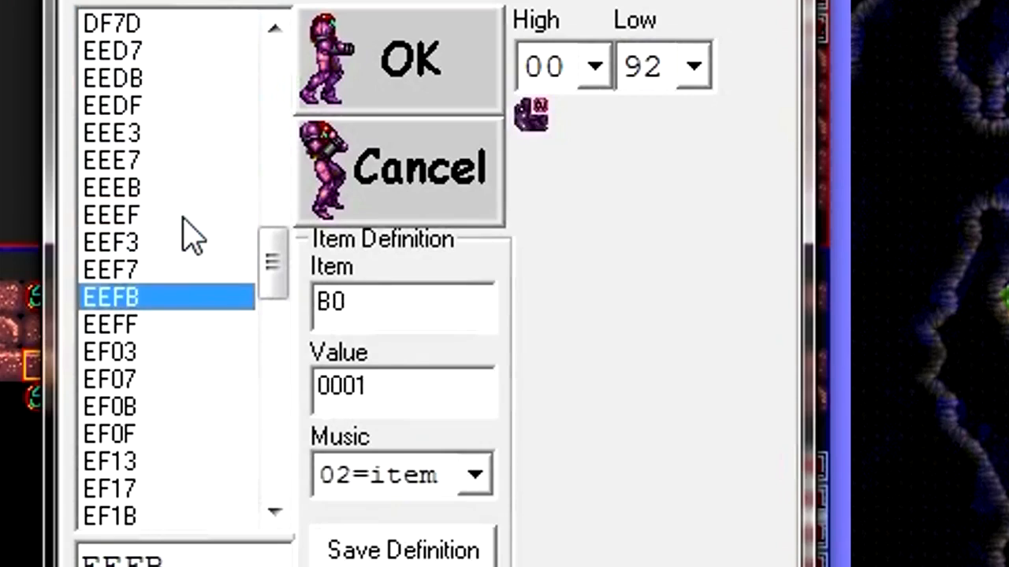
key(Down)
key(Down)
key(Down)
key(Down)
key(Down)
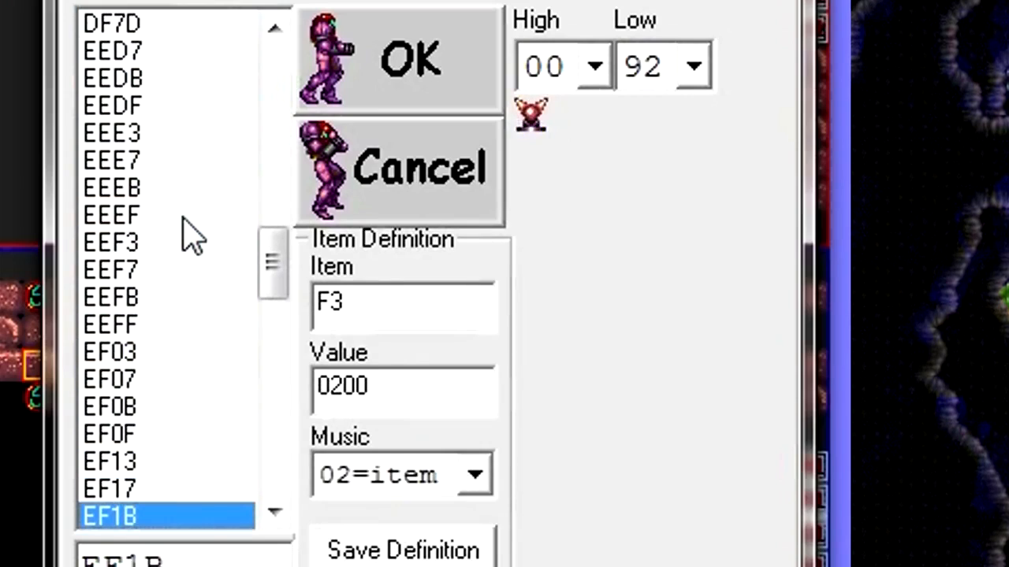
key(Down)
key(Down)
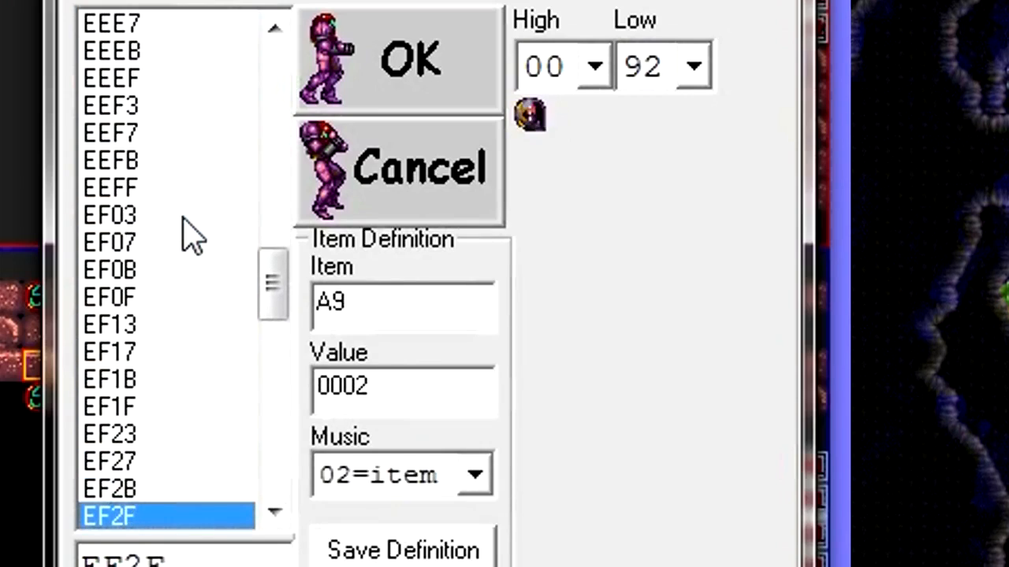
Try a combined value of 0306 in the definition of item EF1B, and close the settings without saving the definition.
key(Up)
key(Up)
key(Up)
key(Up)
key(Up)
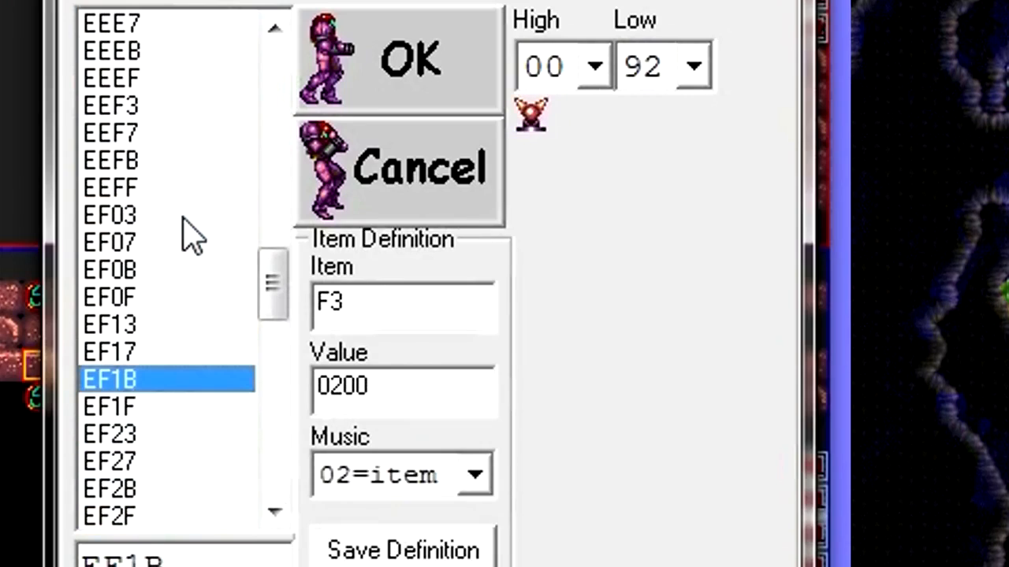
key(Up)
key(Down)
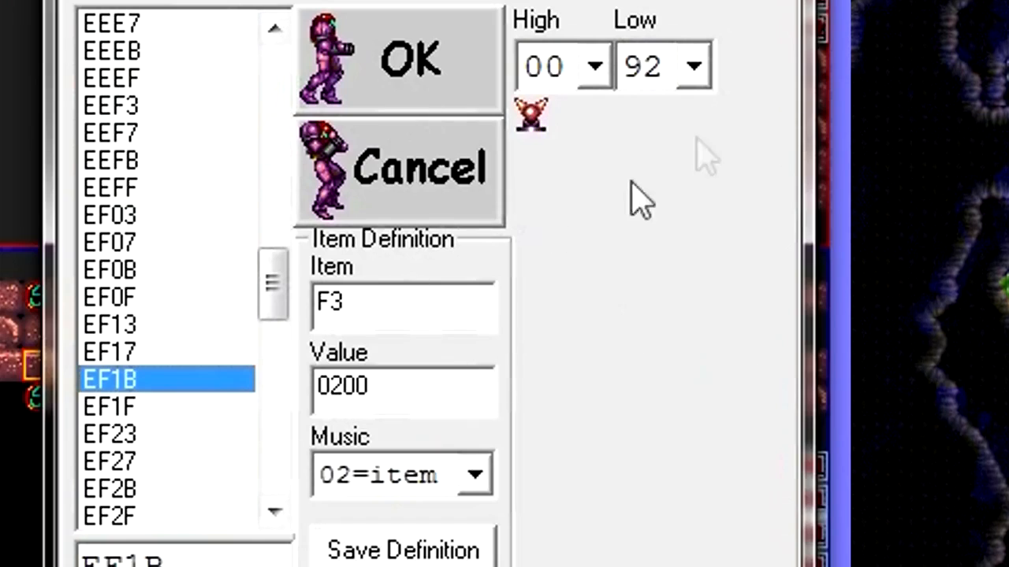
drag(386, 386, 324, 393)
click(343, 393)
key(End)
key(BackSpace)
key(BackSpace)
key(BackSpace)
text(306)
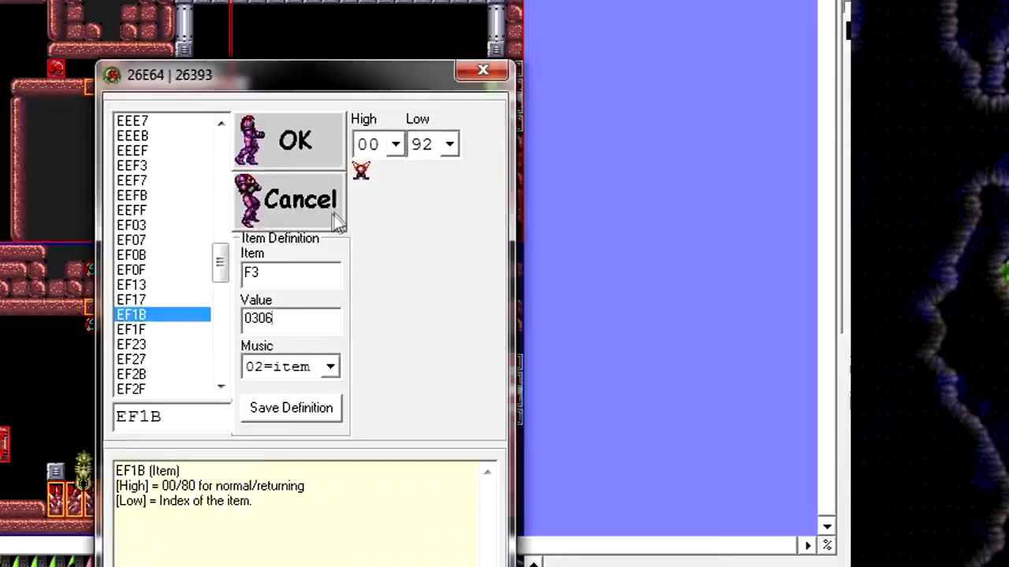
click(414, 189)
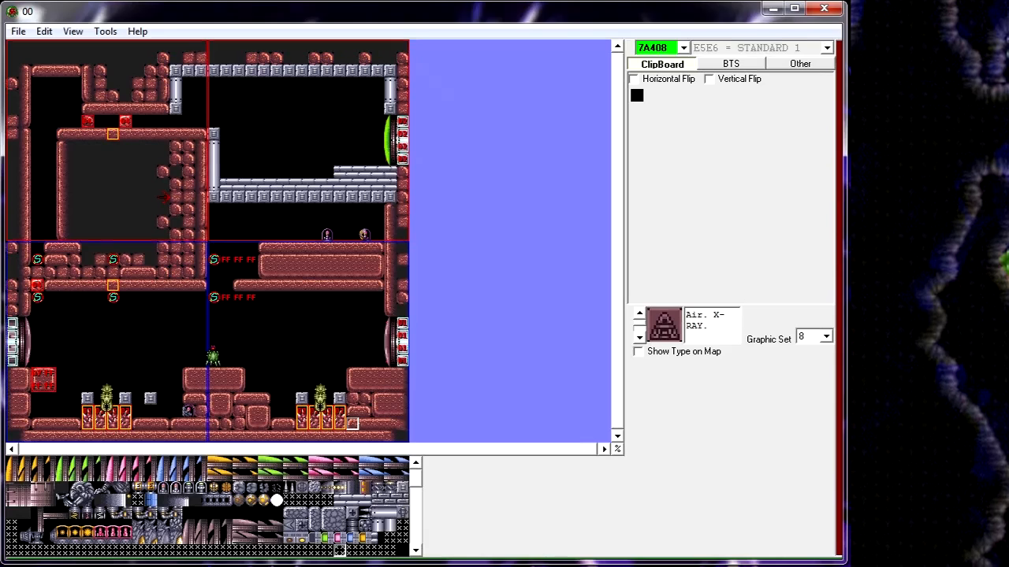
Switch to the Notepad list of item and beam bit values, read it, and close it without saving.
key(alt+Tab)
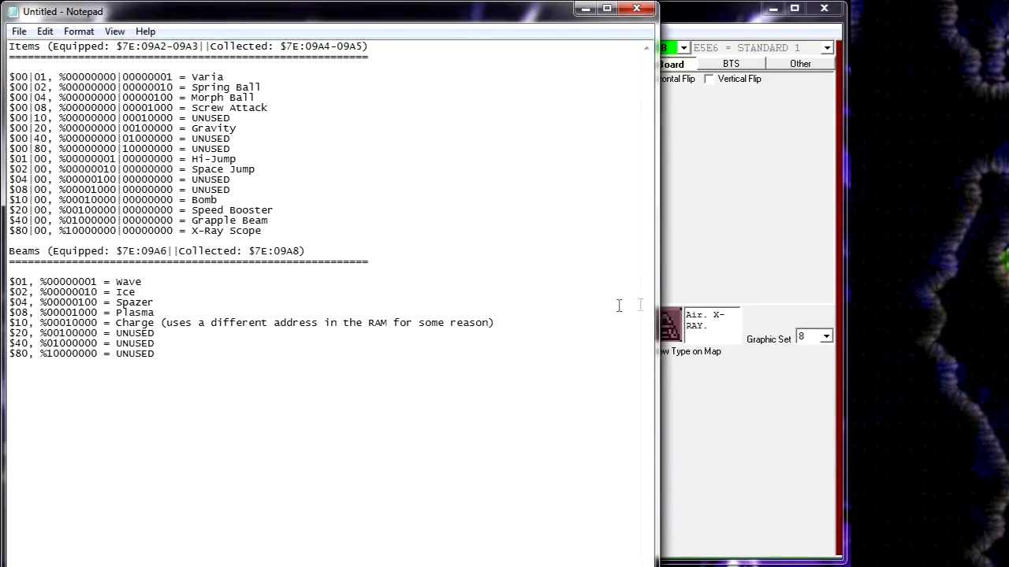
drag(209, 5, 264, 6)
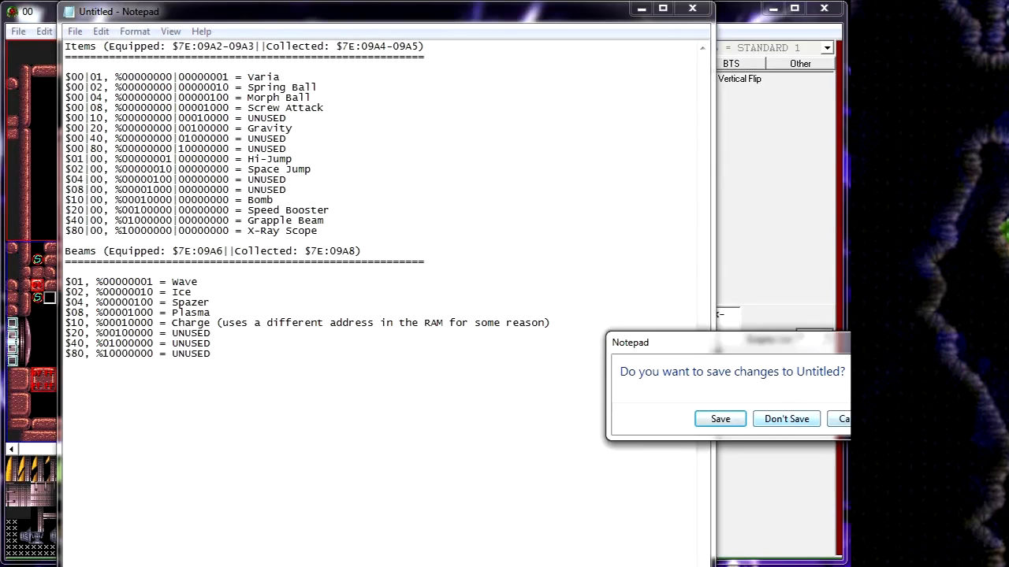
click(786, 418)
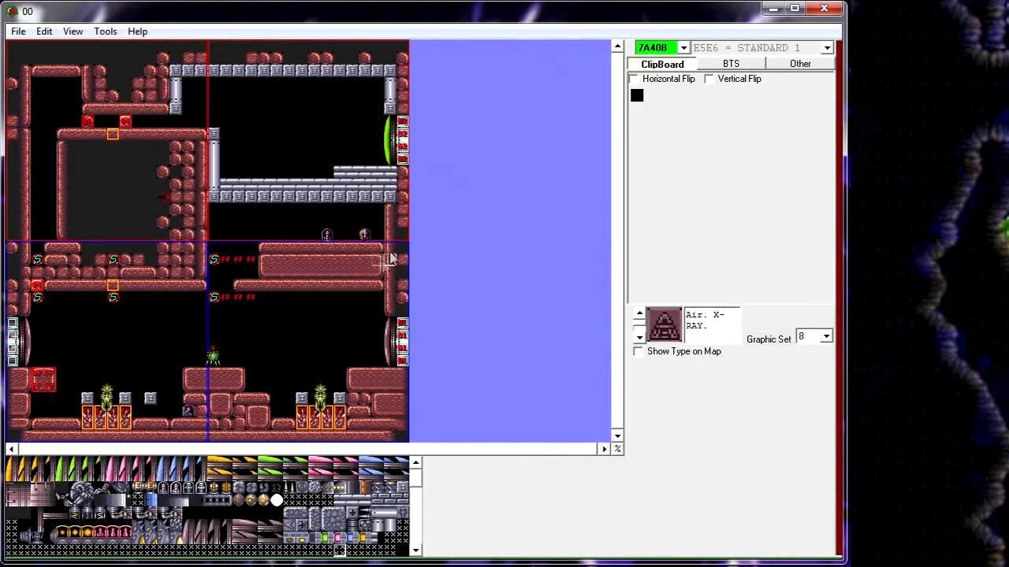
Open the type settings of the left item on the ledge and examine the definition of the exposed item EF0F.
right_click(331, 234)
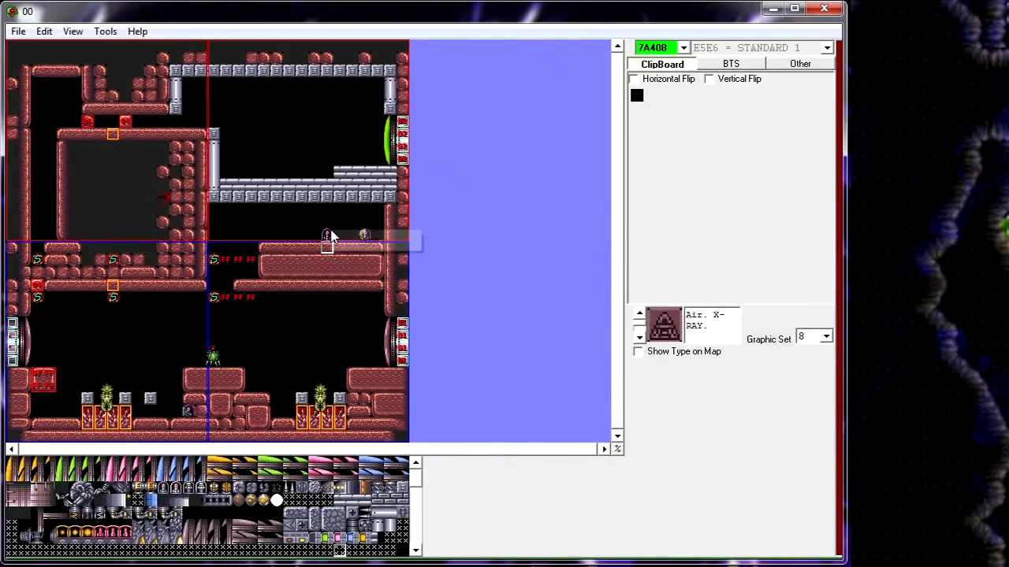
click(347, 239)
click(183, 311)
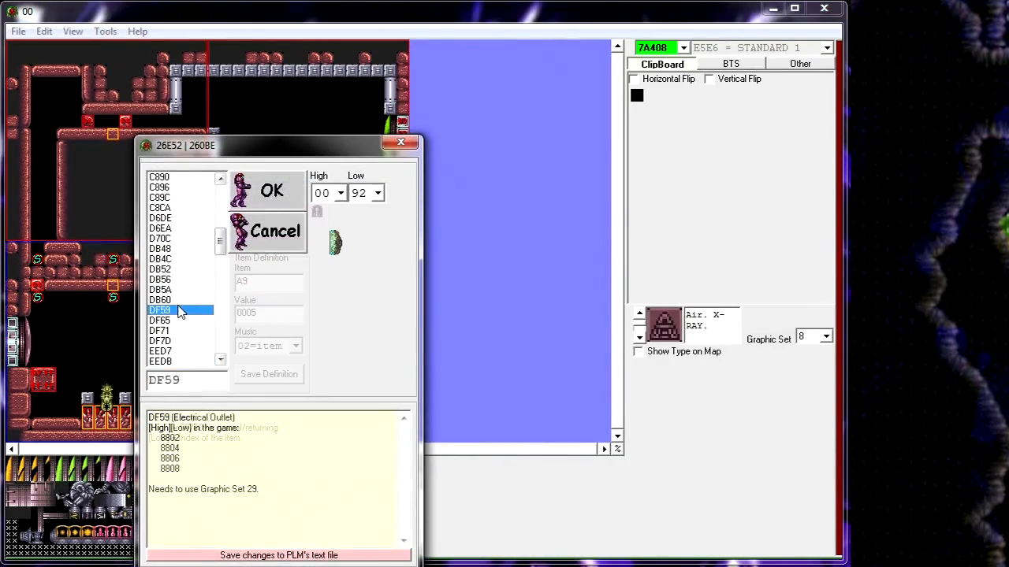
click(191, 351)
scroll(222, 332, down, 1)
scroll(221, 332, down, 5)
click(189, 310)
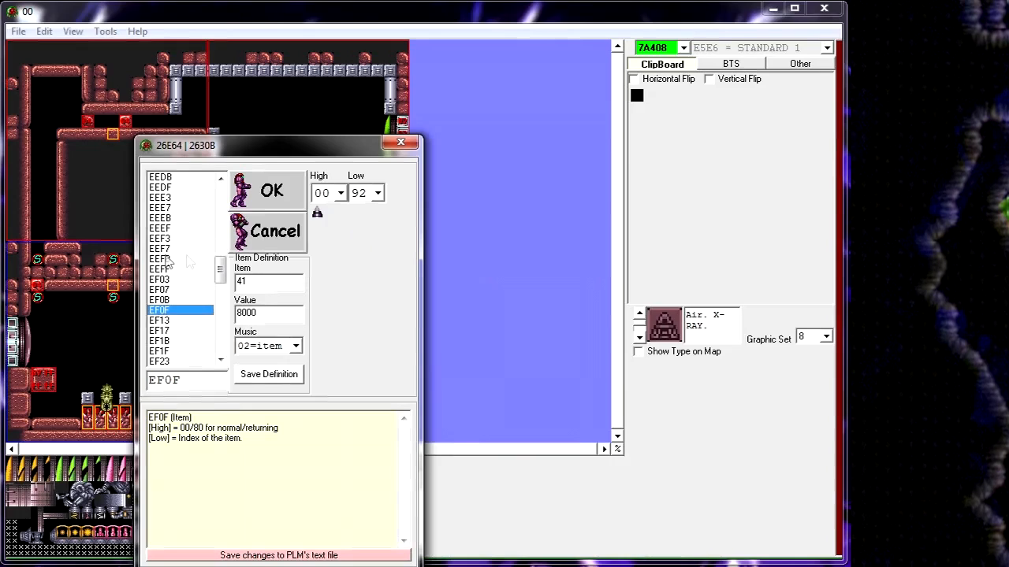
Examine the exposed items EEFB, EEE7 and EEDF, cancel the type settings, and save the room.
click(167, 259)
click(186, 230)
click(195, 218)
click(191, 208)
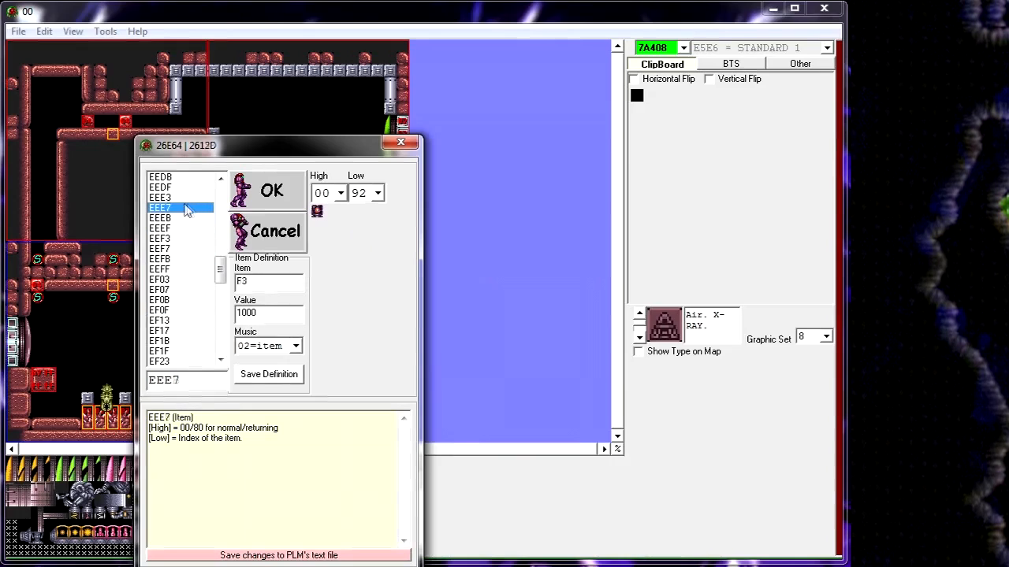
click(185, 189)
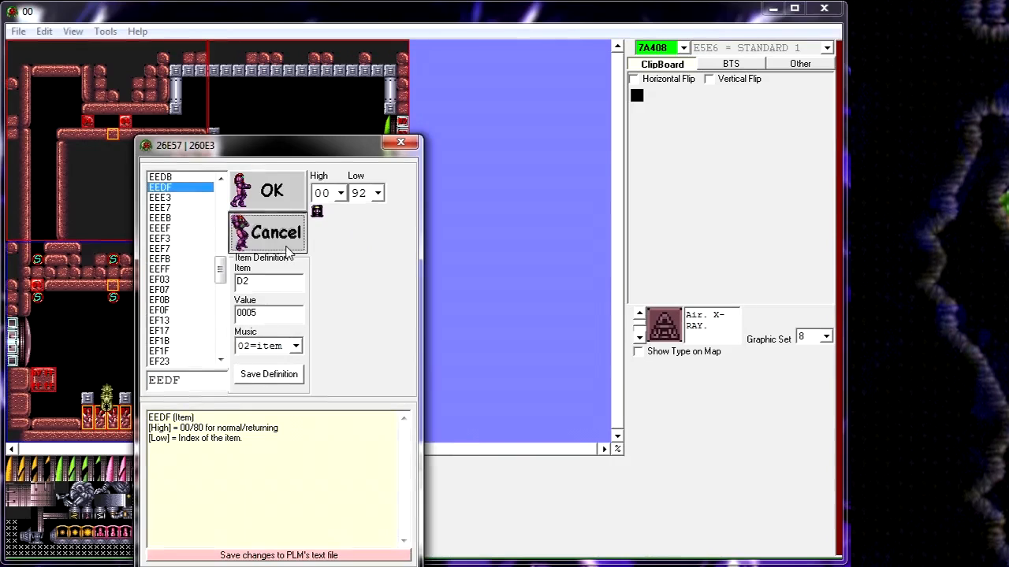
click(268, 231)
click(19, 31)
click(49, 66)
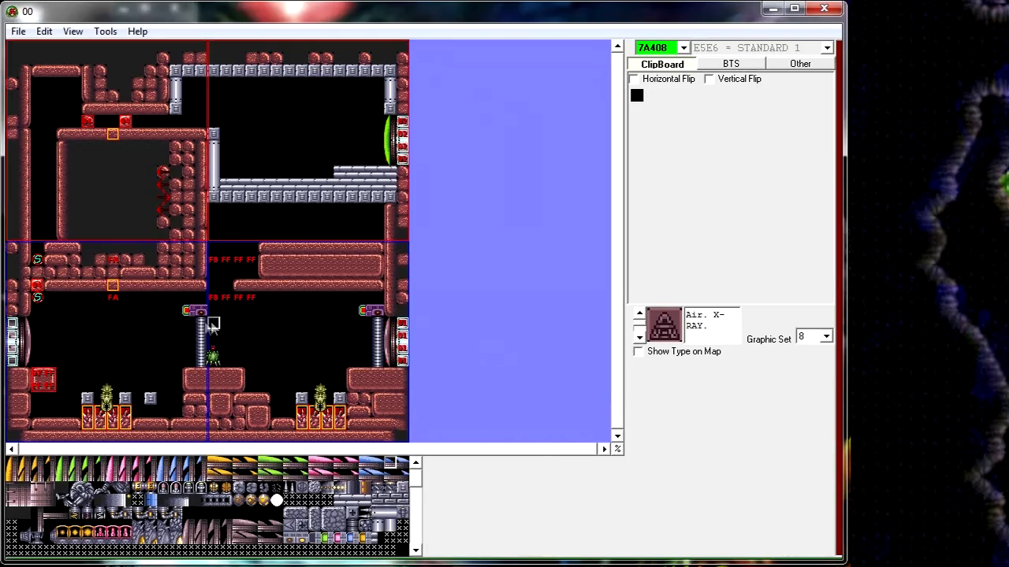
Pull the middle turret's top piece away from its column and examine the type settings of both pieces.
drag(190, 314, 122, 335)
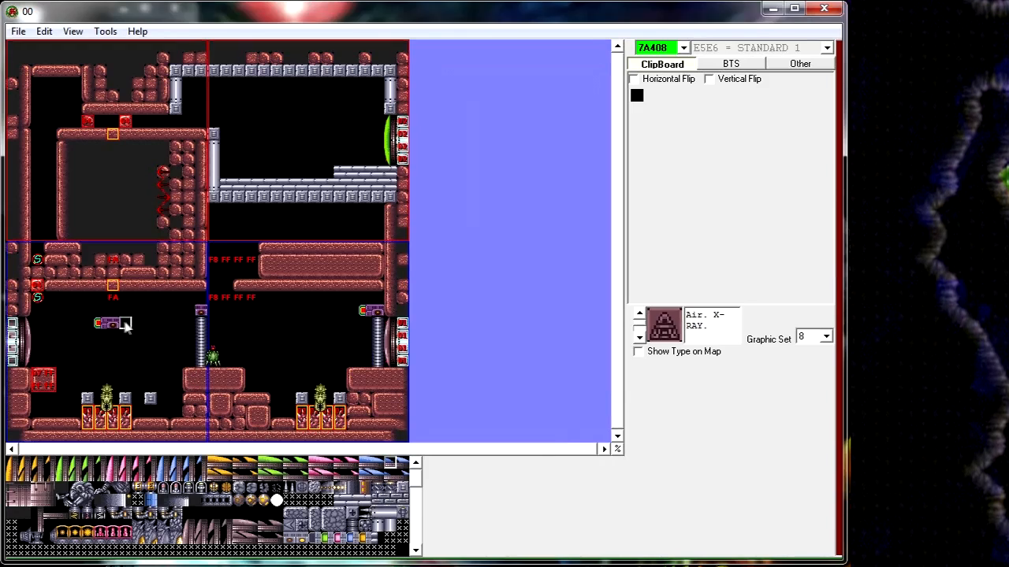
right_click(202, 324)
click(236, 328)
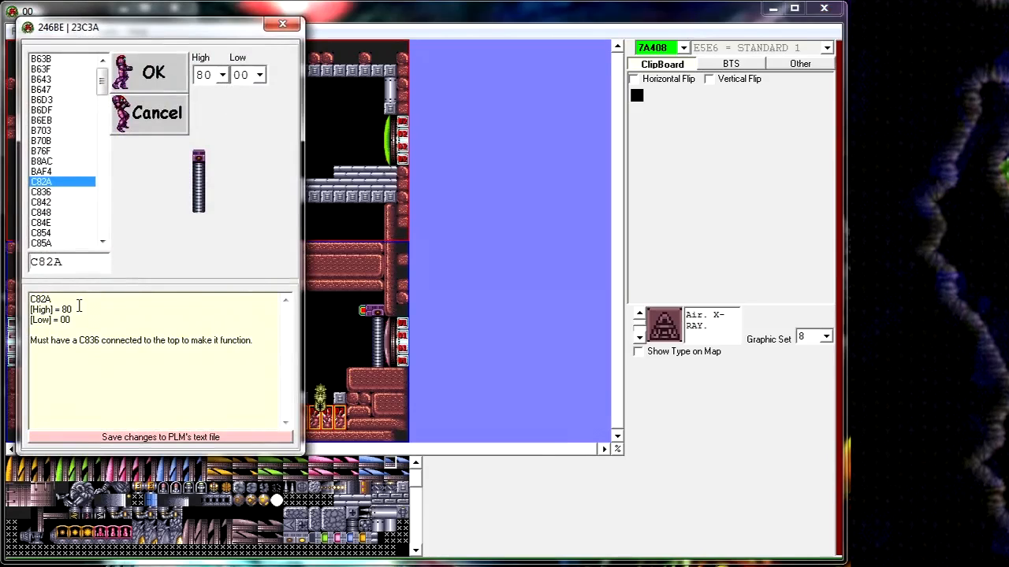
click(171, 120)
right_click(111, 322)
click(145, 334)
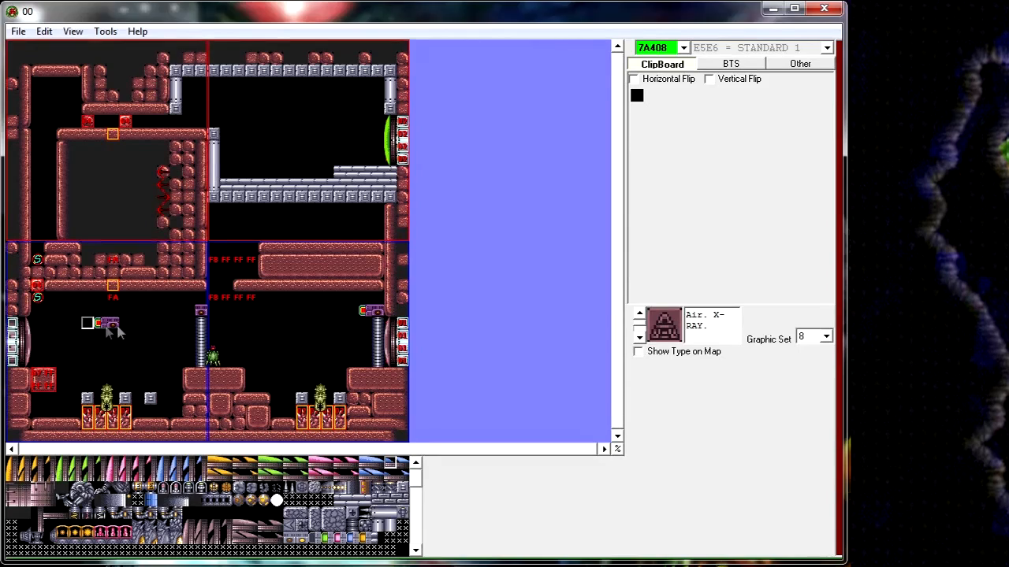
Move the turret's top piece back onto the middle column and save the room.
mouse_move(88, 325)
mouse_down()
mouse_move(197, 325)
mouse_move(216, 312)
mouse_up()
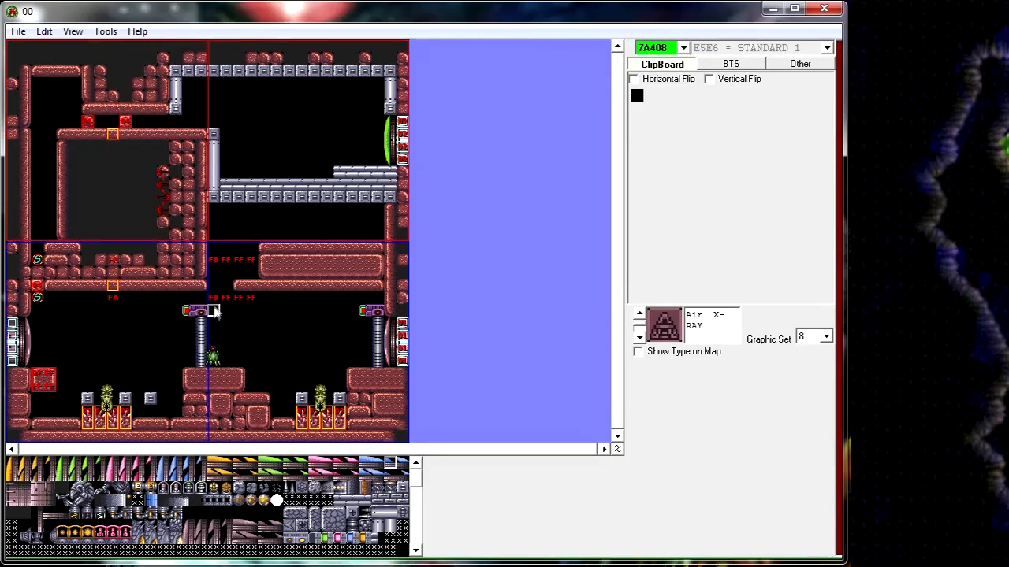
click(18, 30)
click(61, 73)
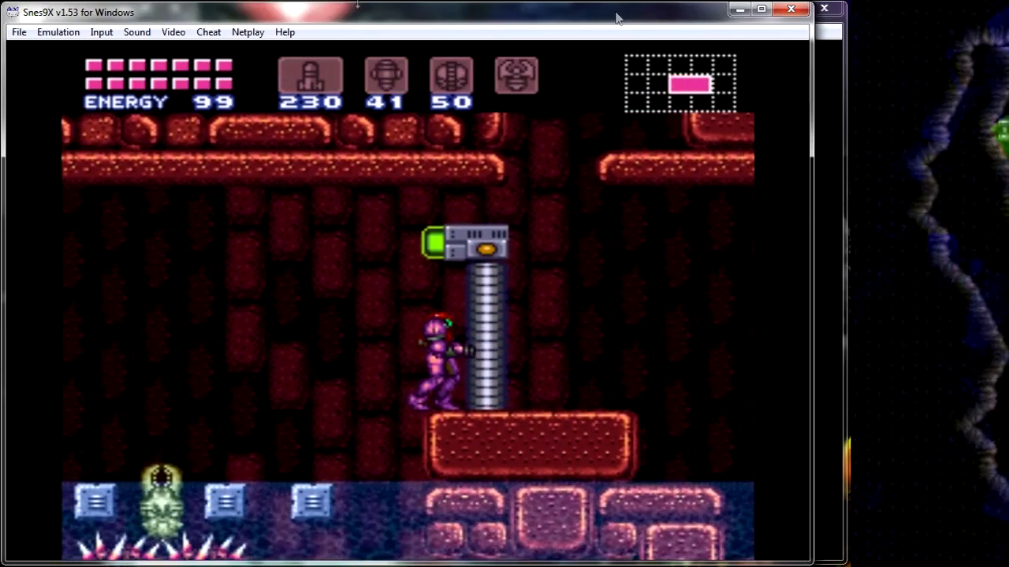
Close the Snes9X emulator, return to the level editor, and save the room again.
click(790, 9)
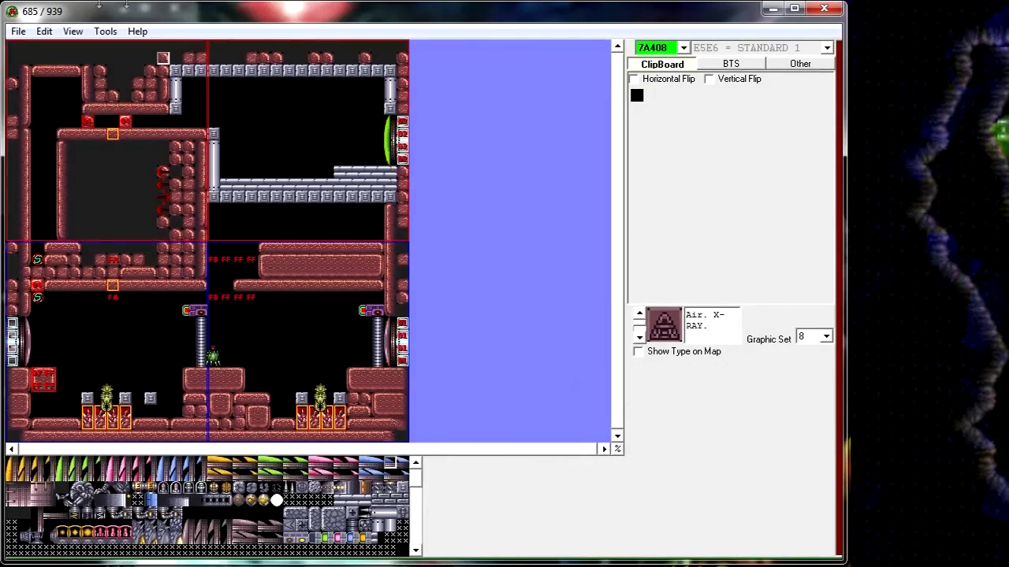
click(21, 32)
click(59, 69)
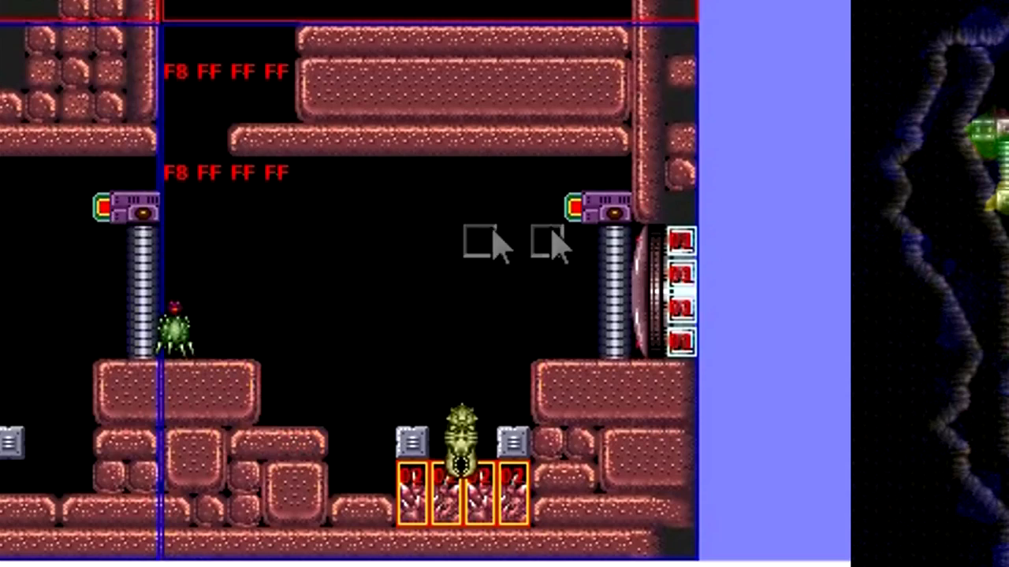
Check the index shown for the turret next to the lower-right door.
mouse_move(581, 215)
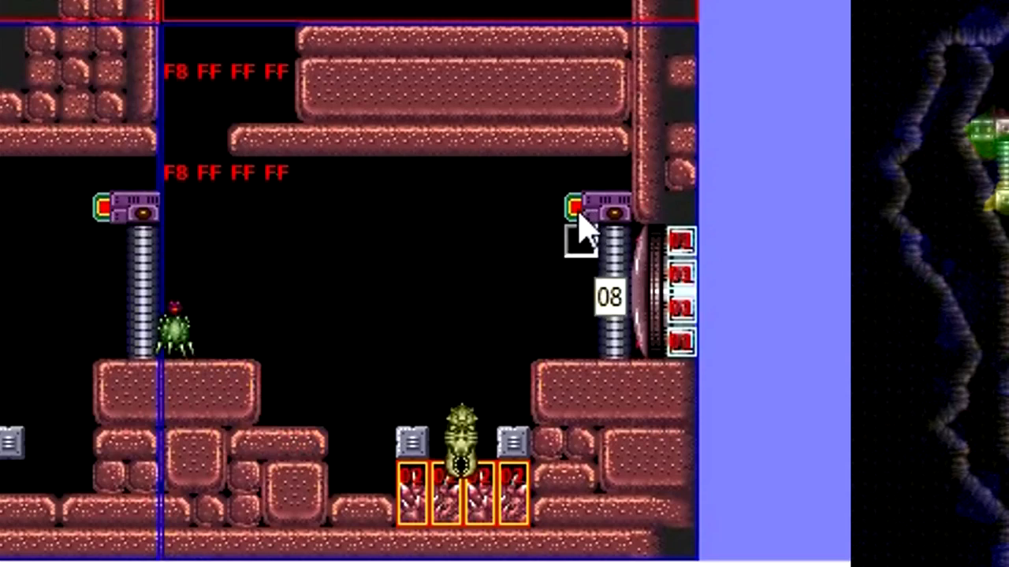
mouse_move(611, 253)
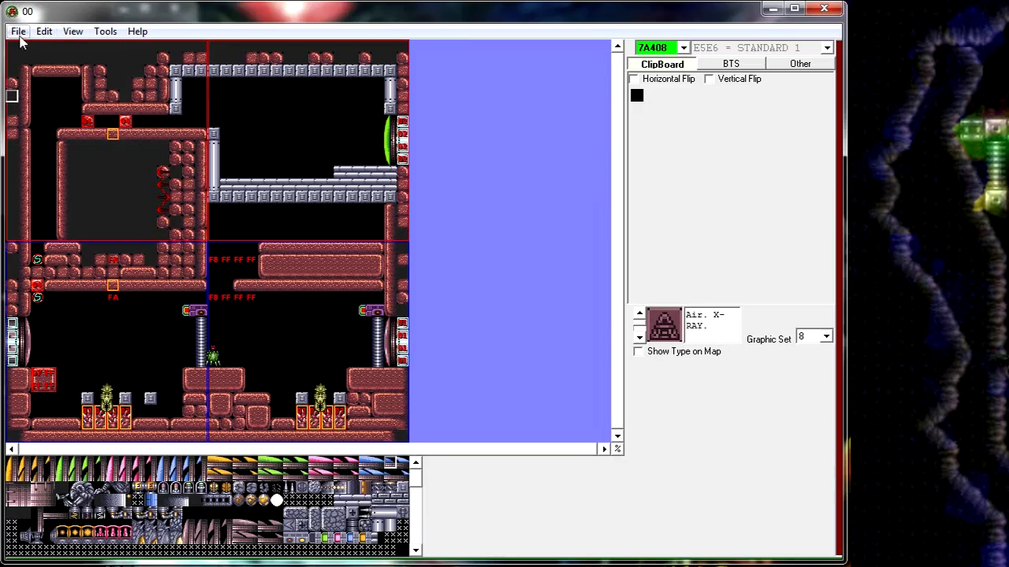
Save the room and set the middle turret gate's low type value to 02 for blue right.
click(18, 32)
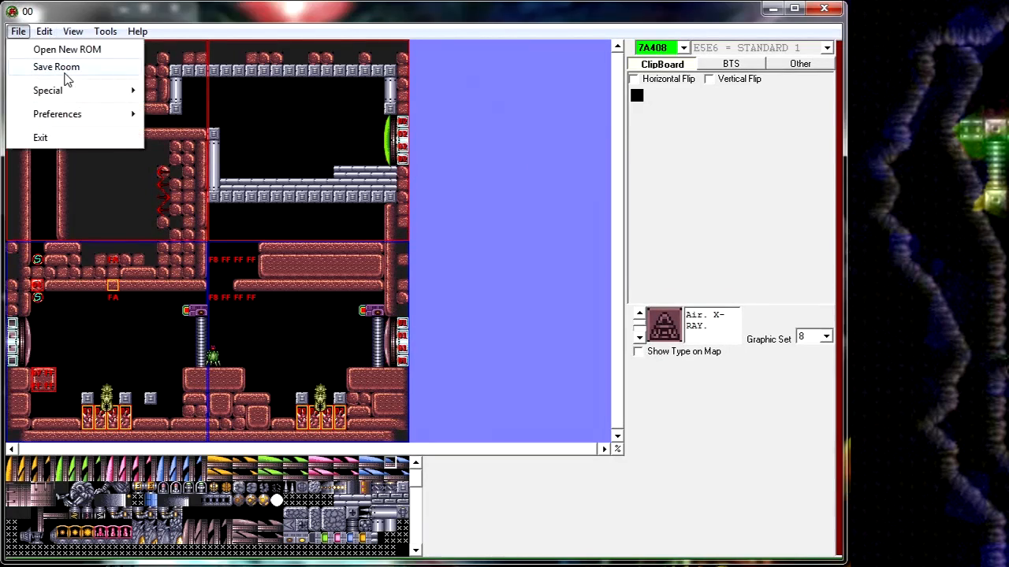
click(59, 67)
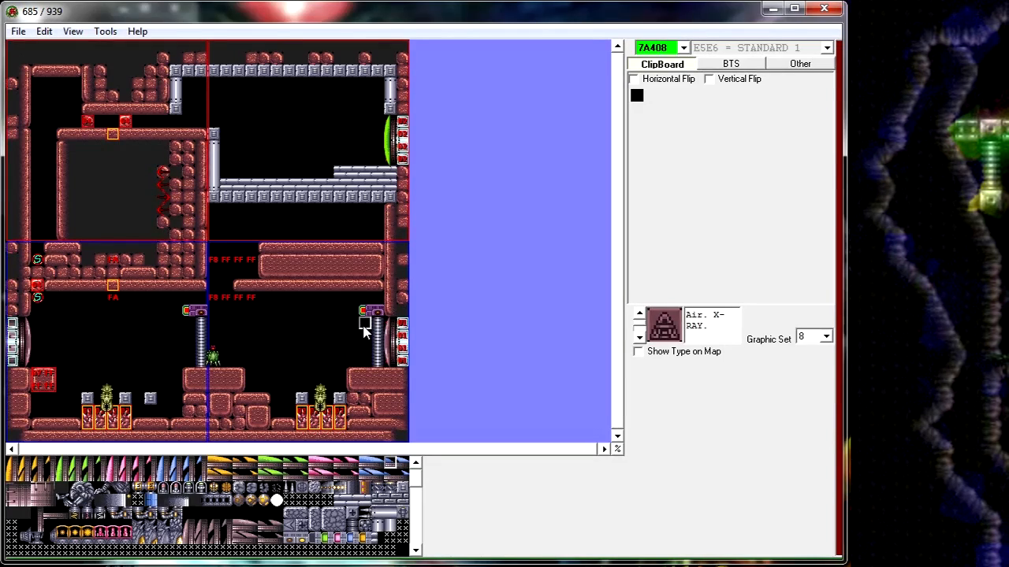
right_click(189, 313)
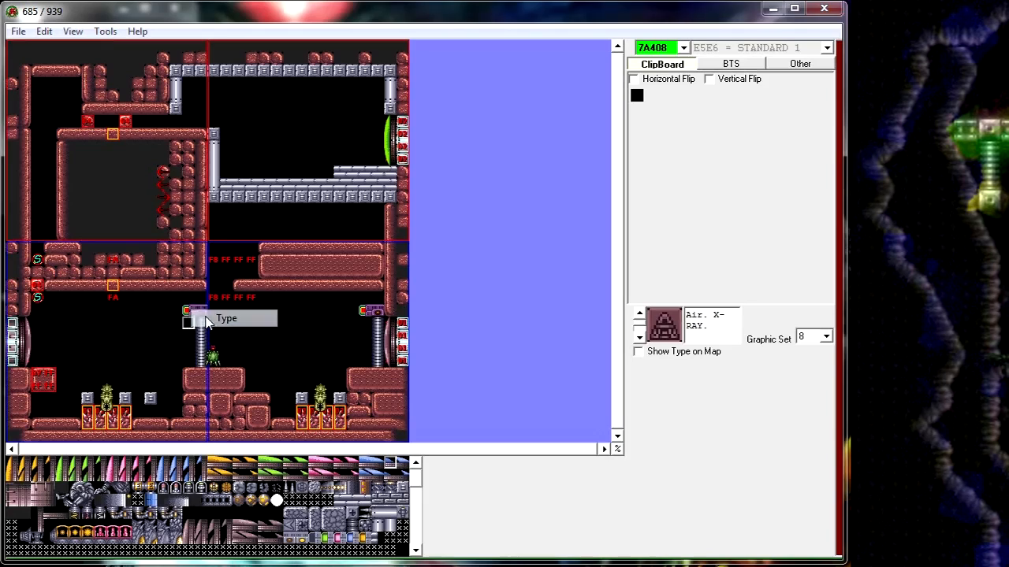
click(225, 318)
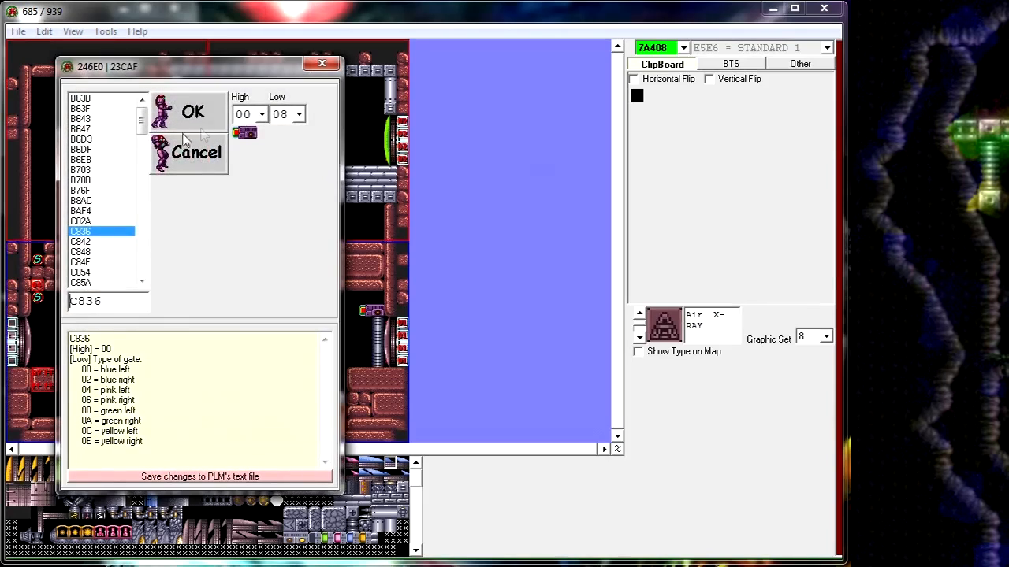
click(299, 115)
scroll(302, 139, up, 3)
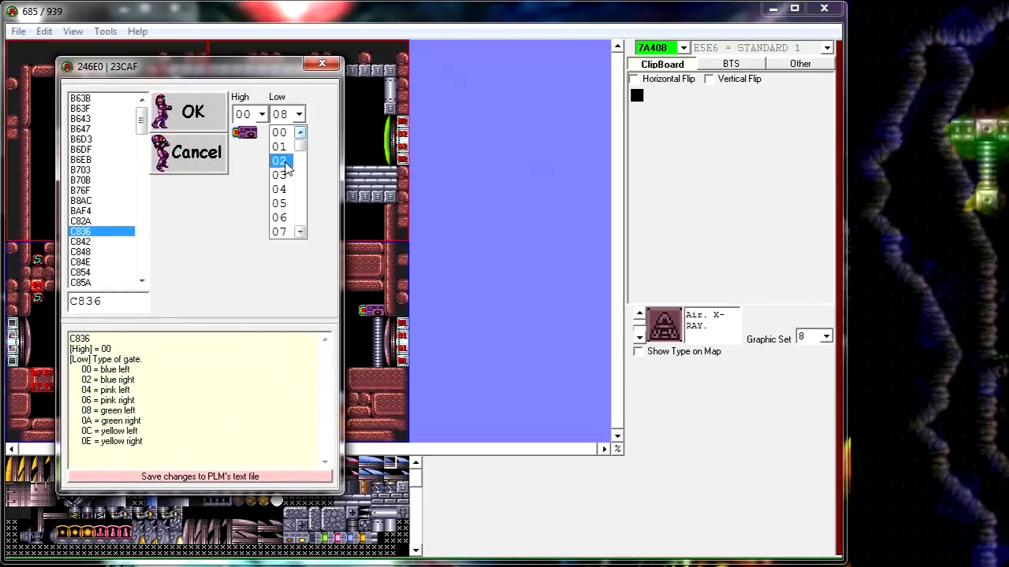
click(284, 162)
click(190, 113)
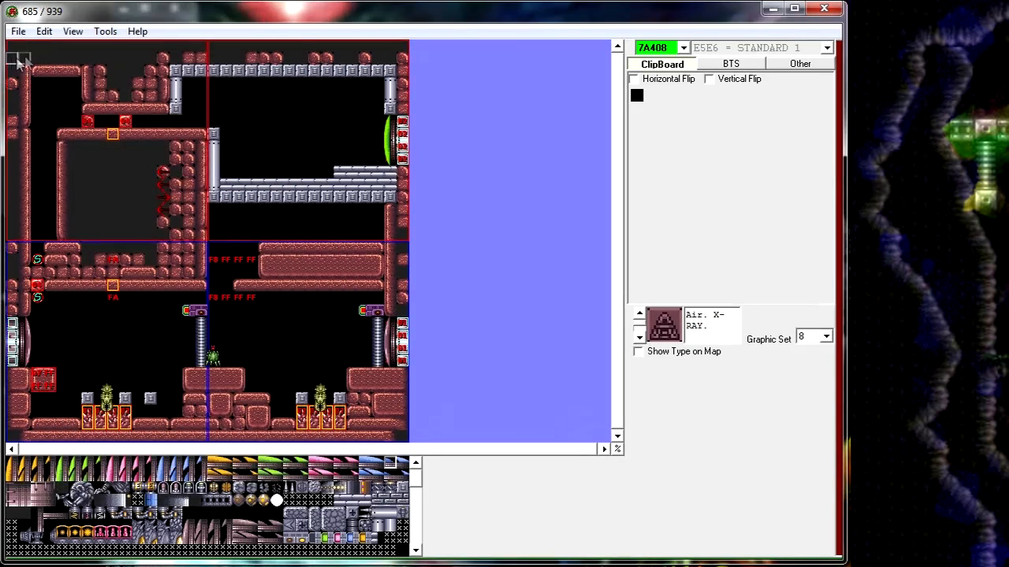
Save the room again, launch it in Snes9X, and fire from the left door toward the middle gate.
click(18, 31)
click(39, 69)
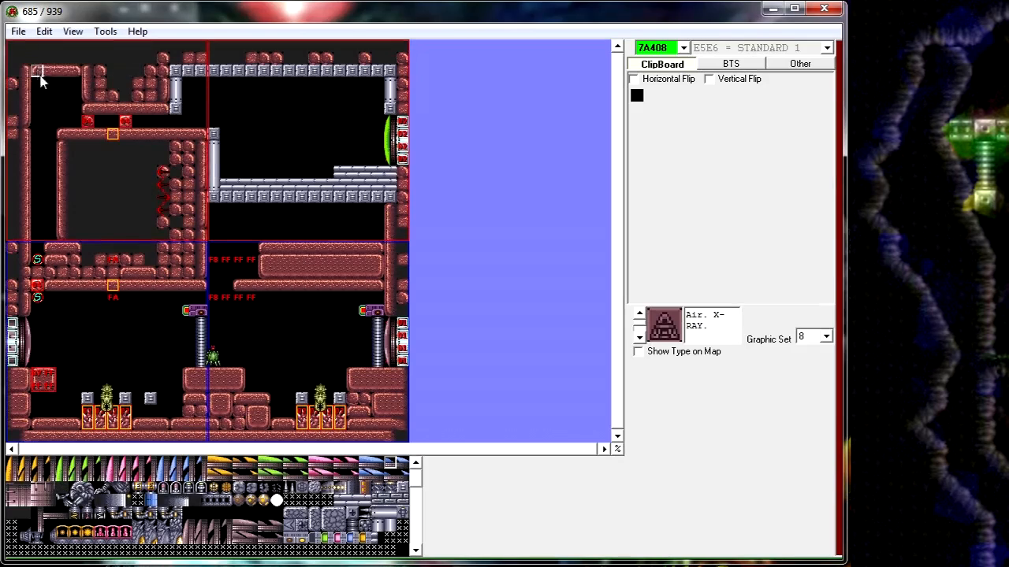
middle_click(45, 356)
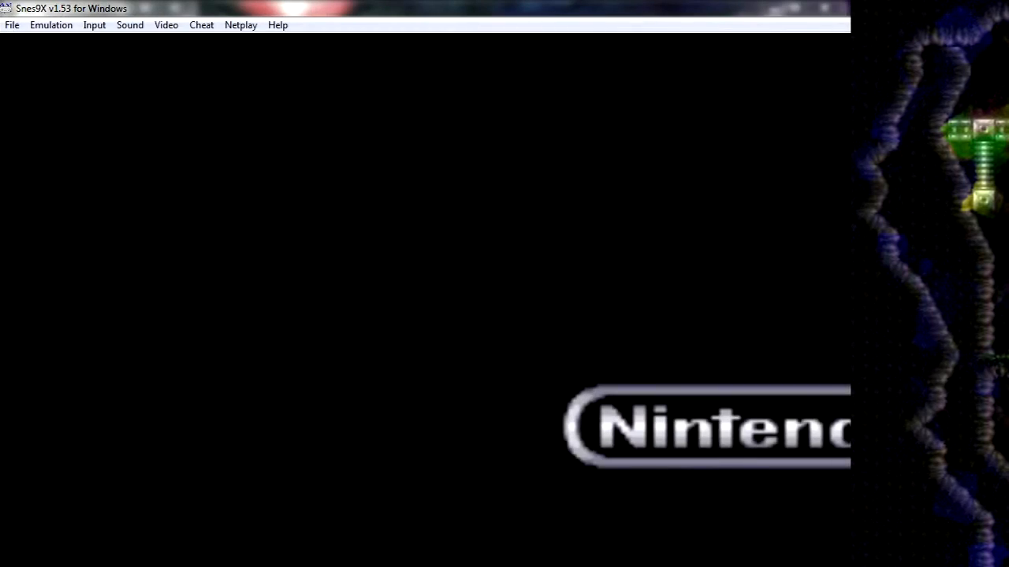
key(Tab)
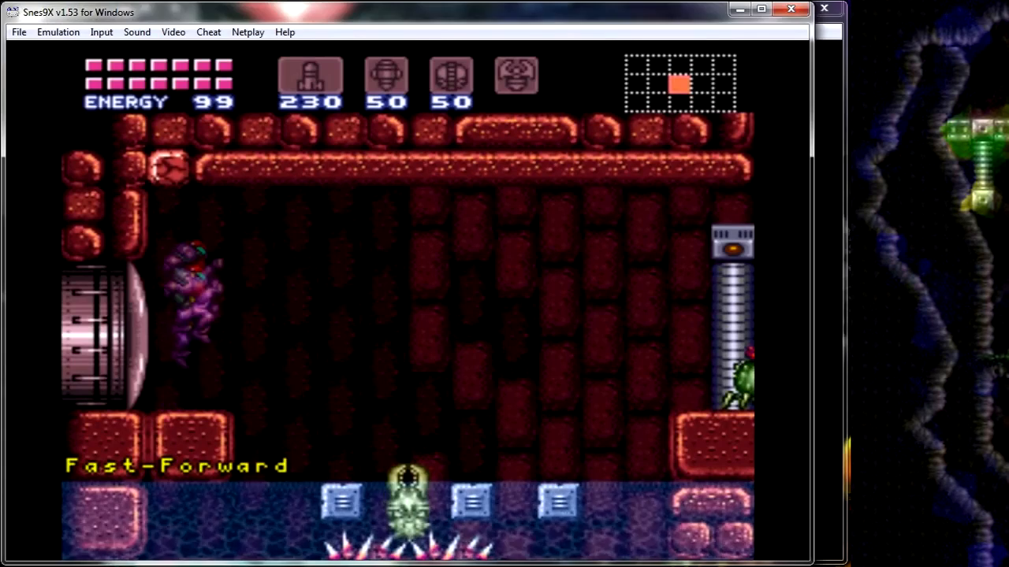
key(v)
key(d)
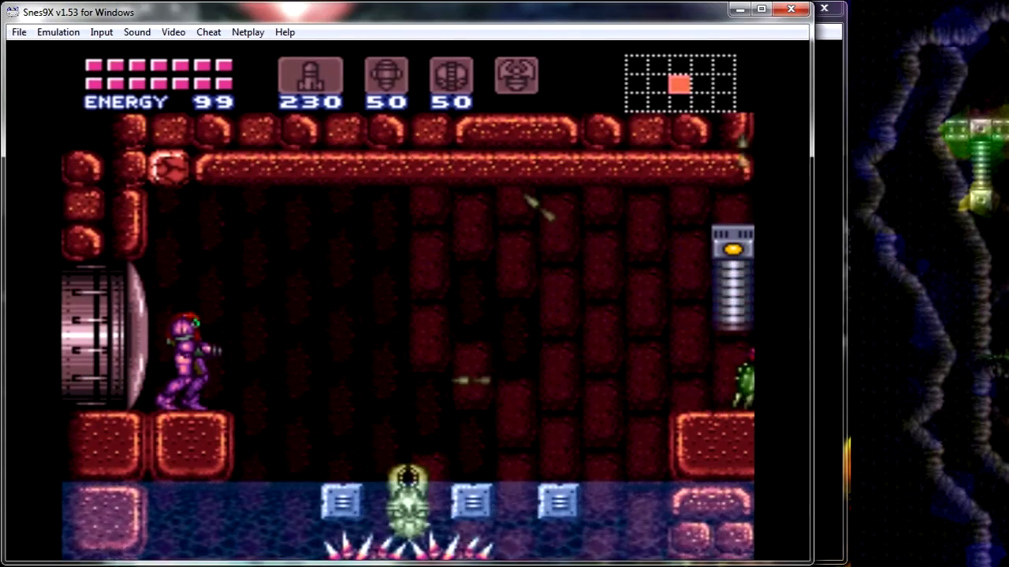
Take Samus past the middle gate, test it from its right side, and continue to the gate beside the right door.
key(Right)
key(v)
key(Right)
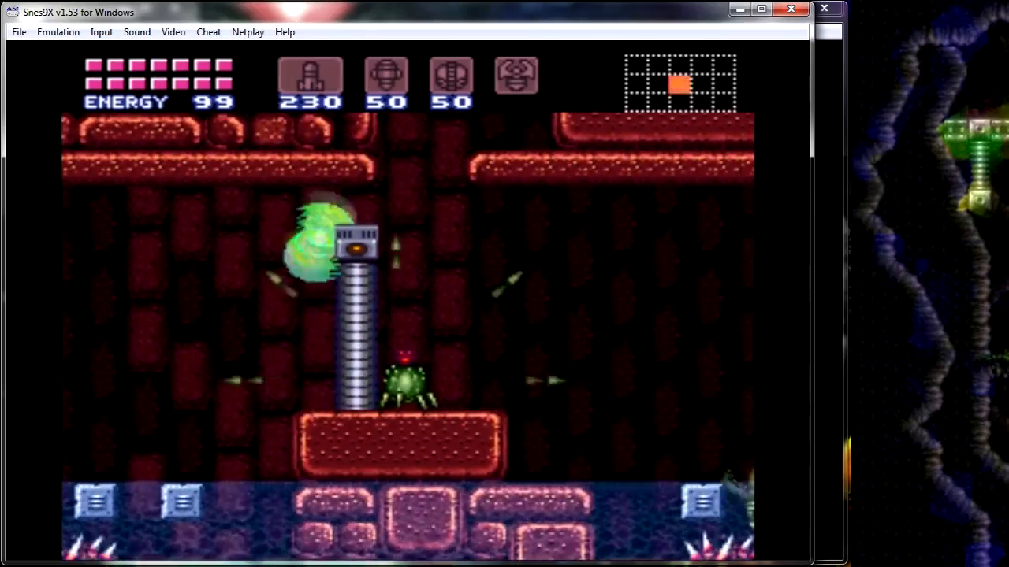
key(v)
key(Right)
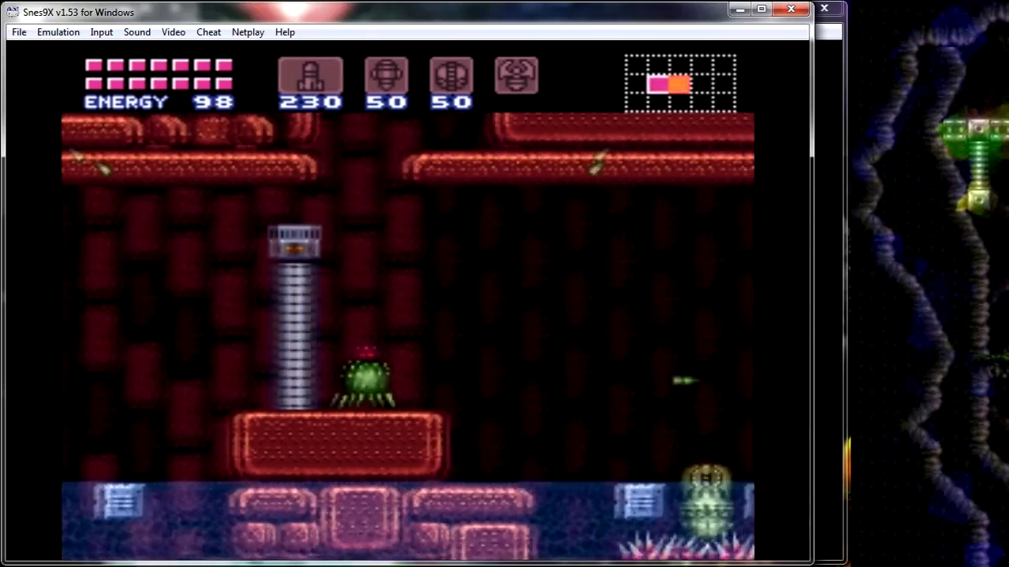
key(Left)
key(v)
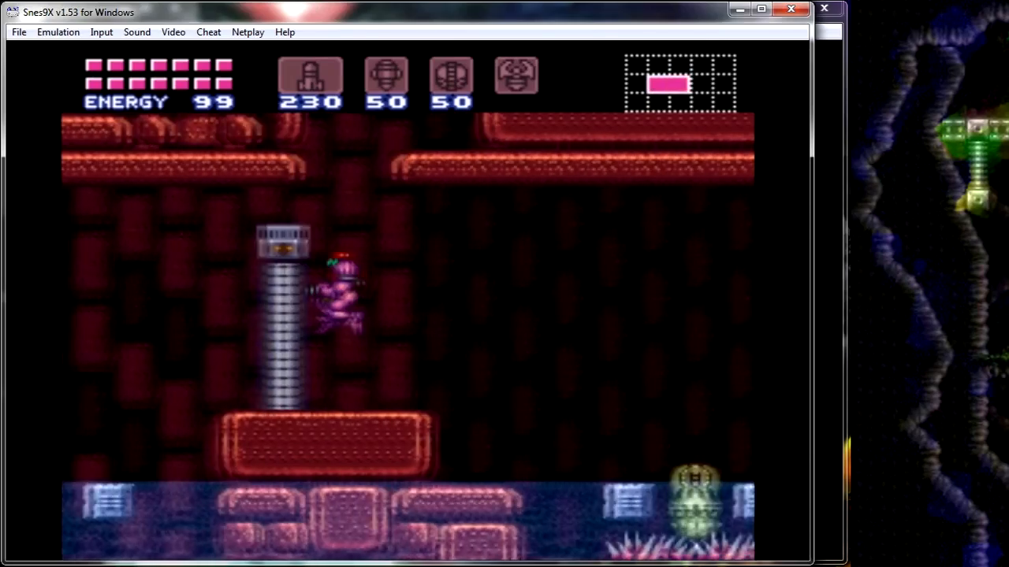
key(Right)
key(v)
key(Left)
key(v)
key(Right)
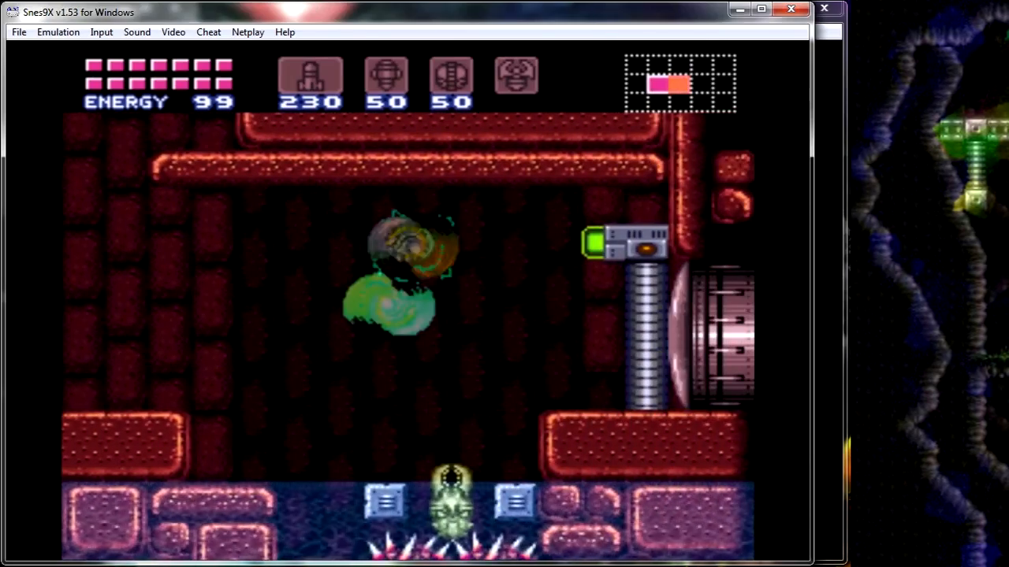
Run and jump back and forth between the middle gate and the right-door gate to test how they react to shots.
key(d)
key(s)
key(Left)
key(v)
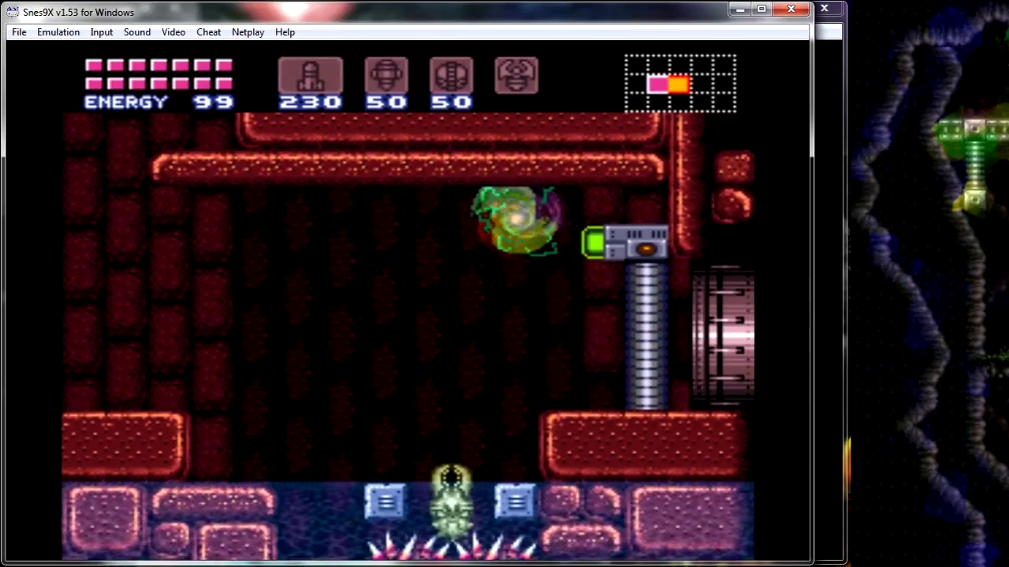
key(Right)
key(v)
key(Left)
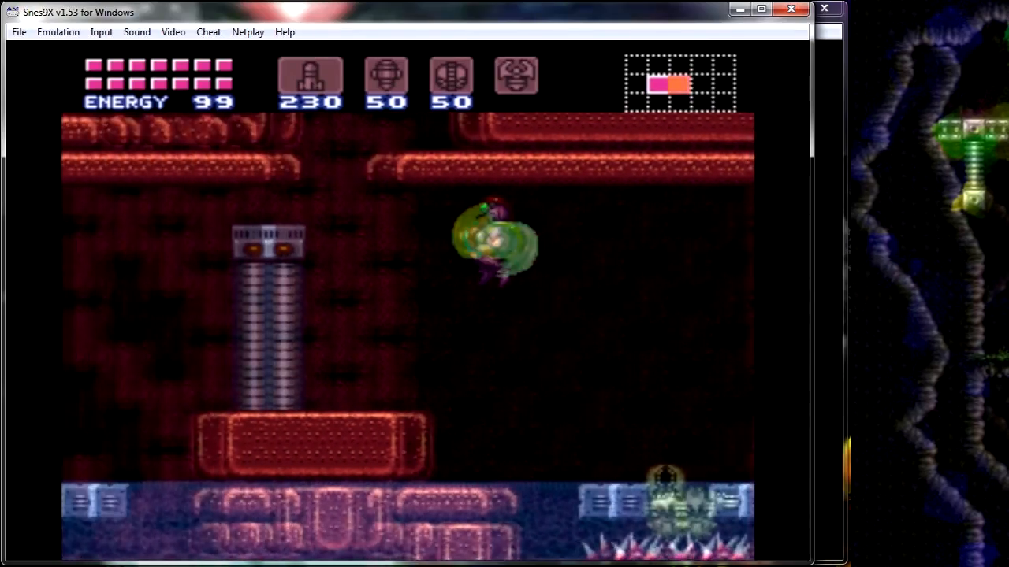
key(Right)
key(v)
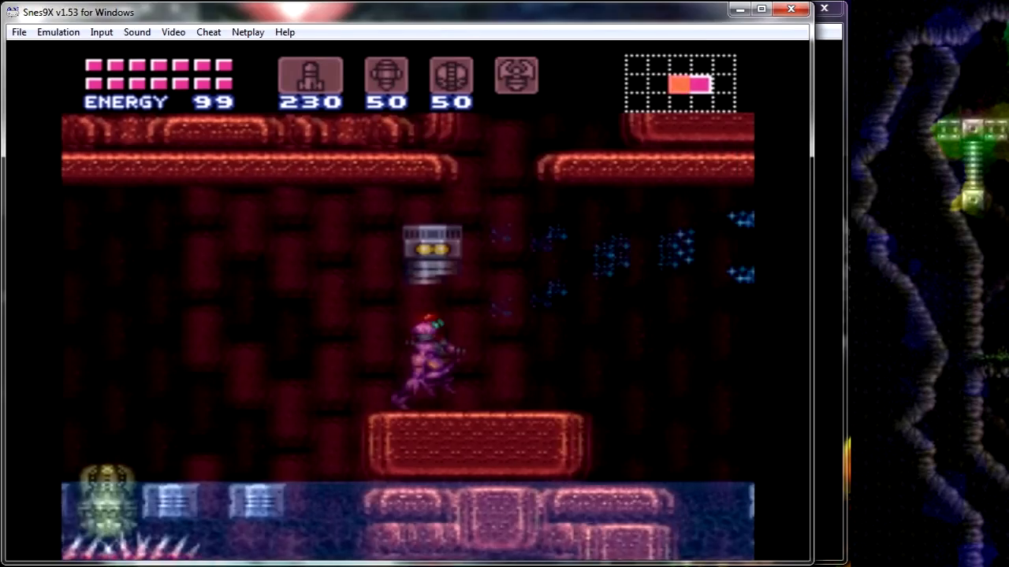
key(Left)
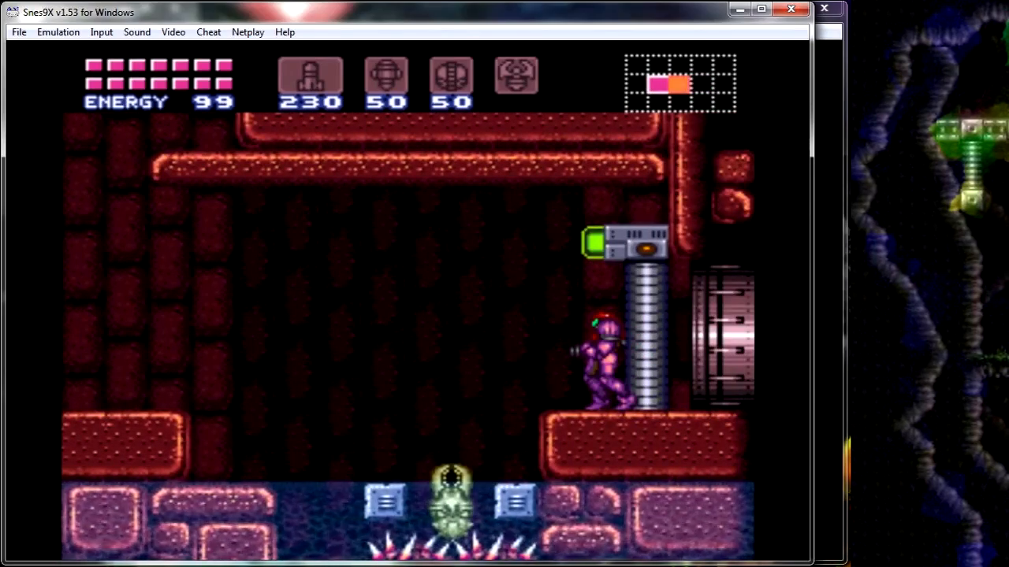
Shoot and jump at the gate beside the right door, and return to the right side of the middle gate.
key(Right)
key(s)
key(v)
key(d)
key(v)
key(d)
key(v)
key(Left)
key(v)
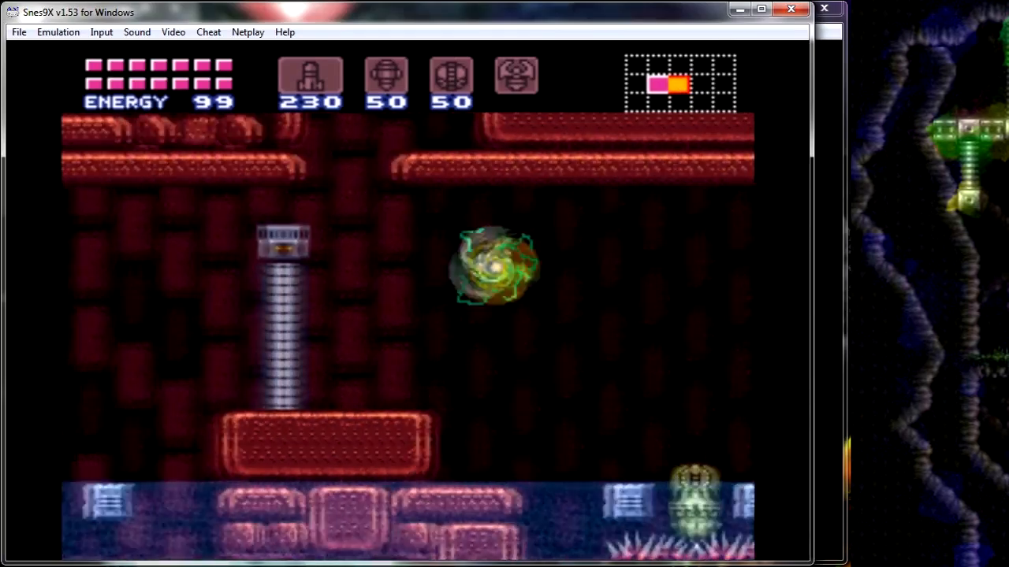
Close the Snes9X emulator and return to the level editor.
key(alt+F4)
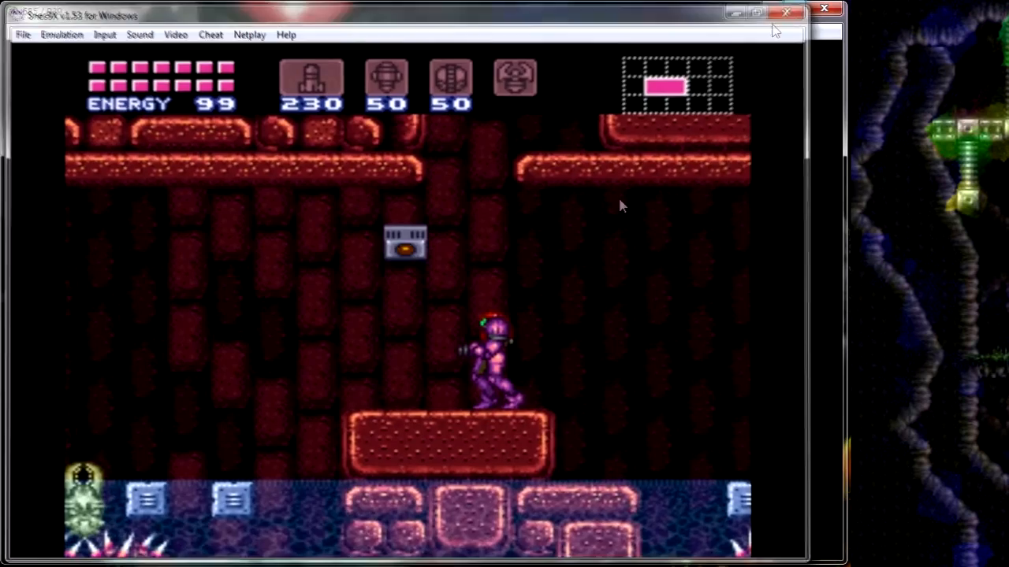
click(638, 297)
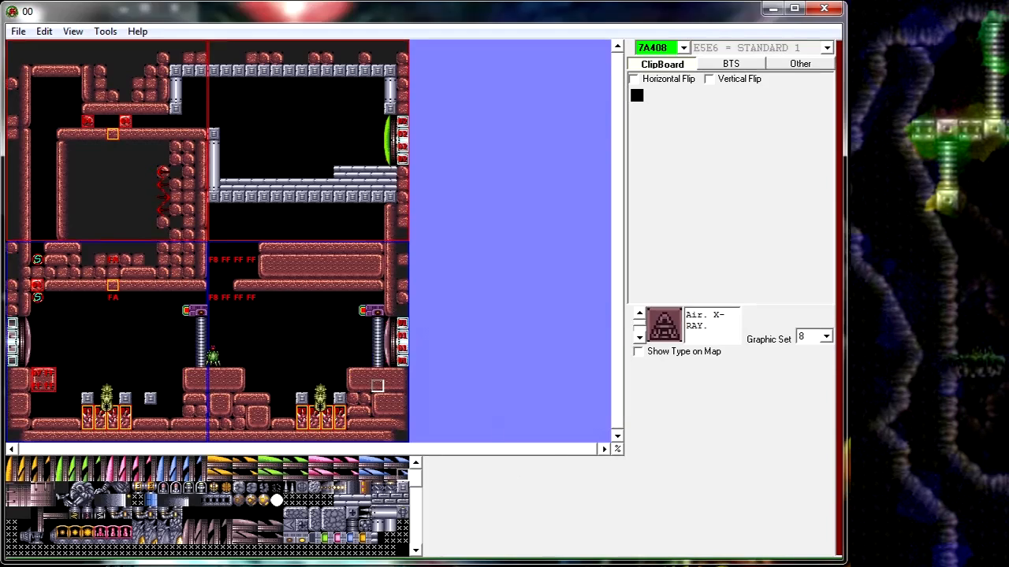
key(alt+Tab)
click(723, 160)
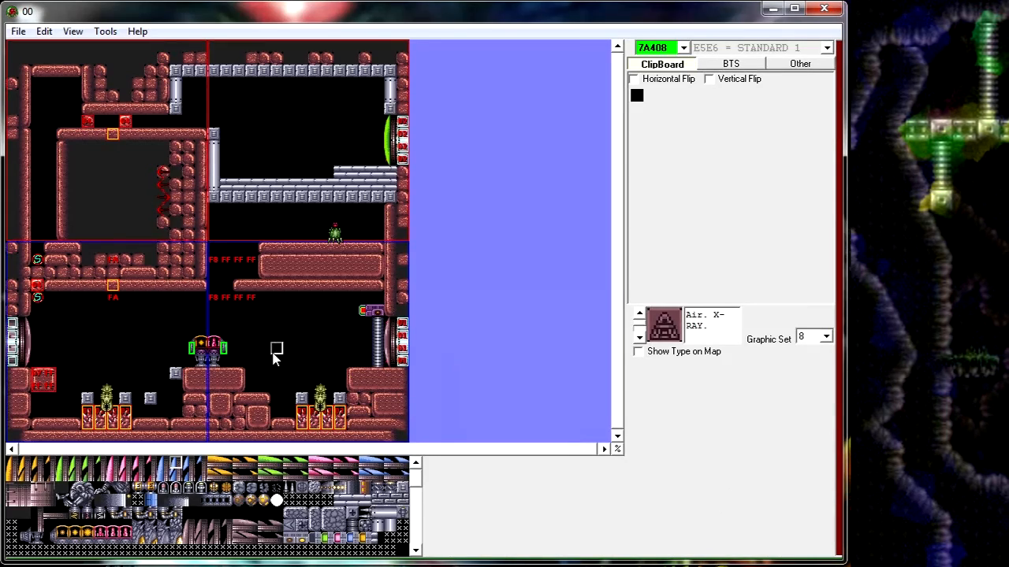
Examine the type settings of the red recharge station on the middle platform and leave them unchanged.
right_click(223, 353)
click(251, 356)
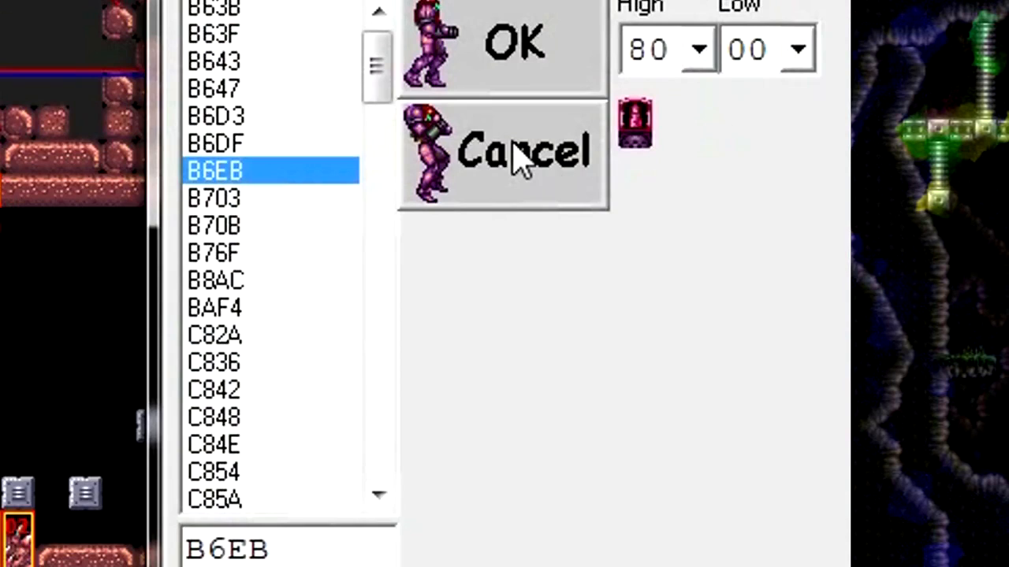
click(517, 156)
Pull the red recharge station off its base to the right and the yellow one to the left.
drag(260, 374, 394, 346)
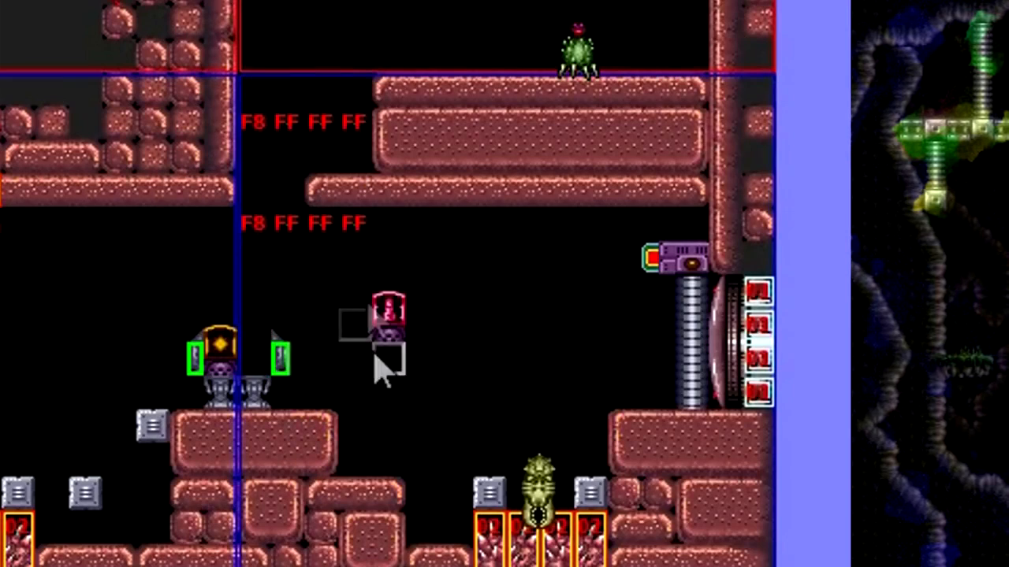
drag(229, 383, 127, 350)
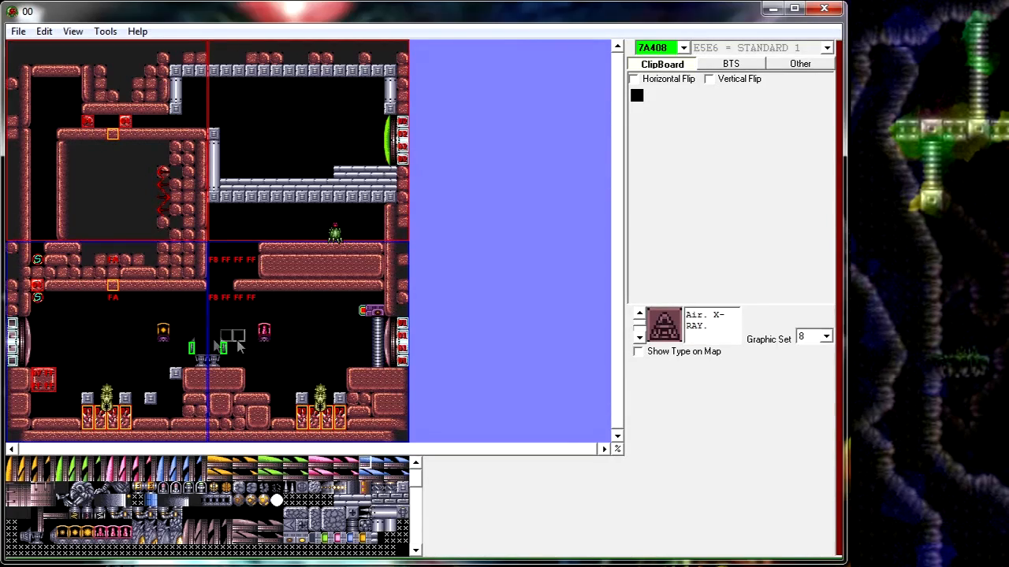
right_click(190, 349)
right_click(186, 325)
Arrange the red station in the ledge above and the yellow one on the middle platform, and save the room.
drag(162, 331, 310, 273)
click(18, 30)
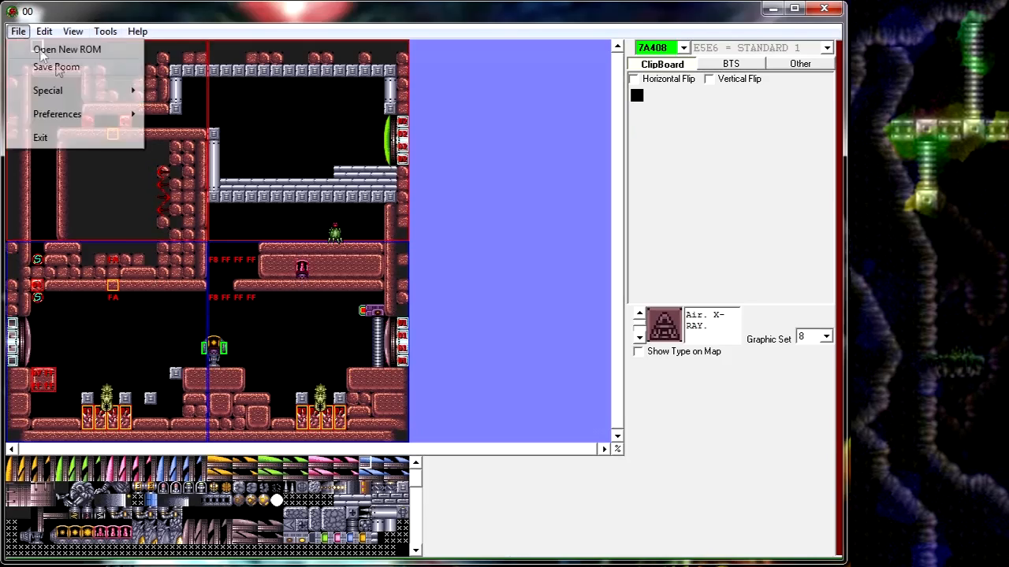
click(56, 63)
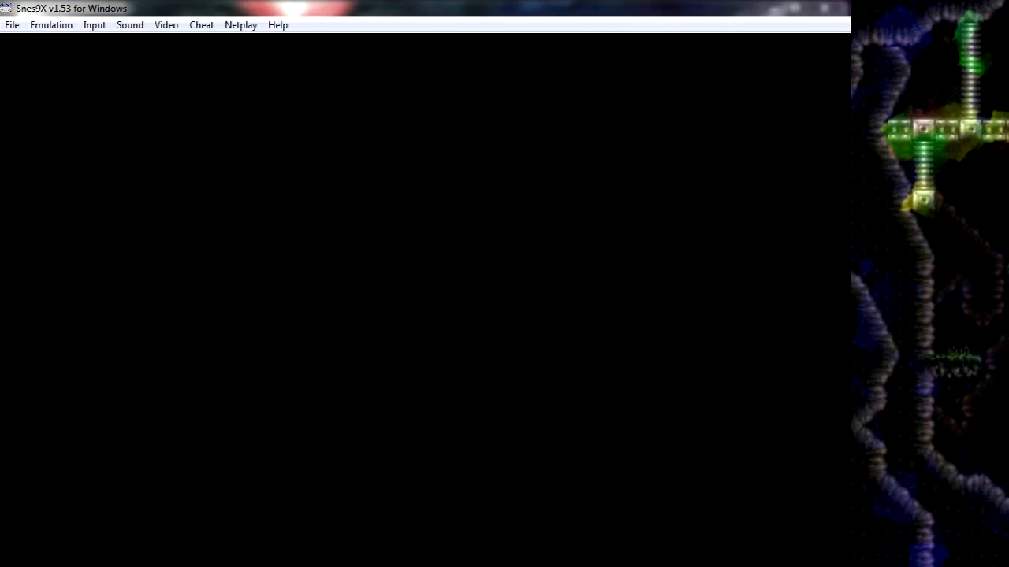
Run Samus to the yellow recharge station in Snes9X, take damage beyond it, and return to its right side.
key(Right)
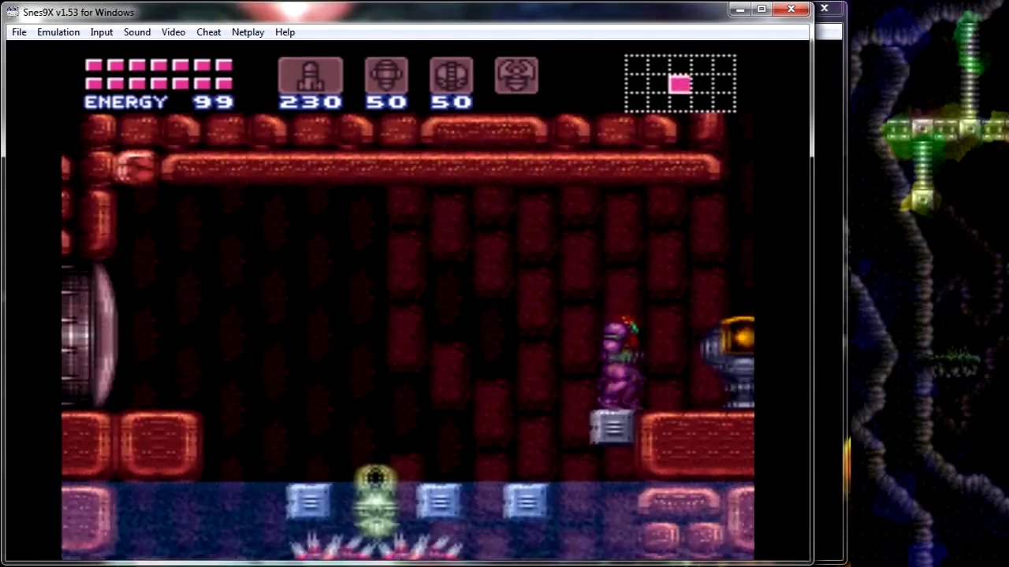
key(v)
key(Right)
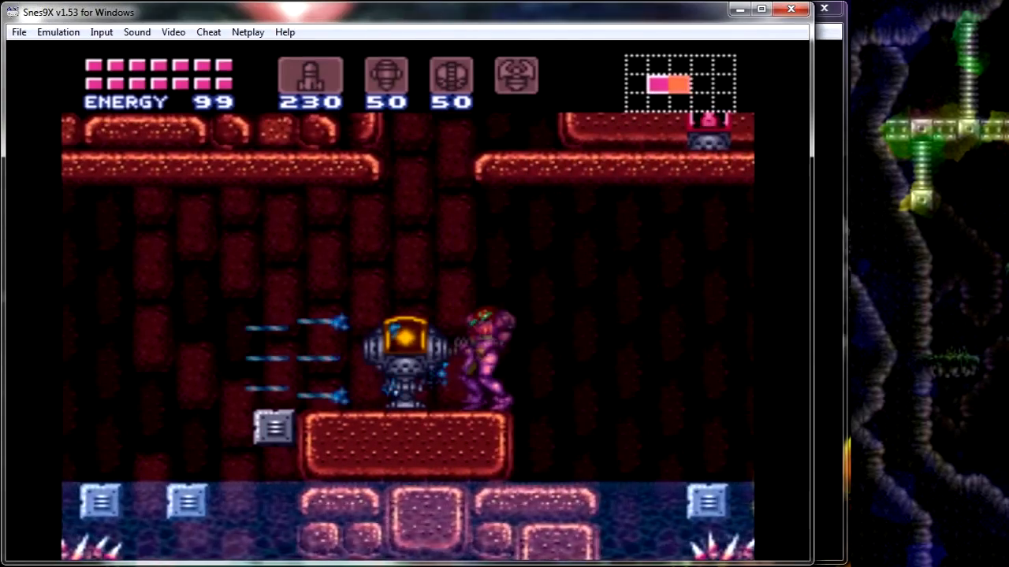
key(Right)
key(Left)
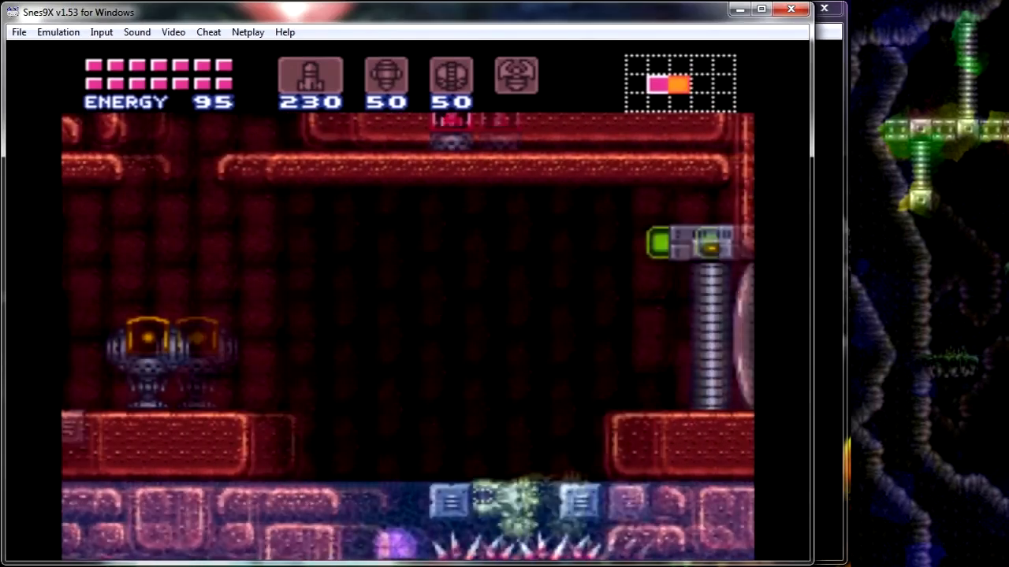
key(v)
key(Left)
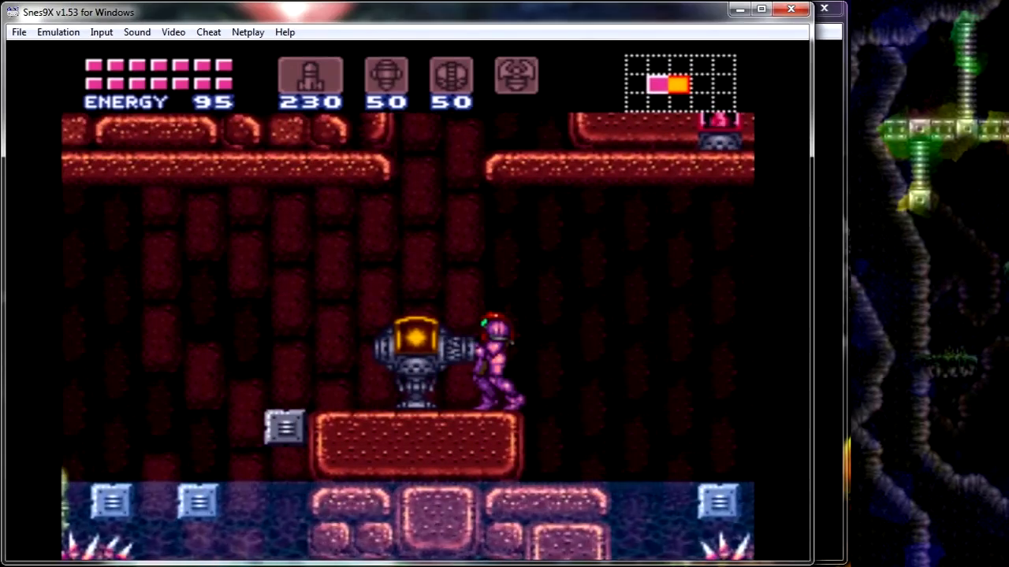
Use the yellow recharge station from its right side and fire toward the red station in the ledge above.
key(Right)
key(s)
key(d)
key(v)
key(d)
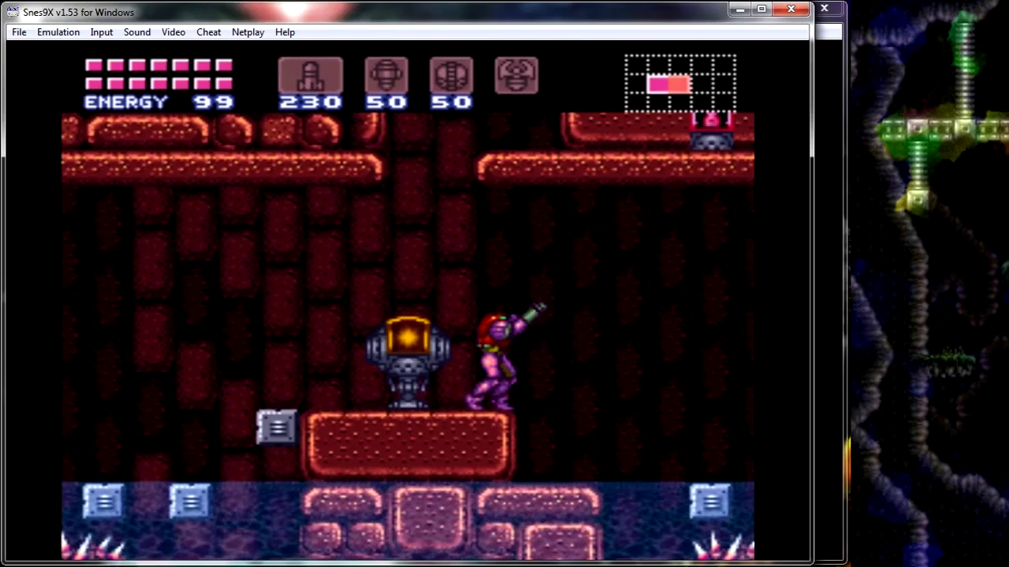
key(d)
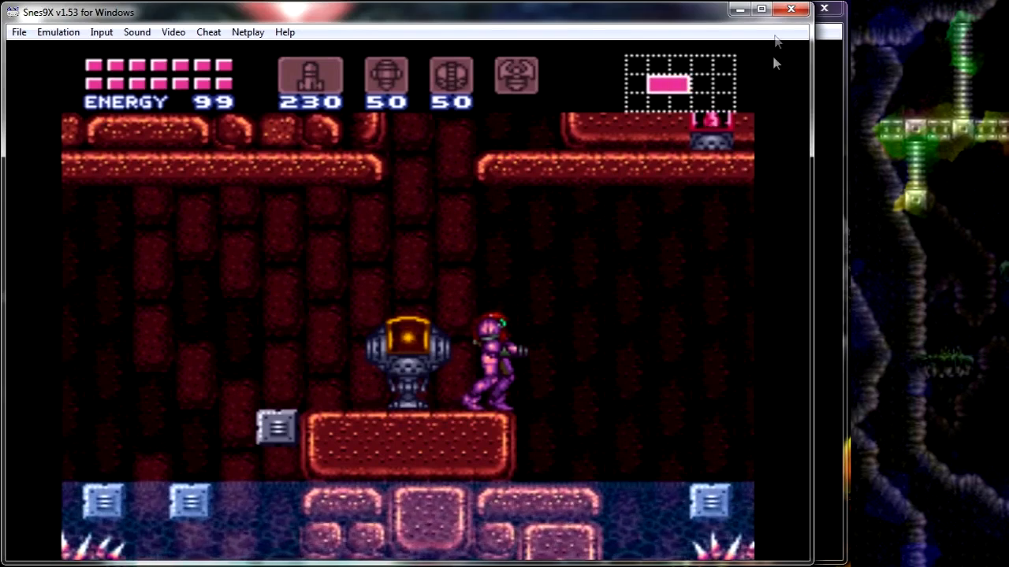
Close the Snes9X emulator and examine the type settings of the Chozo statue on the middle platform.
click(790, 10)
click(737, 304)
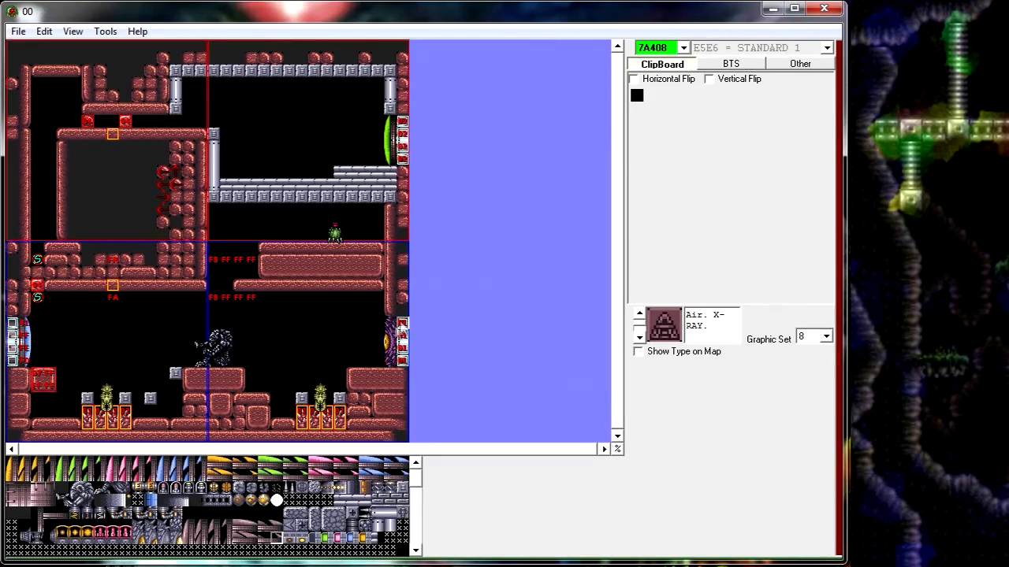
right_click(221, 357)
click(254, 364)
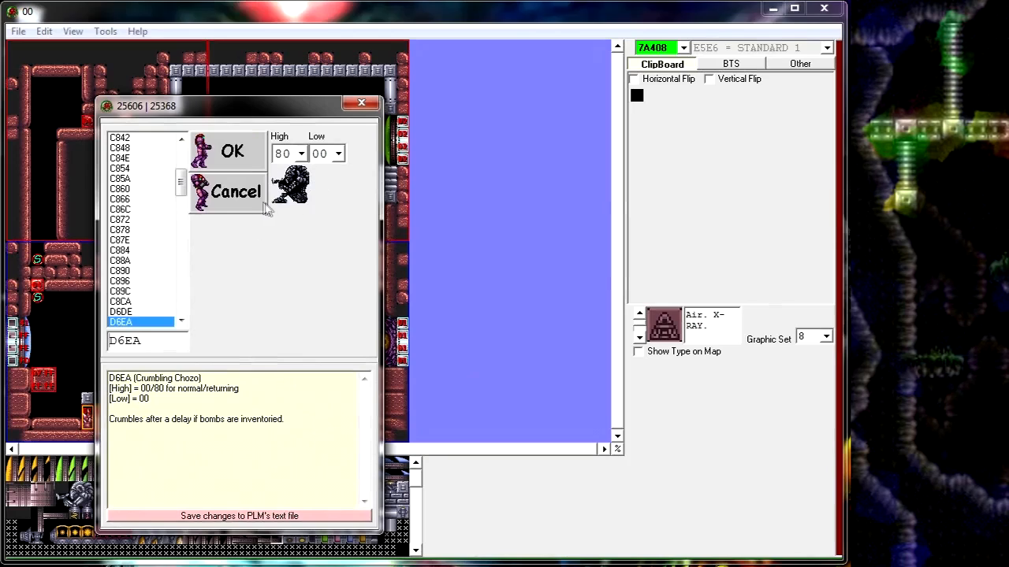
Close the Chozo statue's type settings and examine those of the eye door piece on the lower-right door.
click(226, 202)
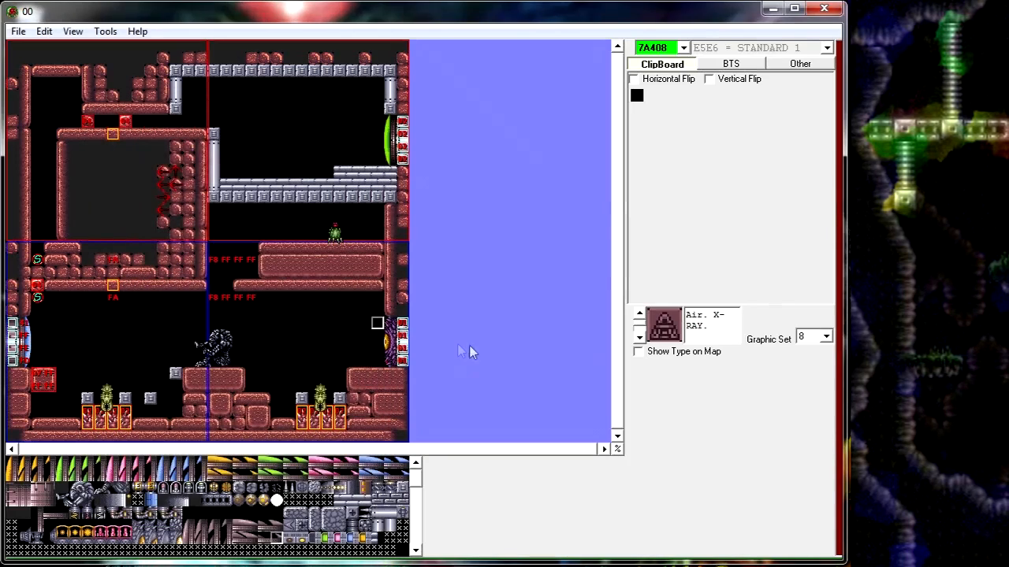
right_click(394, 335)
click(412, 354)
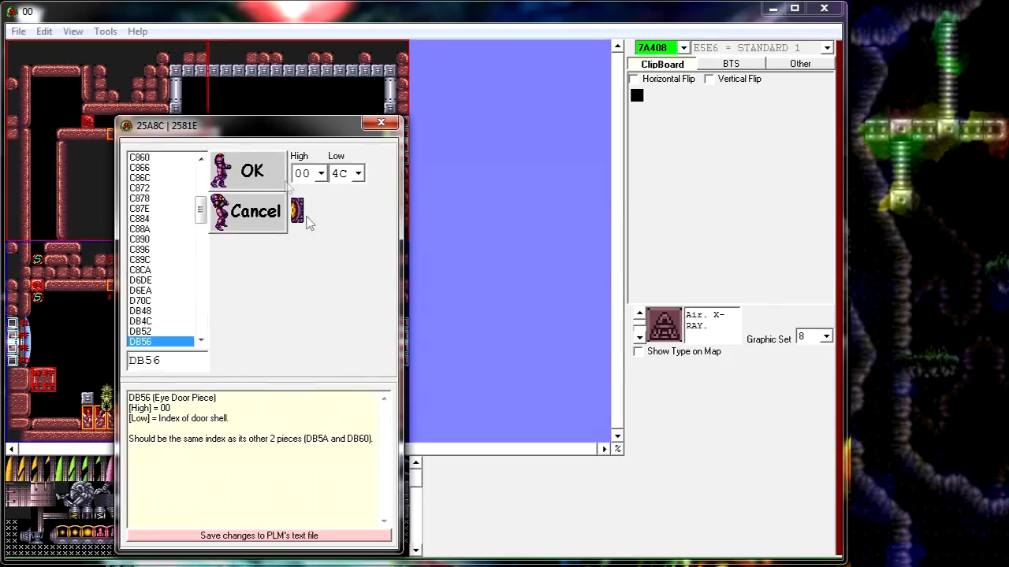
click(256, 212)
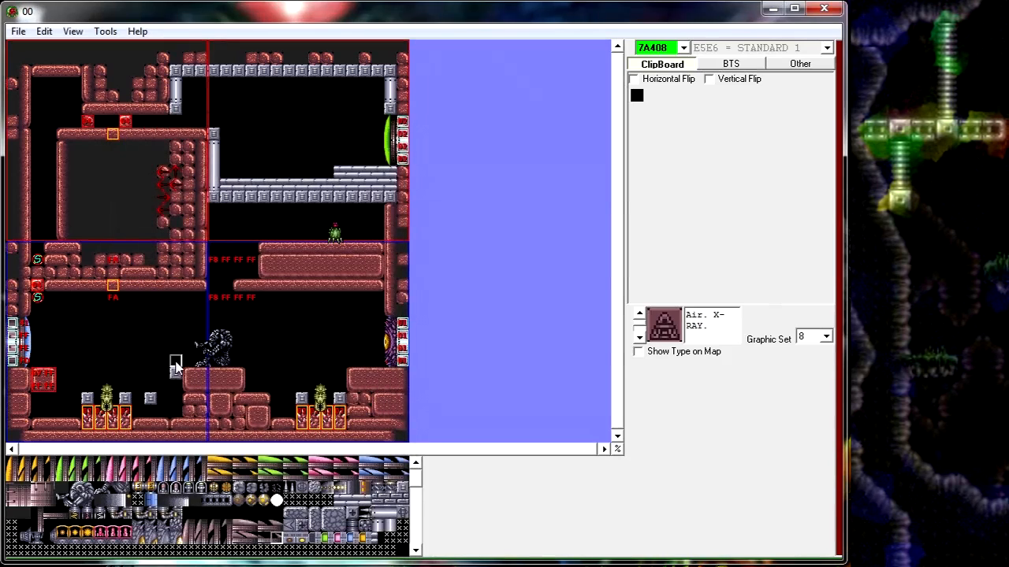
Start a Snes9X test beside the Chozo statue and jump Samus onto it and across to the platform's right end.
middle_click(176, 363)
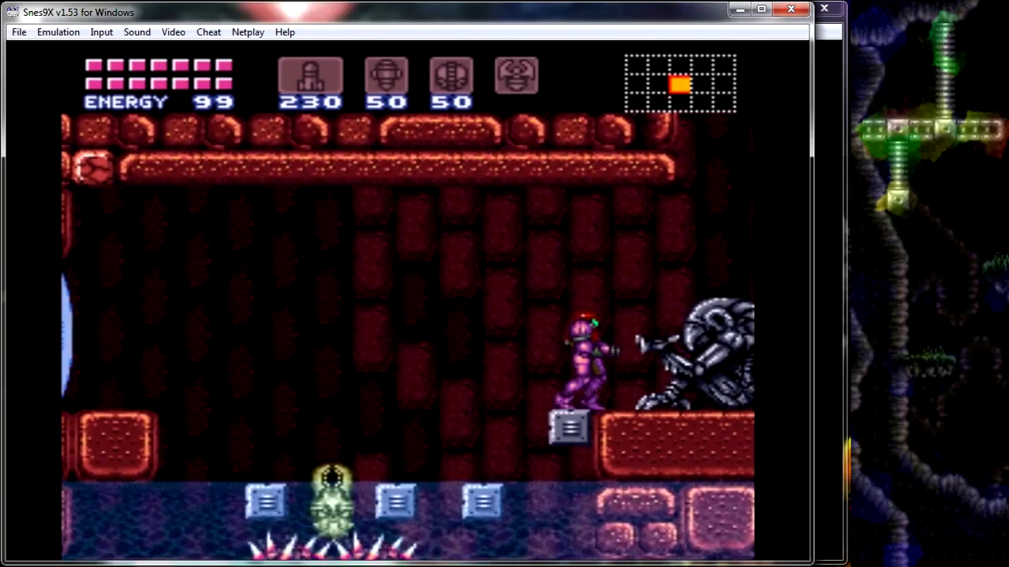
key(Right)
key(v)
key(Right)
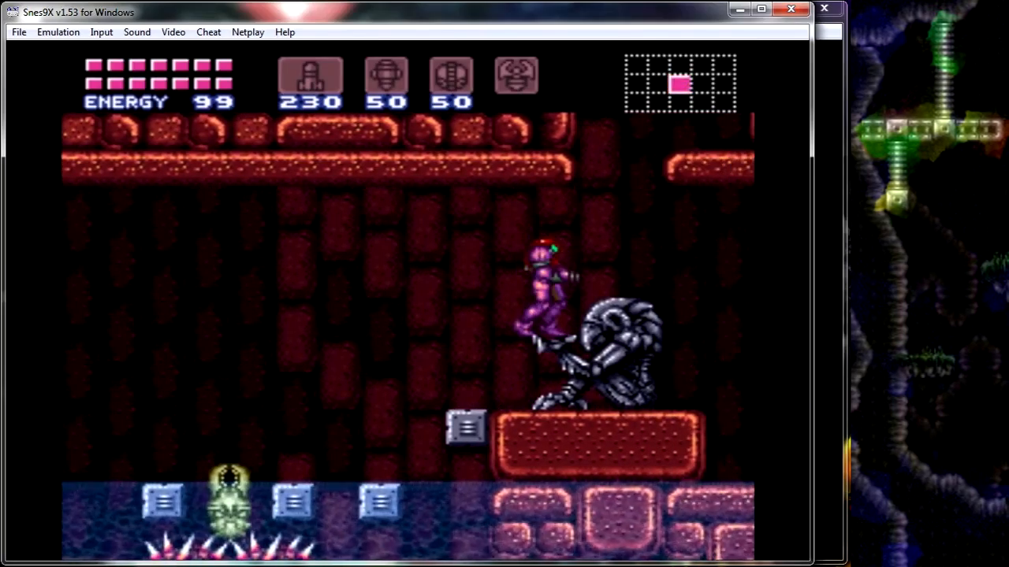
key(v)
key(Left)
key(Right)
key(Left)
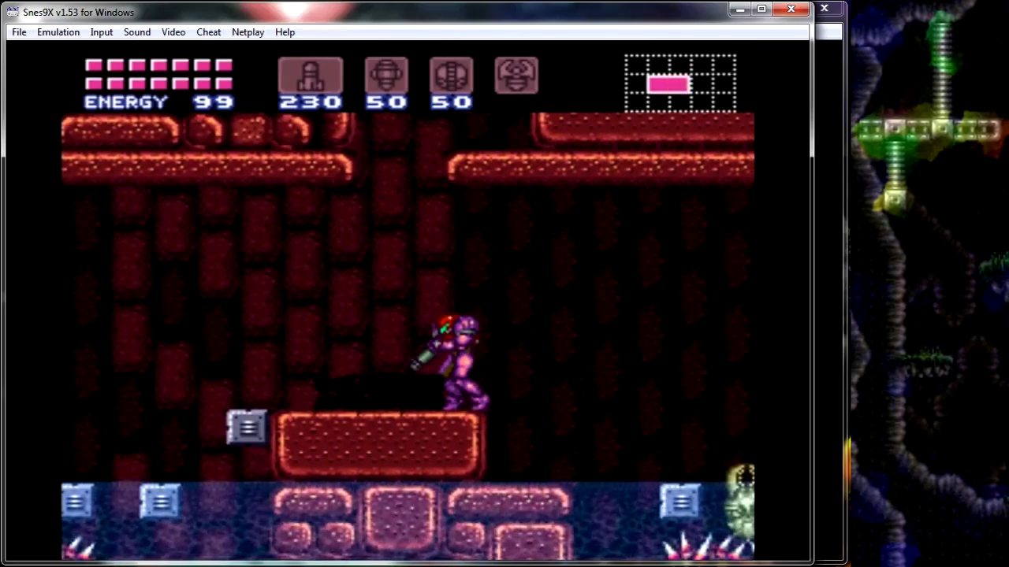
Jump Samus to the blocks before the eye door and fire the beam at its eye.
key(Right)
key(v)
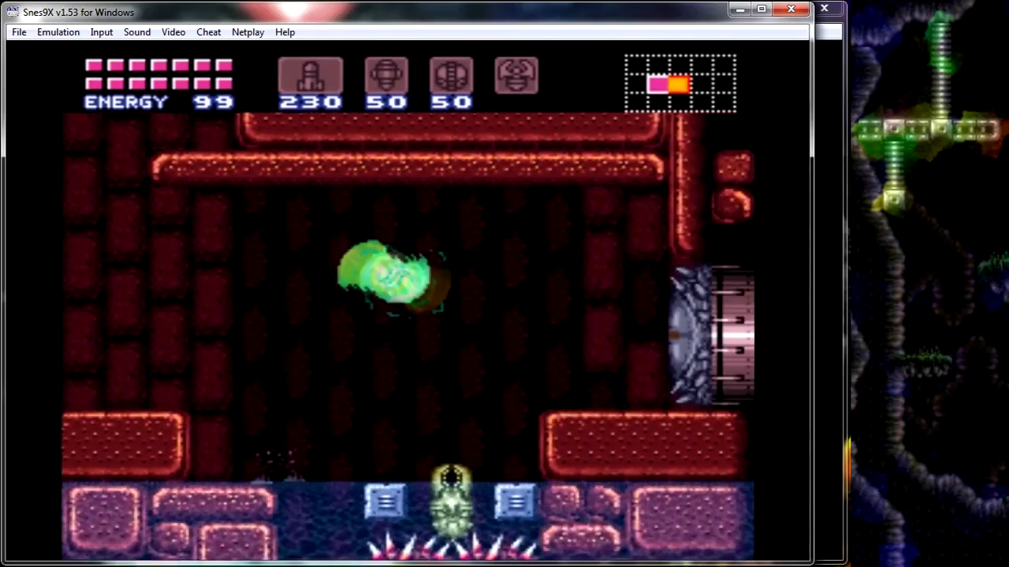
key(Right)
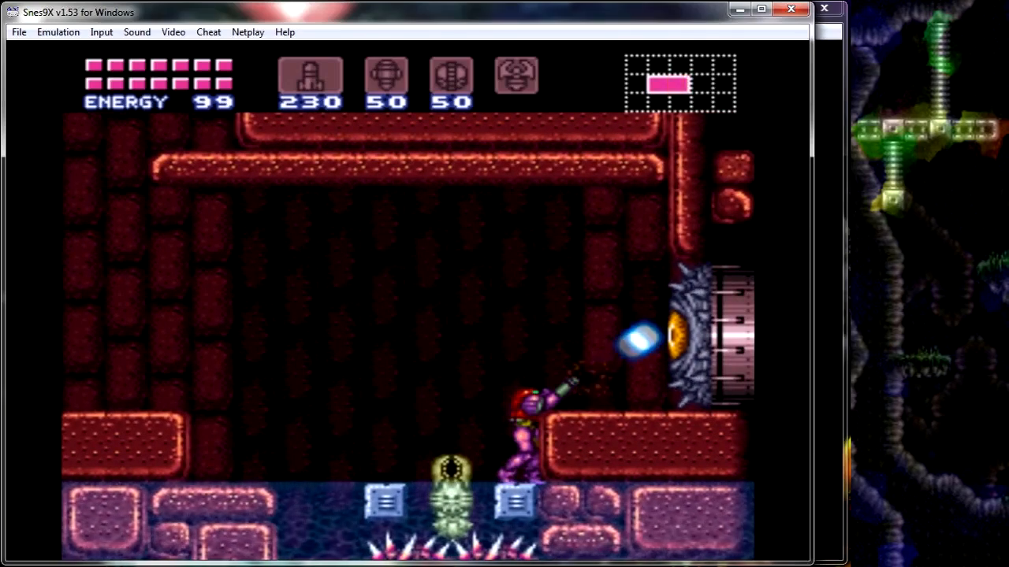
key(v)
key(Right)
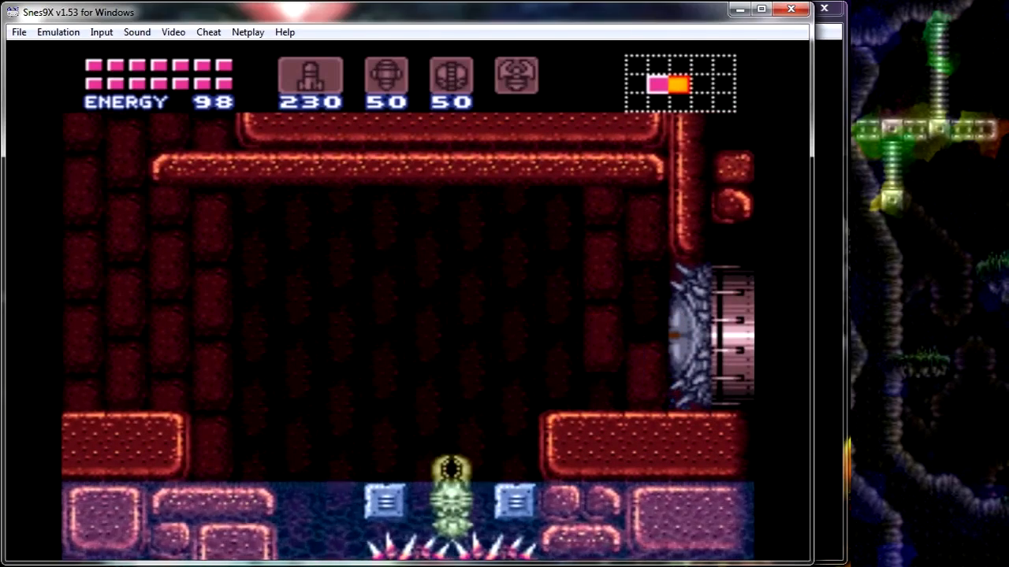
Destroy the eye door with a super missile and close the Snes9X emulator.
key(space)
key(space)
key(d)
key(x)
key(Right)
key(Left)
key(Right)
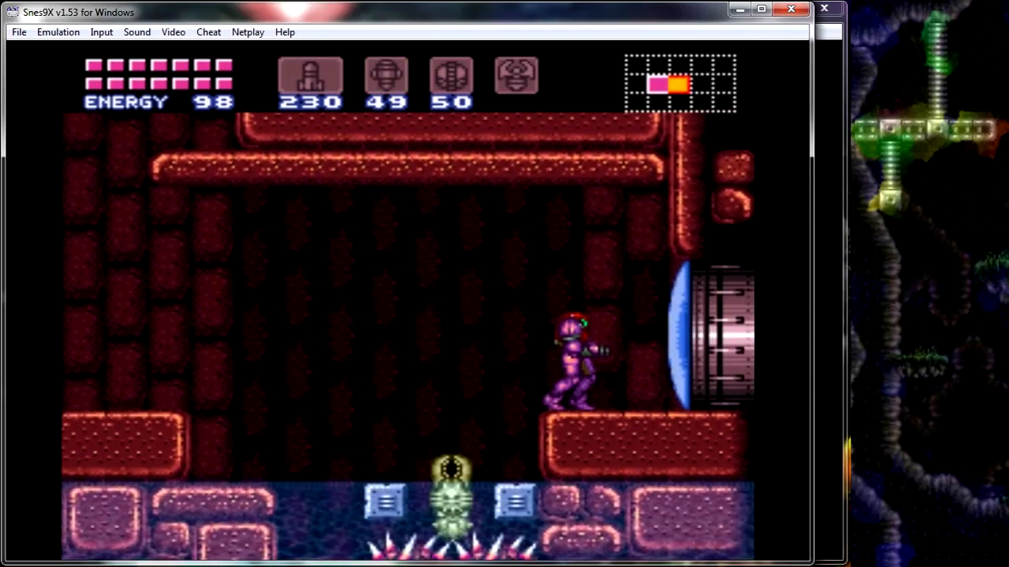
click(796, 12)
click(714, 266)
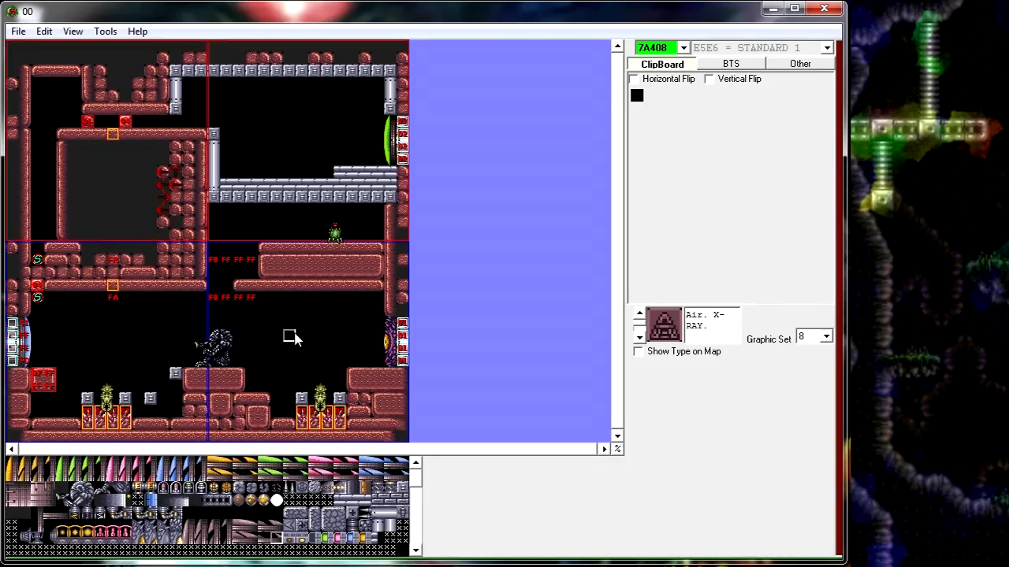
Change the PLM type of the Chozo statue on the middle platform to B70B (Elevator Base).
right_click(222, 346)
click(253, 359)
click(177, 340)
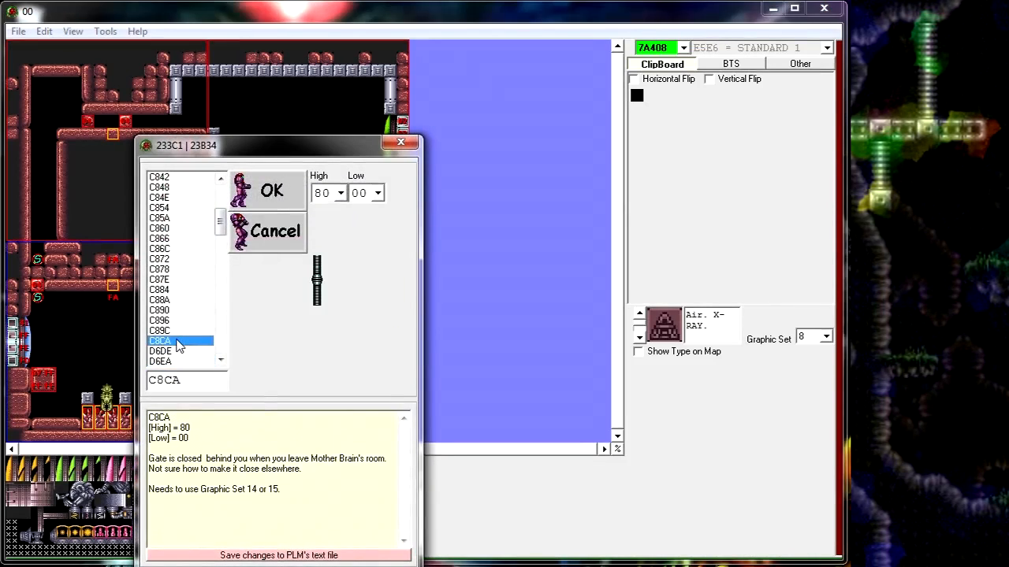
click(175, 330)
key(Up)
key(Up)
key(Up)
key(Up)
key(Up)
key(Up)
key(Up)
key(Up)
key(Up)
key(Up)
key(Up)
key(Up)
key(Up)
key(Up)
key(Up)
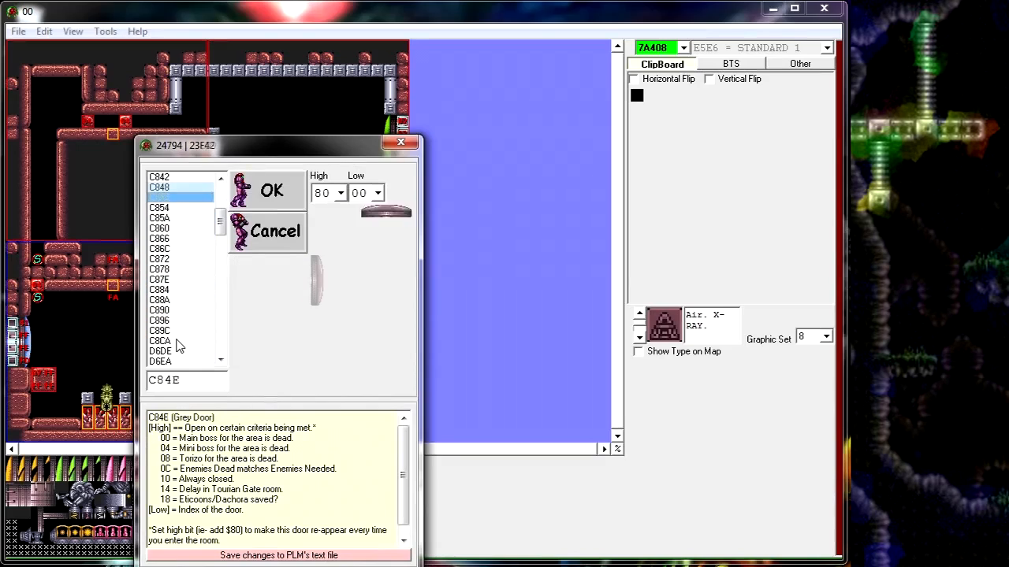
key(Up)
key(Up)
key(Up)
key(Up)
key(Up)
key(Up)
key(Up)
key(Down)
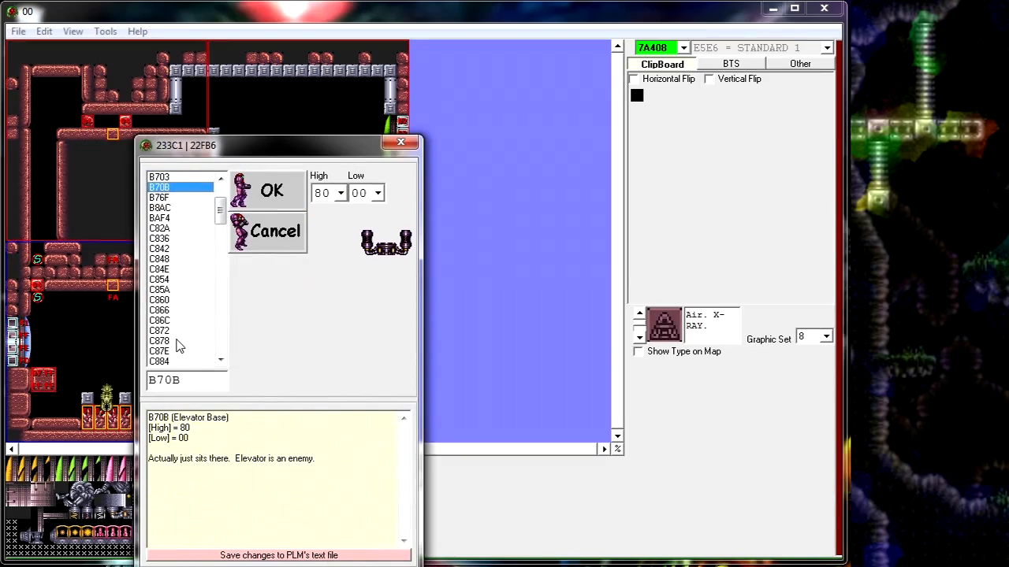
click(266, 205)
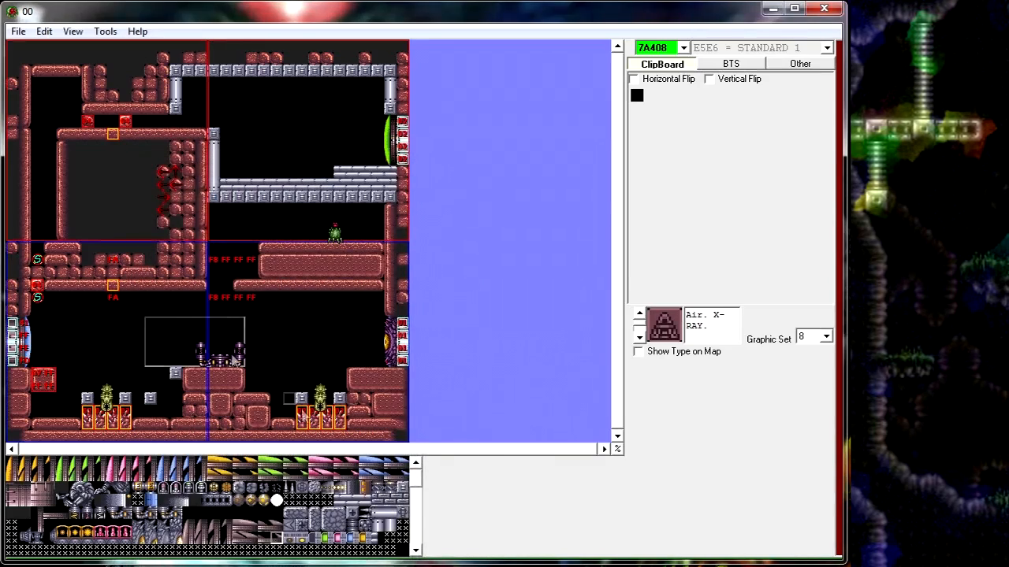
Shift the elevator base slightly left to centre it on the middle platform and save the room.
drag(234, 359, 224, 358)
click(18, 30)
click(32, 65)
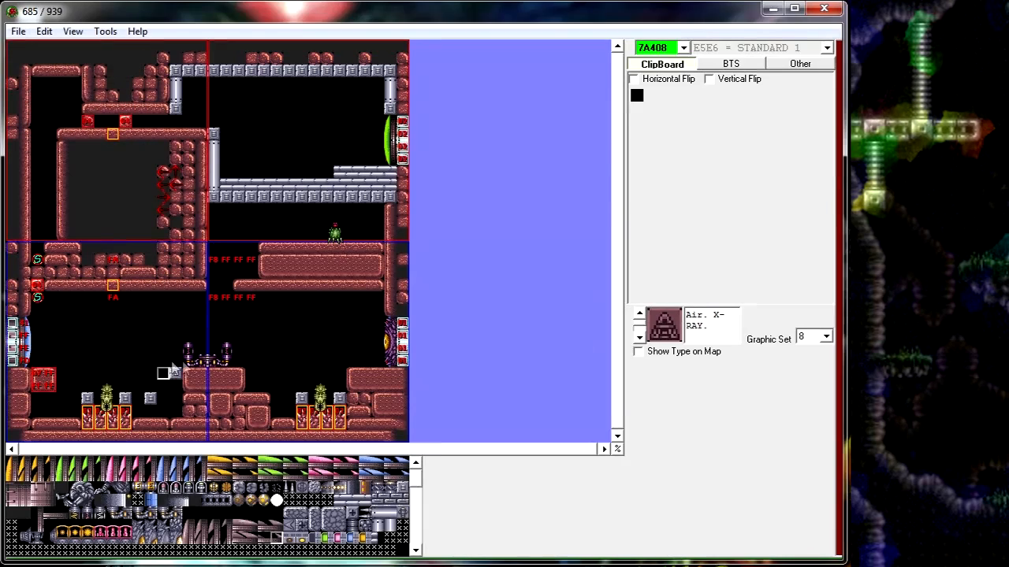
Launch the room in Snes9X and jump Samus back and forth over the elevator base.
key(F5)
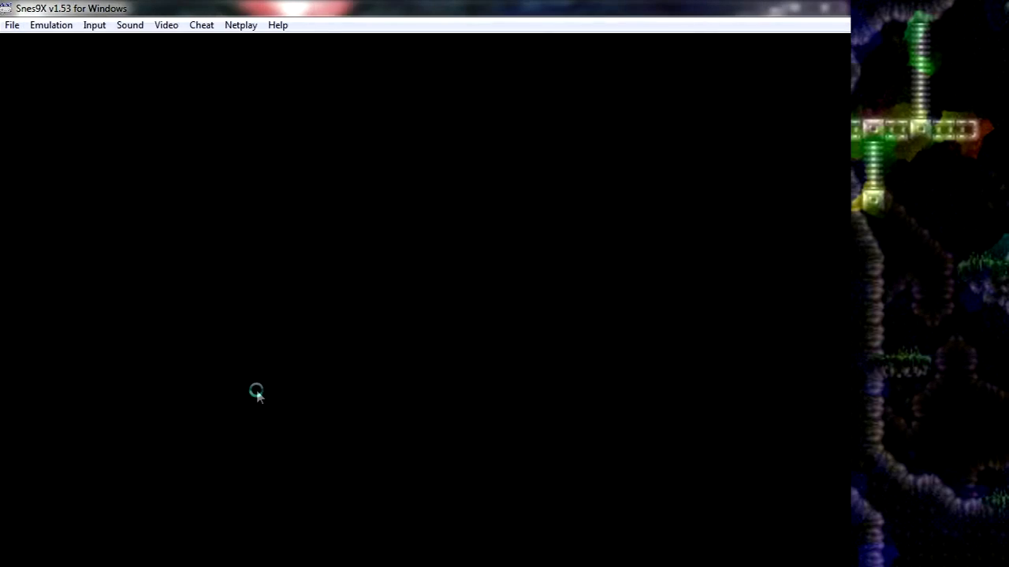
key(Tab)
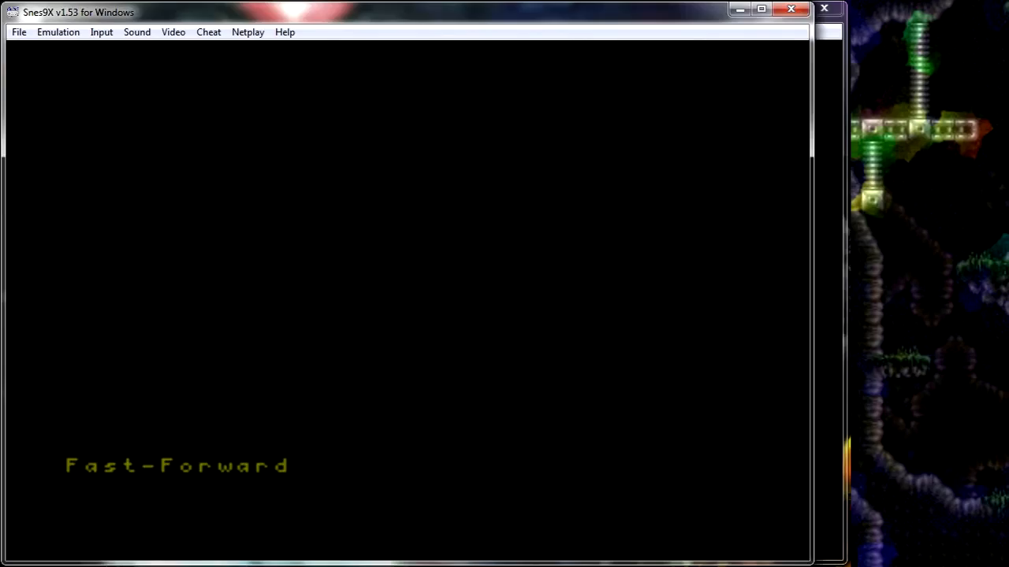
key(Left)
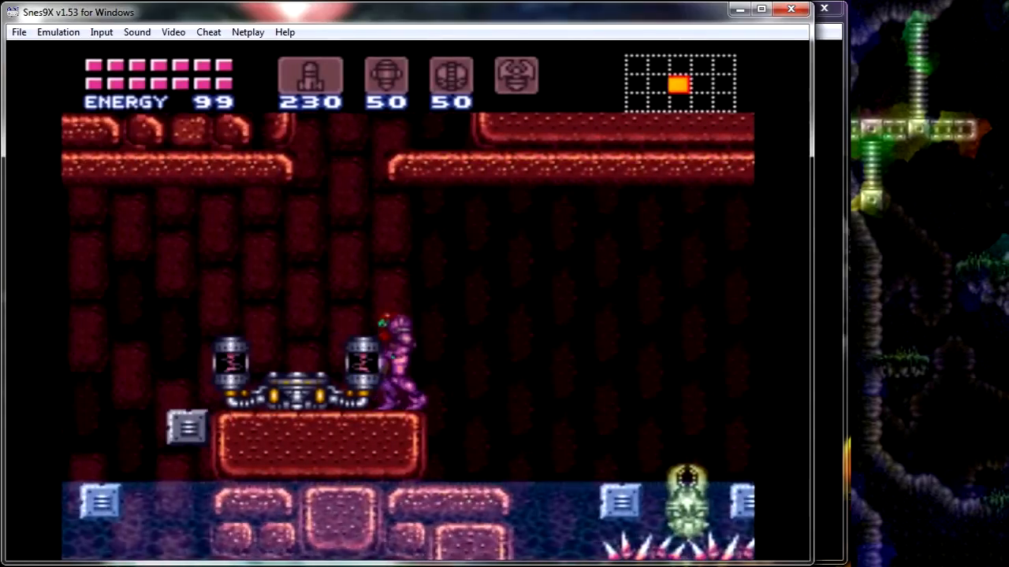
key(v)
key(v)
key(Left)
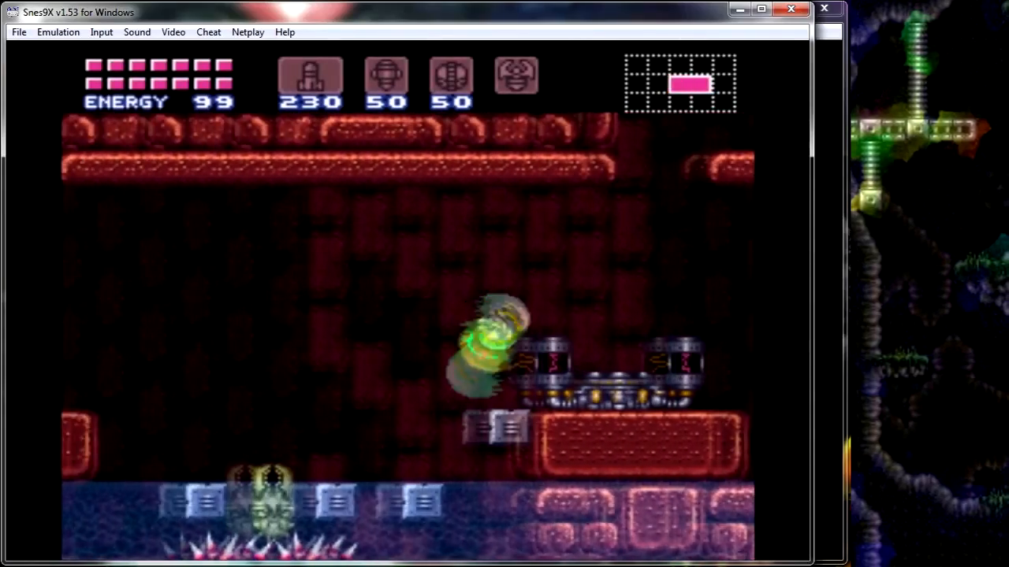
key(v)
key(Right)
key(v)
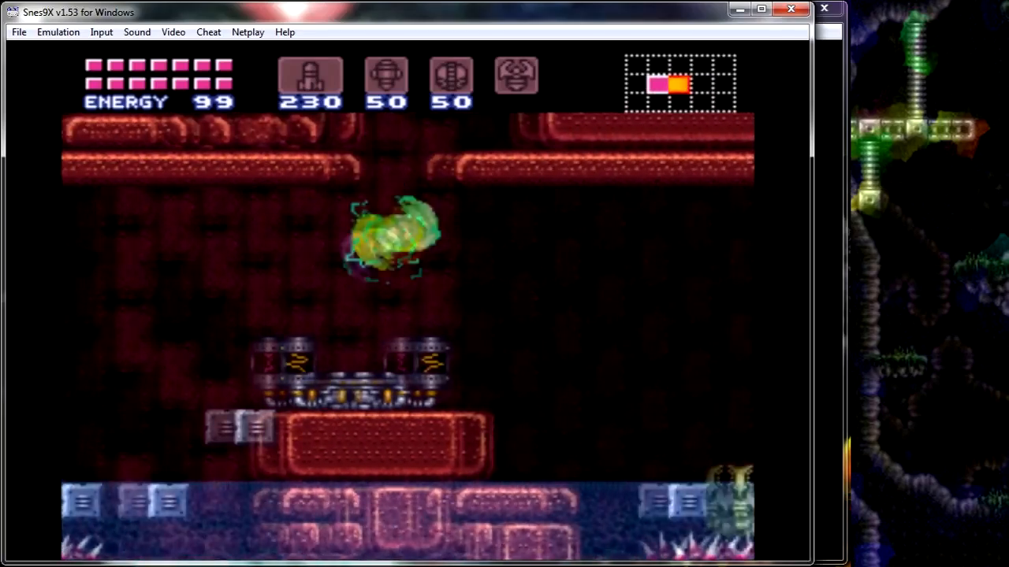
Test standing on and beside the elevator base's right pillar with Samus, and close the emulator.
key(Left)
key(a)
key(d)
key(Right)
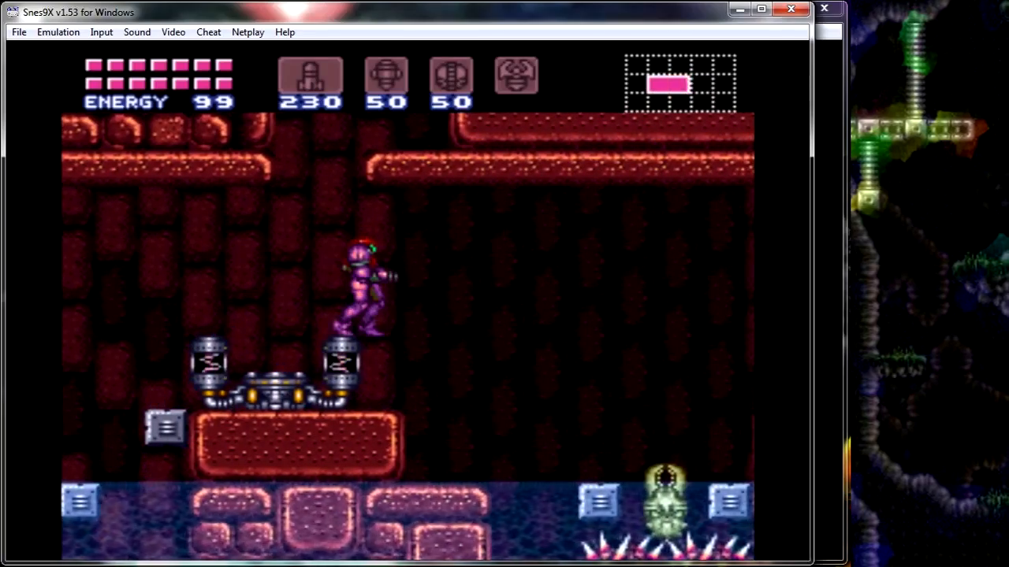
key(Left)
click(792, 10)
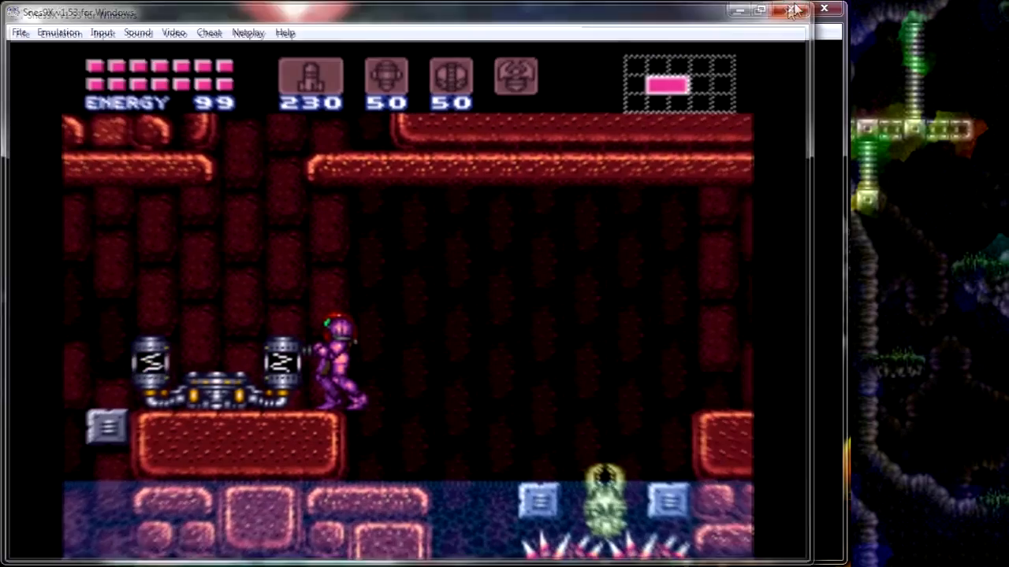
Open the elevator base's type settings and examine the B6D3 Mapping Station and B6DF Energy Refill Station descriptions.
right_click(224, 350)
click(251, 360)
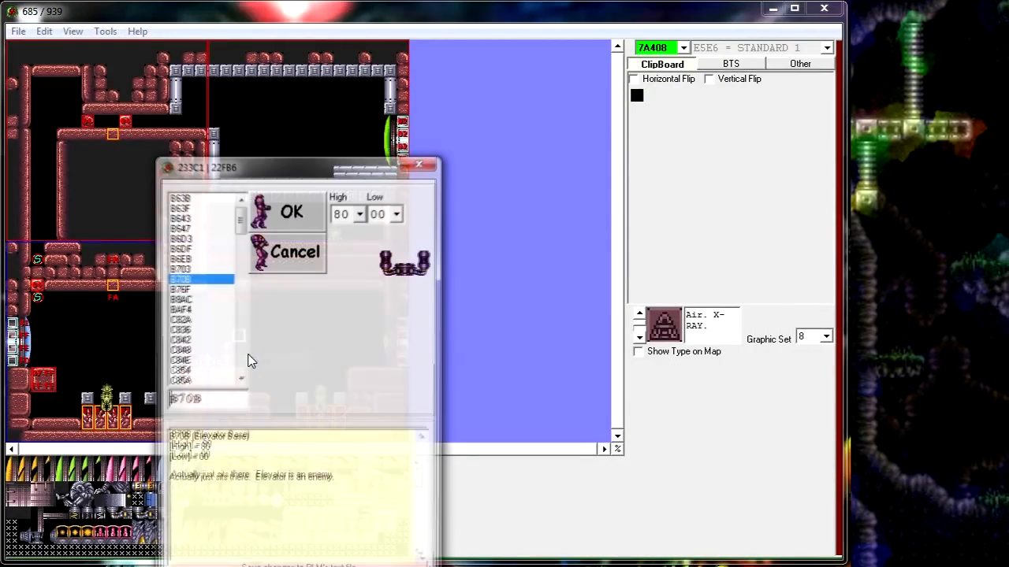
click(223, 313)
key(Up)
key(Up)
key(Up)
key(Up)
key(Up)
key(Up)
key(Up)
key(Up)
key(Up)
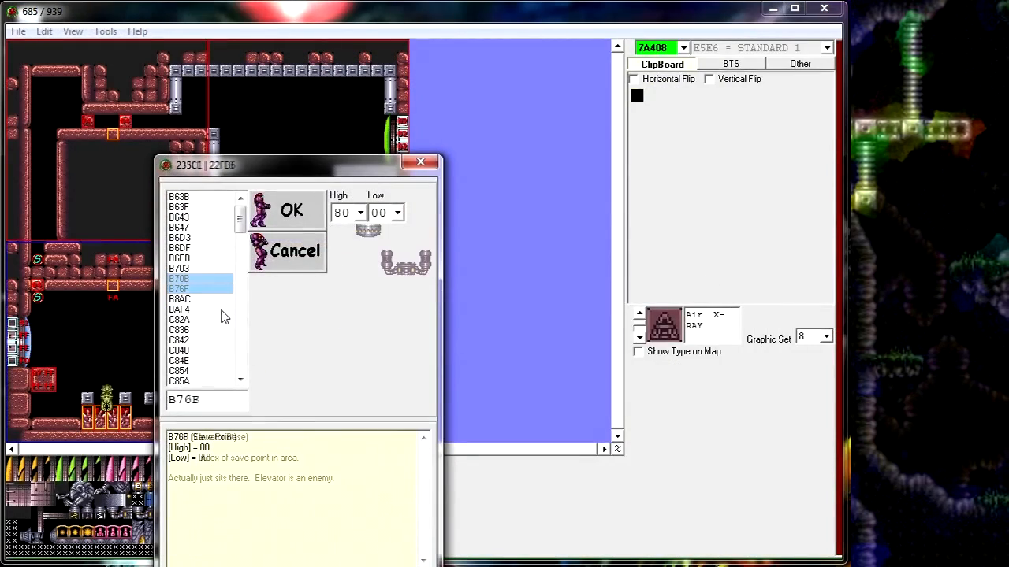
key(Down)
key(Down)
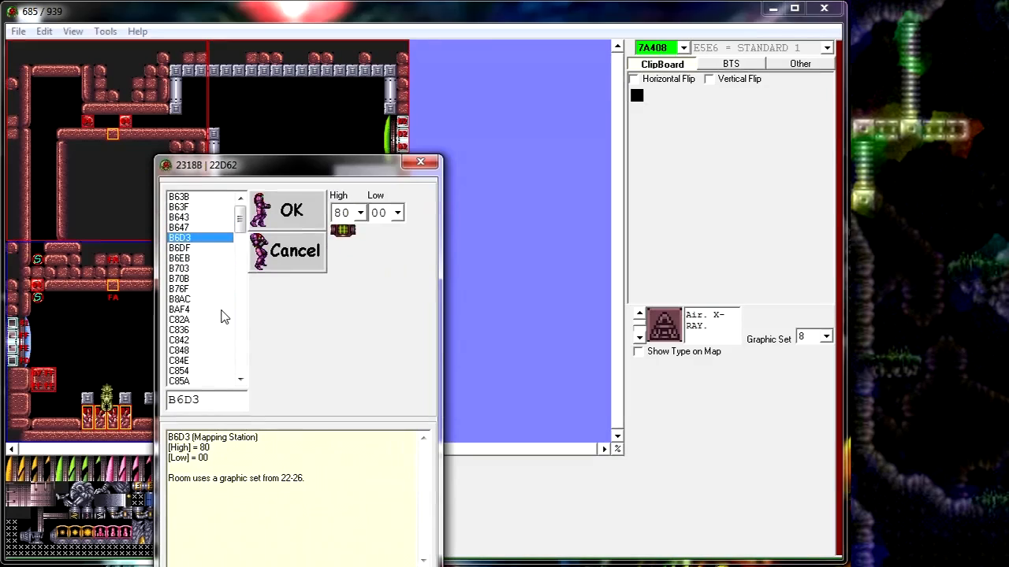
key(Down)
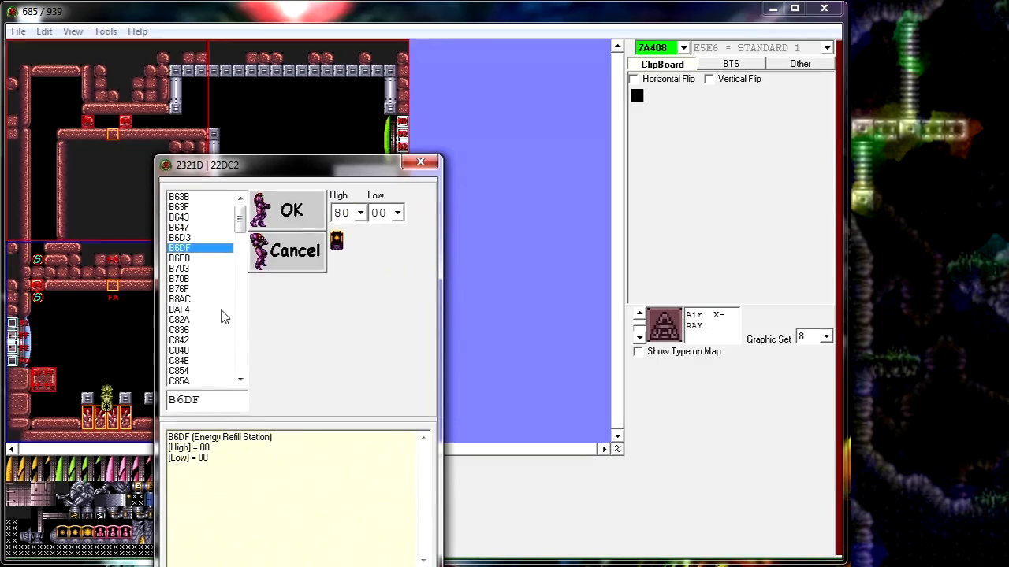
key(Up)
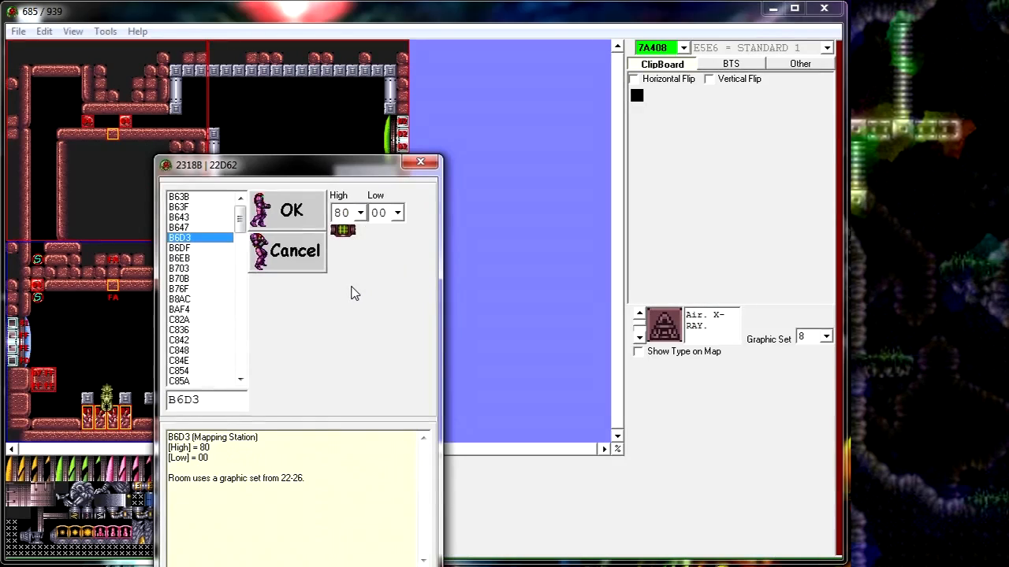
Examine the PLM types around the Mapping Station and on through B76F (Save Point) and B8AC (Rising Lava).
click(197, 228)
click(197, 218)
click(197, 241)
key(Down)
key(Down)
key(Down)
key(Down)
key(Down)
key(Down)
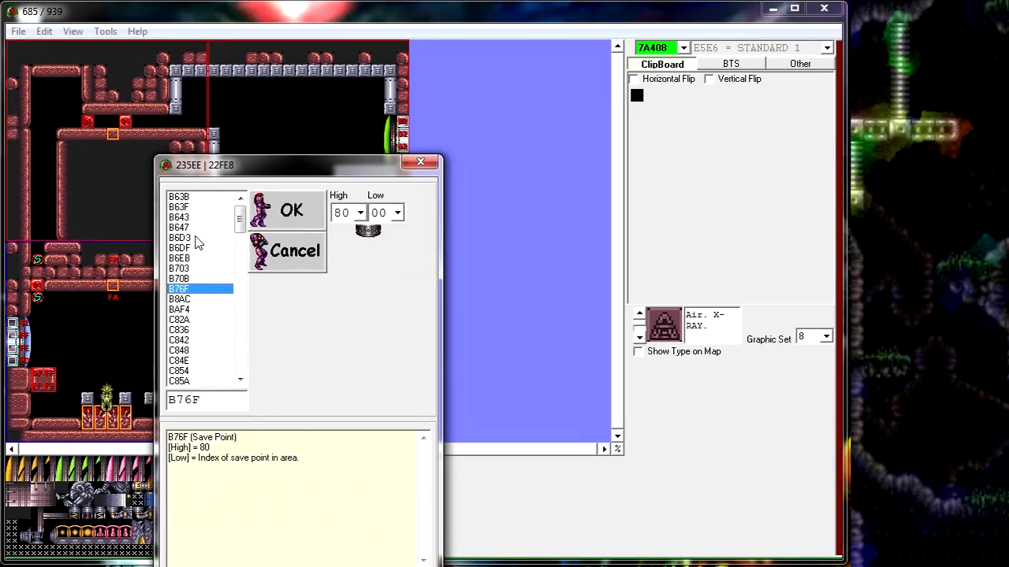
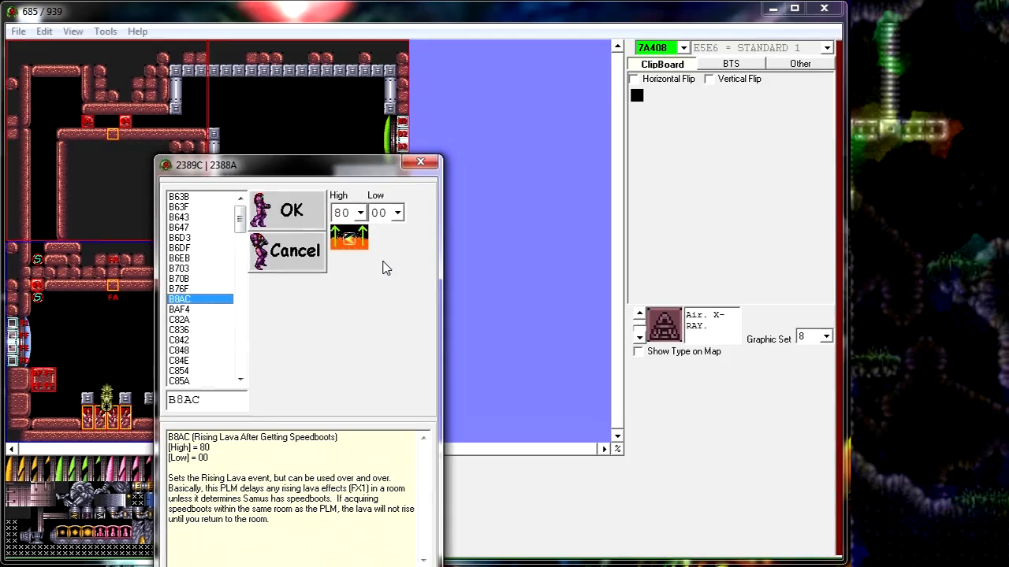
Examine the PLM types following the rising lava entry, from BAF4 and C82A through the C86C Yellow Door Shell.
key(Down)
key(Up)
key(Down)
key(Down)
key(Down)
key(Down)
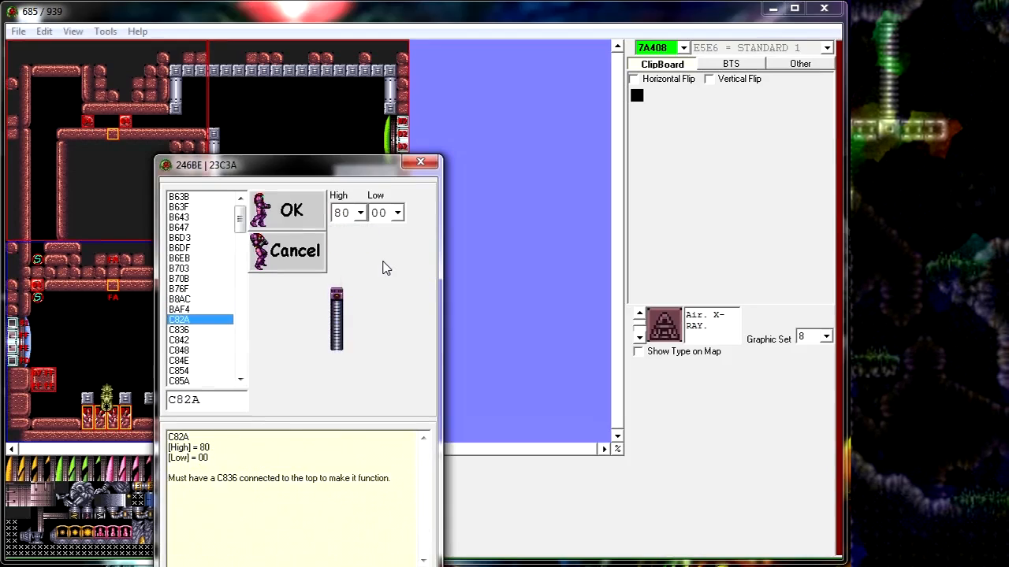
key(Down)
key(Down)
key(Down)
key(Down)
key(Down)
key(Down)
key(Down)
key(Down)
key(Down)
key(Down)
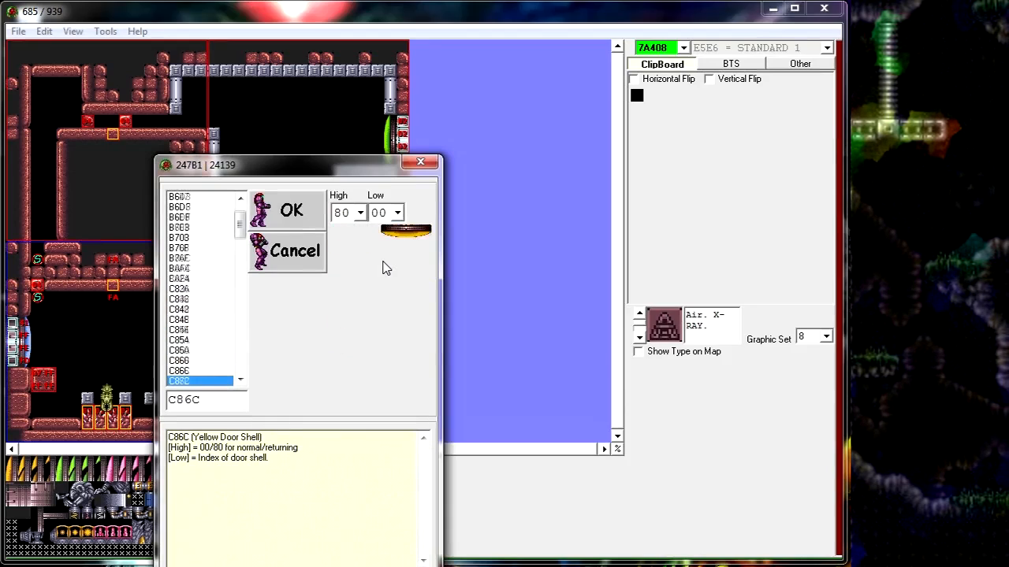
Examine the PLM types beyond the Yellow Door Shell, including the C8CA gate and D6DE Mother Brain glass piece.
key(Down)
key(Down)
key(Down)
key(Down)
key(Down)
key(Down)
key(Down)
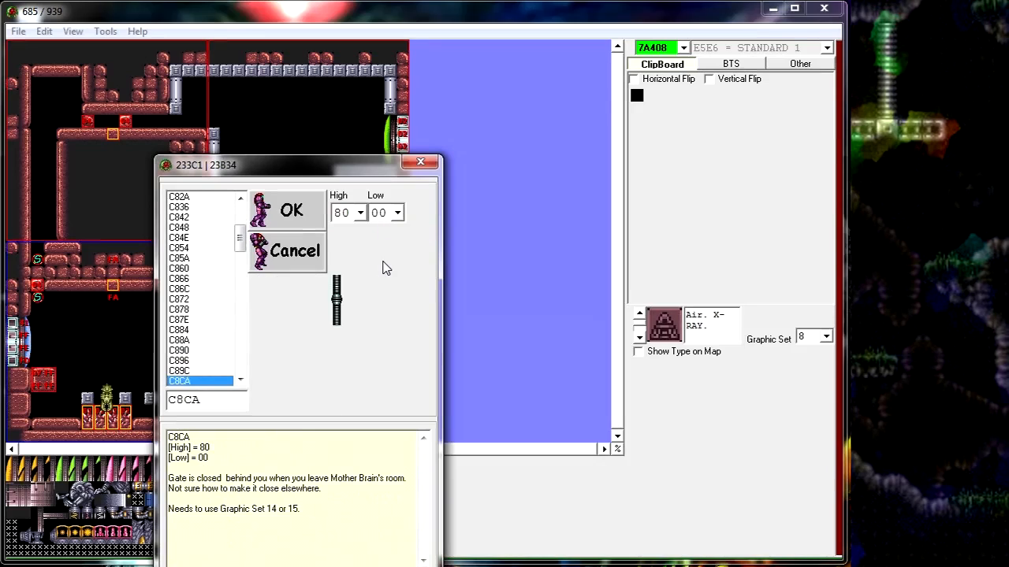
key(Up)
key(Down)
key(Down)
key(Down)
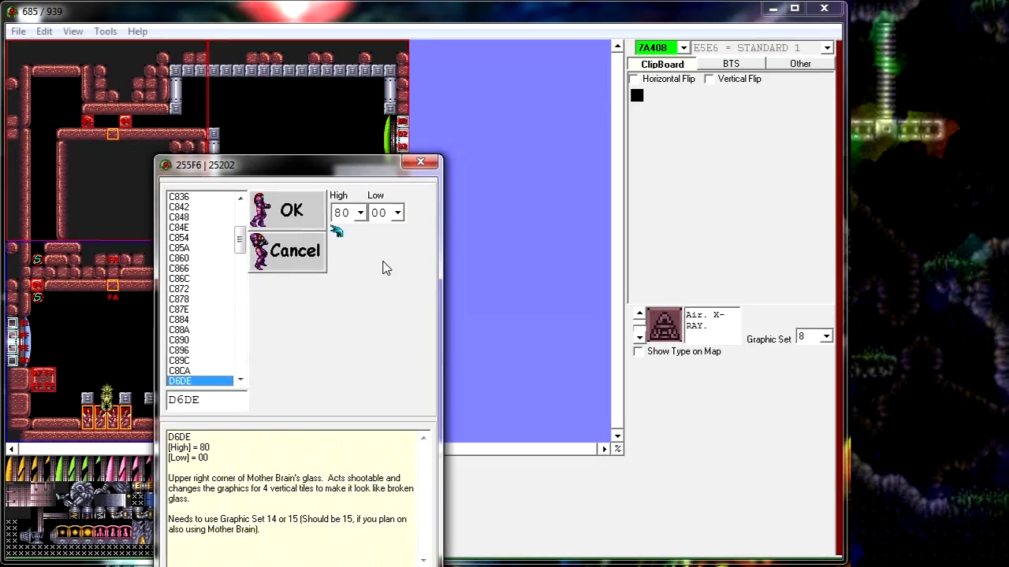
Examine the PLM types following D6DE up to the DB56 Eye Door Piece.
key(Down)
key(Down)
key(Down)
key(Down)
key(Down)
key(Down)
key(Down)
key(Down)
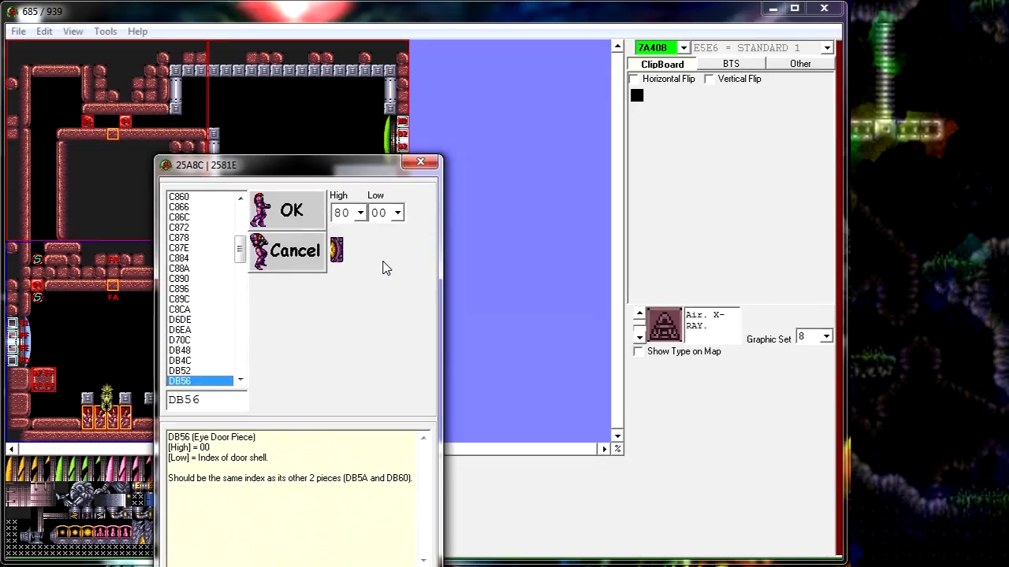
Examine the PLM types from the DB56 Eye Door Piece on to the DF7D Electrical Outlet.
key(Down)
key(Down)
key(Up)
key(Down)
key(Up)
key(Down)
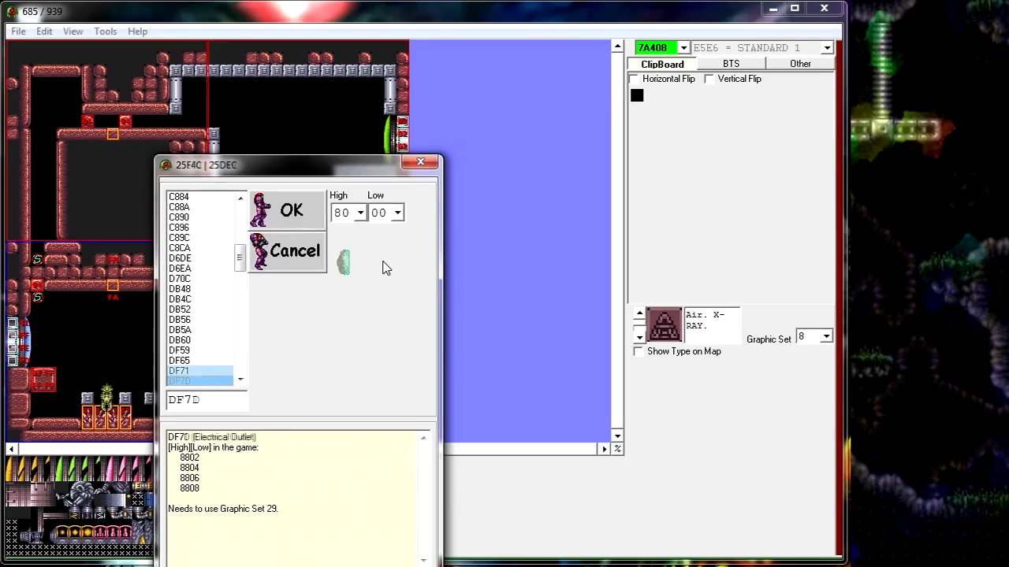
Go back through the PLM types from the DF7D Electrical Outlet to the DB4C Eye Door Piece and compare them.
key(Up)
key(Up)
key(Up)
key(Up)
key(Up)
key(Up)
key(Up)
key(Up)
key(Up)
key(Up)
key(Up)
key(Up)
key(Up)
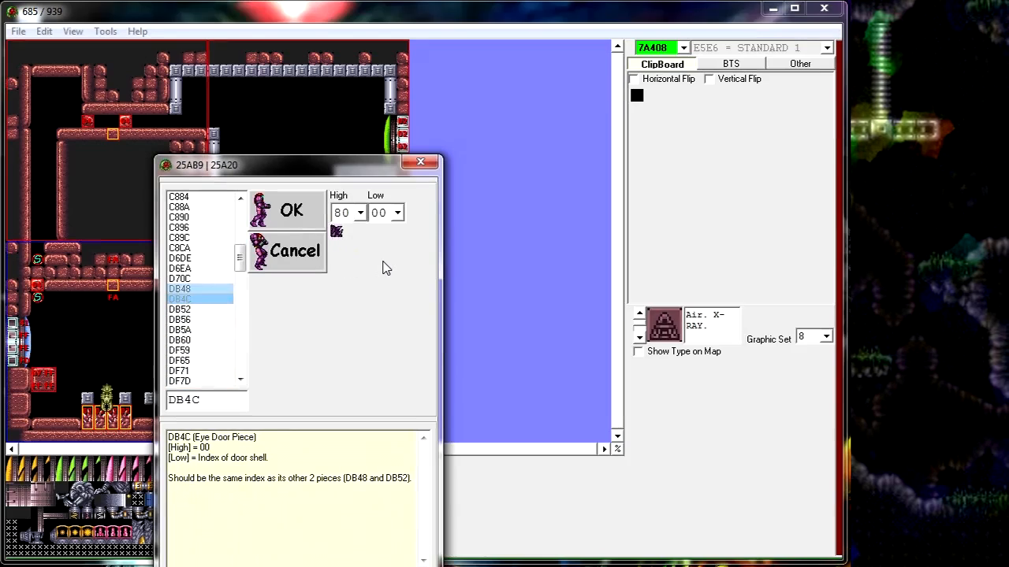
Review the eye door pieces again, including DB5A, and read the details of the Electrical Outlet types after them.
key(Down)
key(Down)
key(Down)
key(Down)
key(Down)
key(Down)
key(Down)
key(Down)
key(Down)
key(Down)
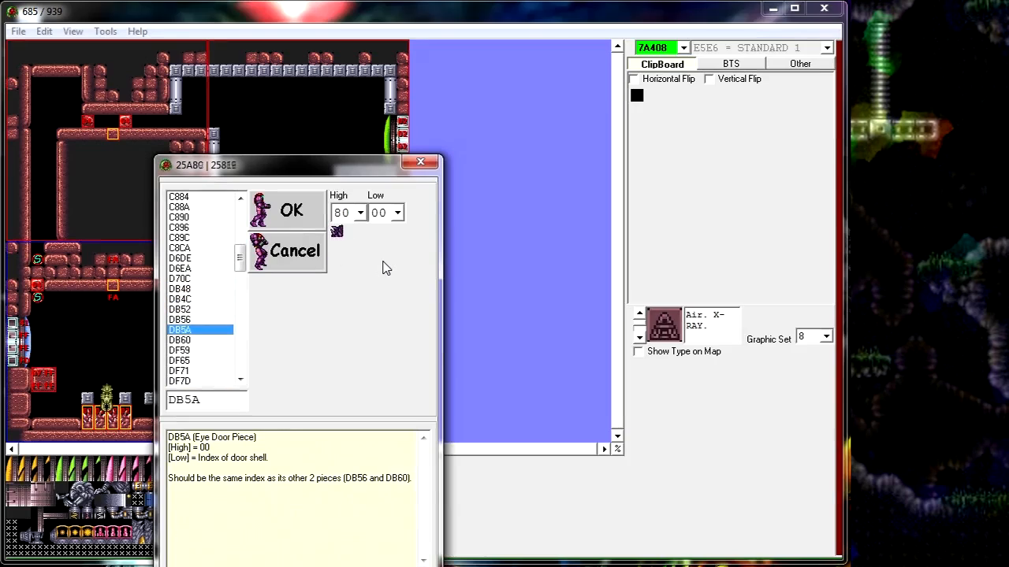
Configure the PLM as a DF71 Electrical Outlet with High 88 and Low 02, and apply it.
key(Down)
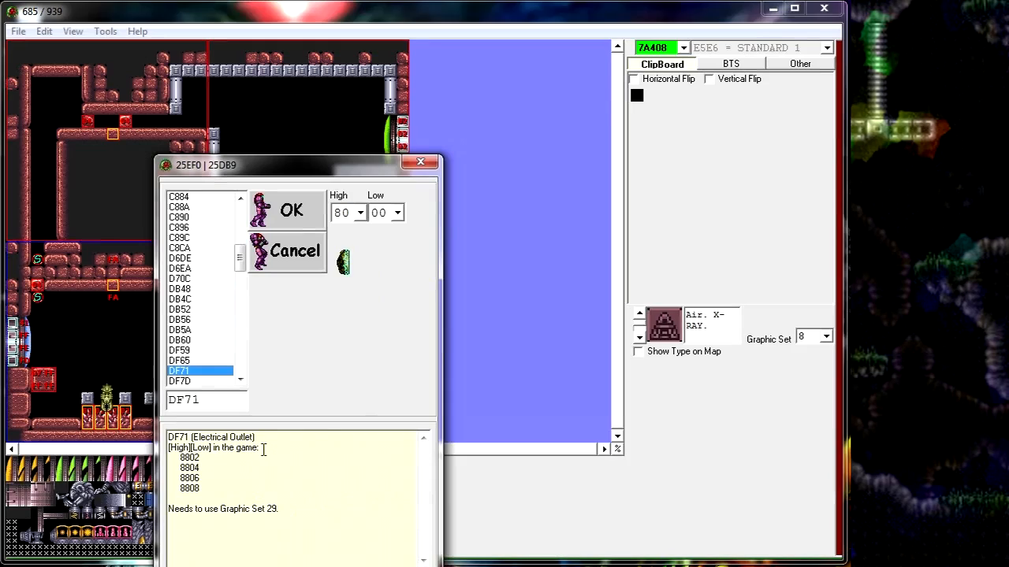
click(361, 216)
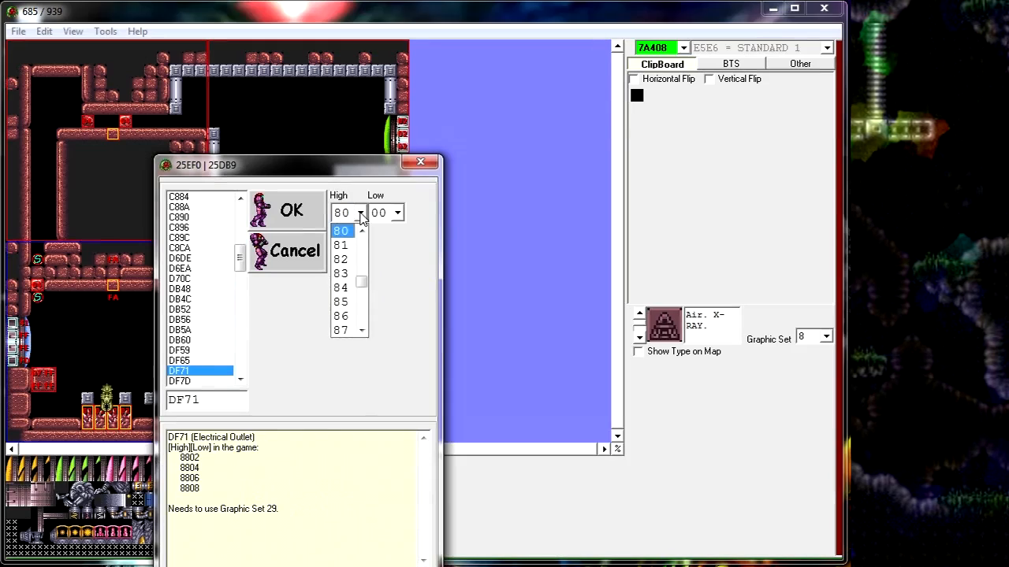
click(361, 216)
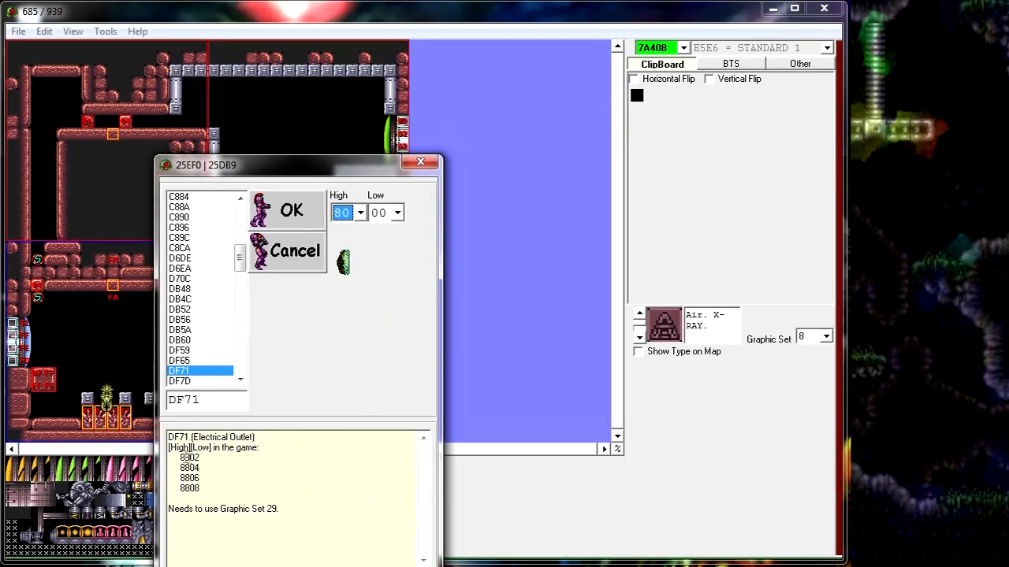
click(360, 212)
click(338, 333)
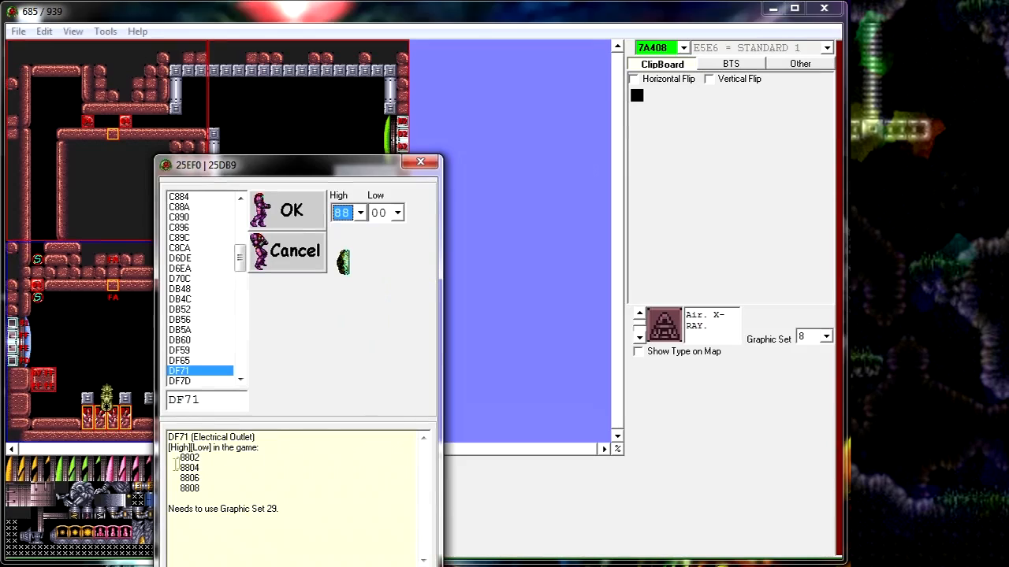
click(398, 214)
click(376, 239)
click(294, 217)
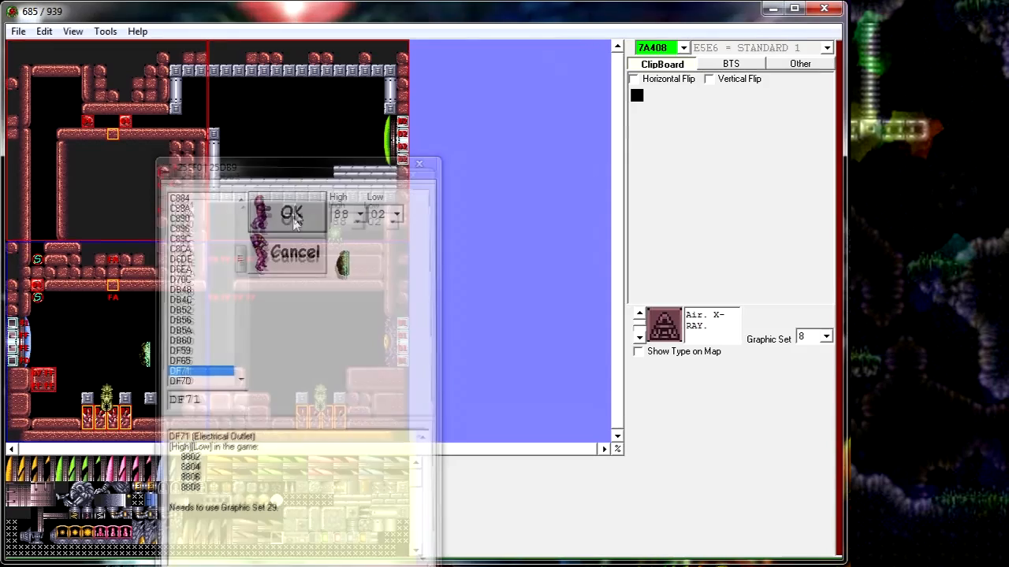
Move the Electrical Outlet onto the raised brick ledge in the middle of the lower area and save the room.
drag(149, 352, 194, 361)
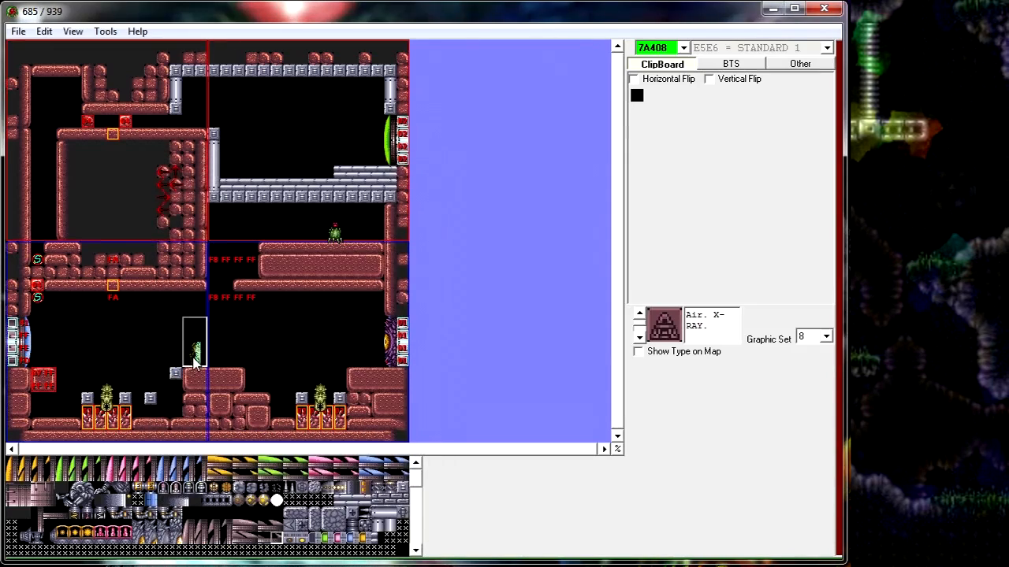
click(18, 31)
click(32, 67)
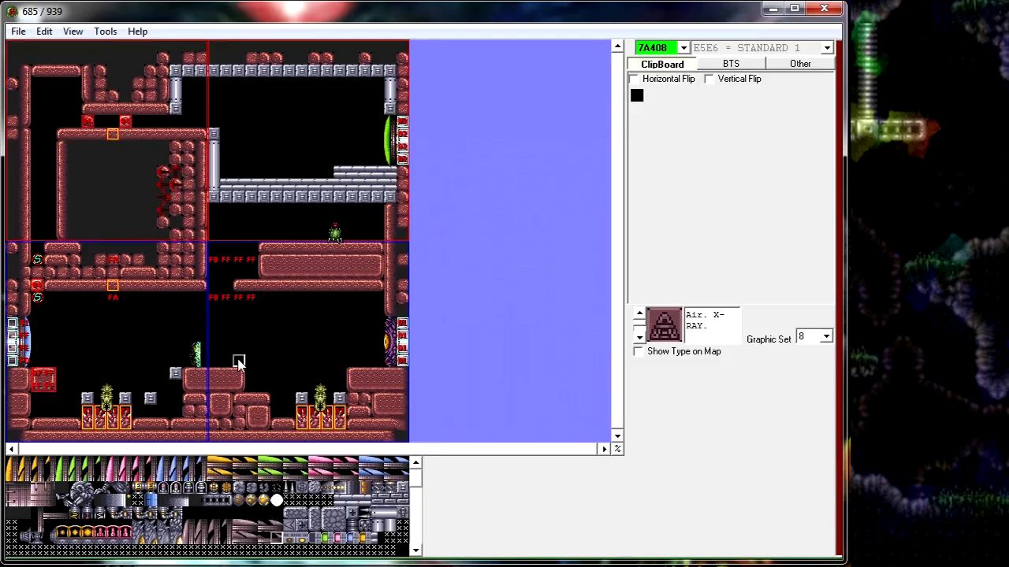
Test the room in the emulator, moving Samus to both sides of the DF71 outlet, and close the emulator.
middle_click(238, 363)
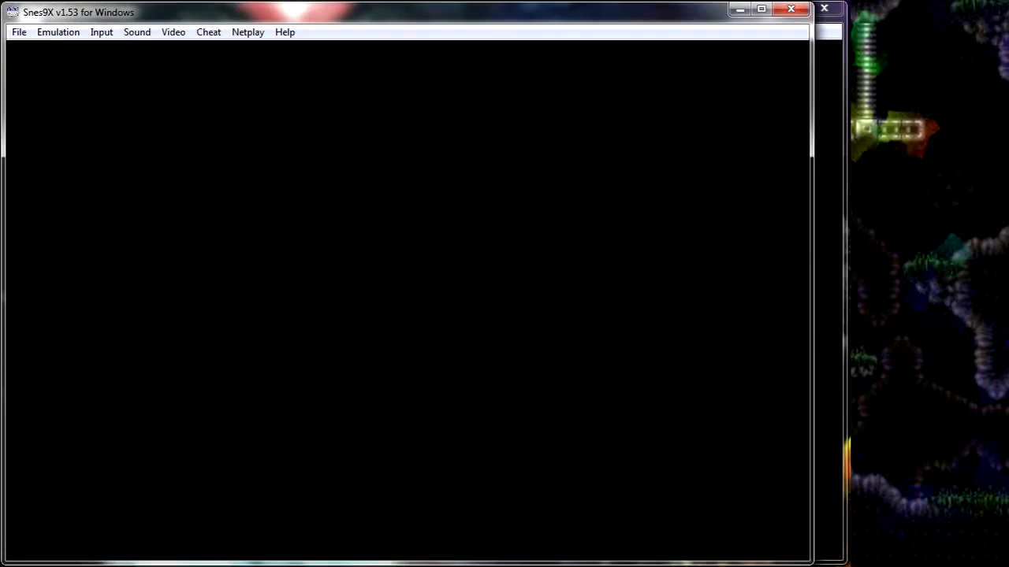
key(Left)
key(v)
key(Right)
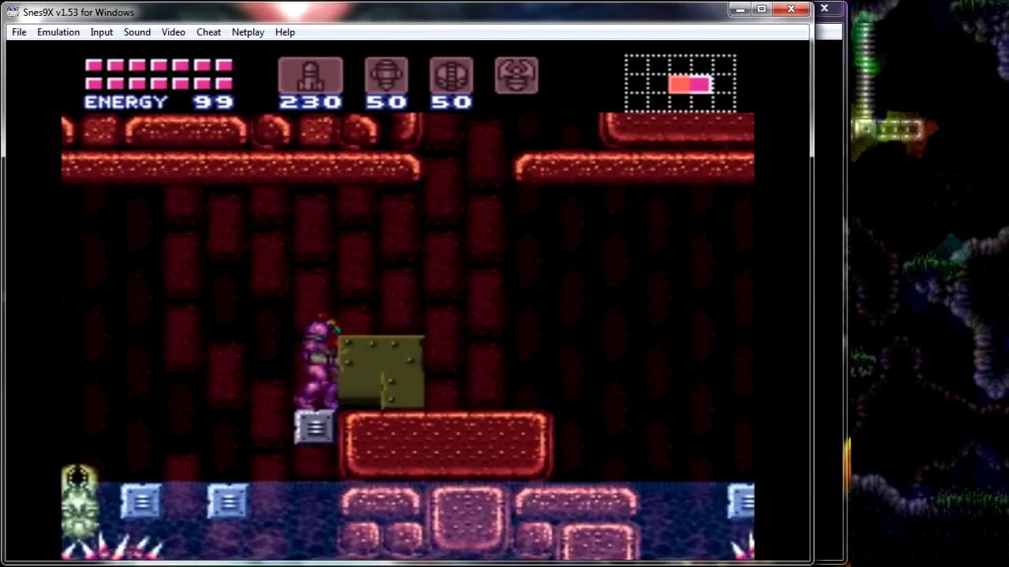
key(v)
key(Right)
key(v)
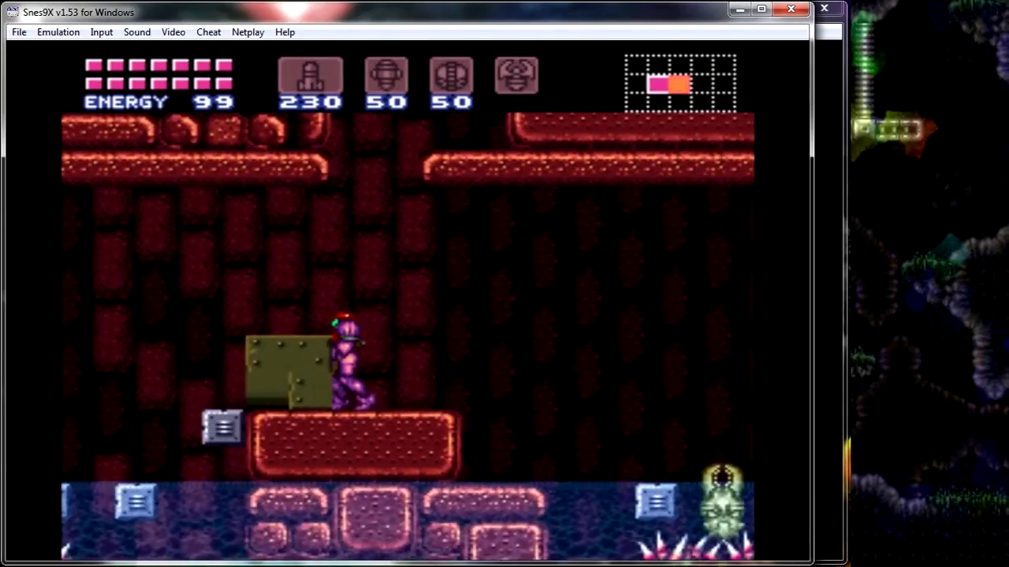
click(791, 8)
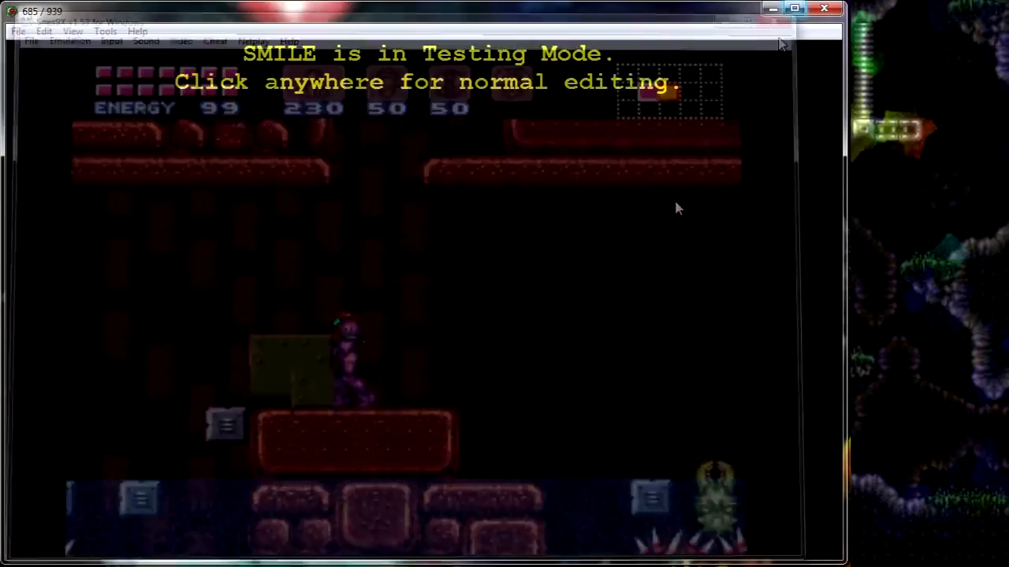
Return to normal editing and change the Electrical Outlet's PLM type to DF7D.
click(112, 308)
right_click(207, 361)
click(212, 365)
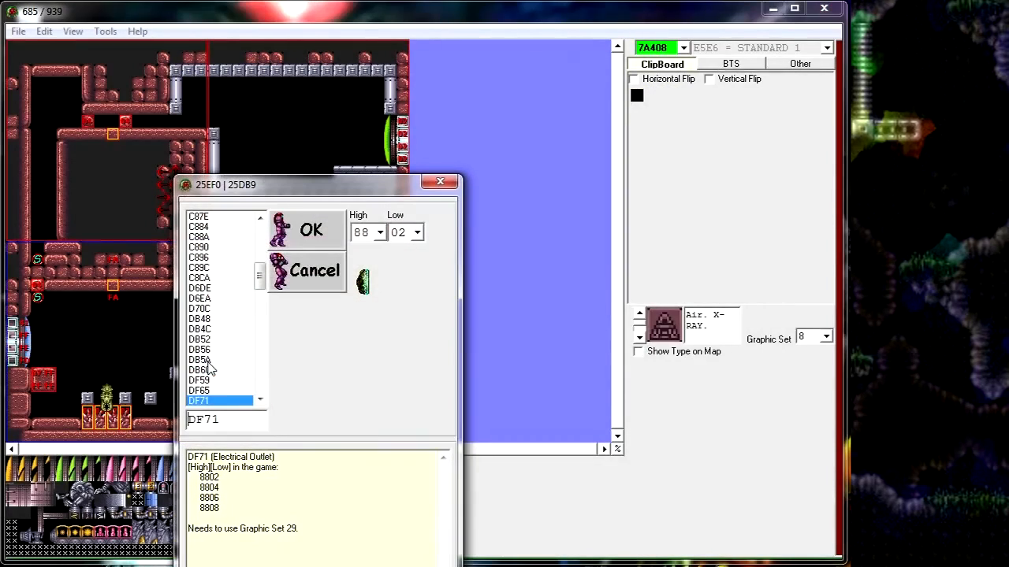
click(225, 391)
key(Down)
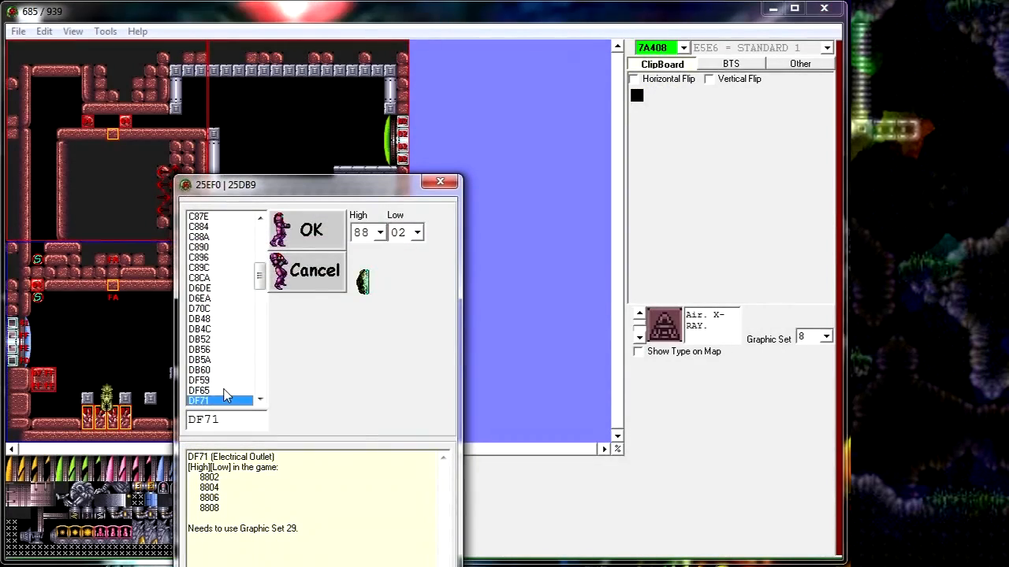
key(Down)
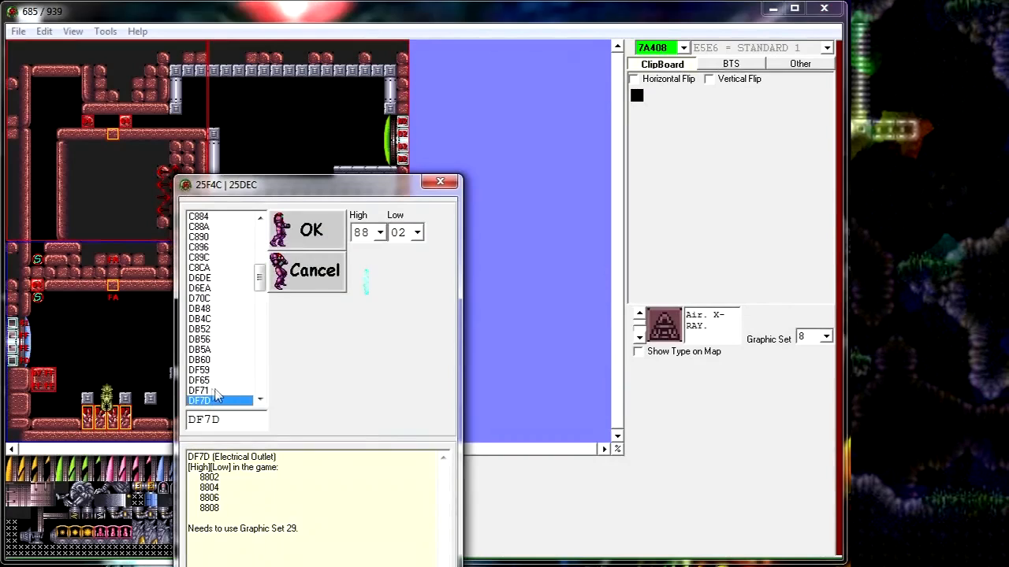
click(313, 229)
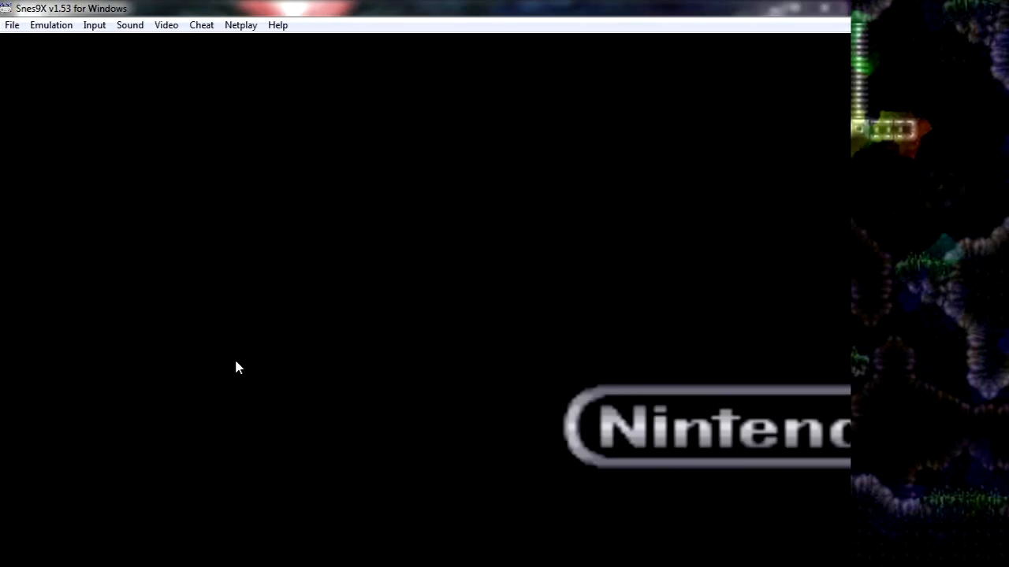
Test the DF7D outlet in the emulator by bringing Samus up to it from the small block on its left.
key(super+Down)
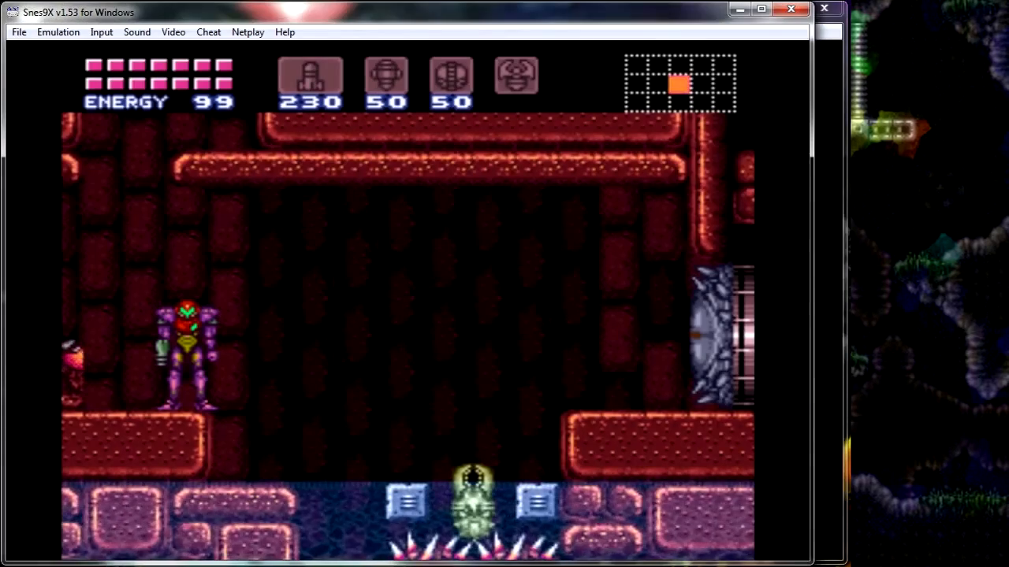
key(Left)
key(v)
key(Right)
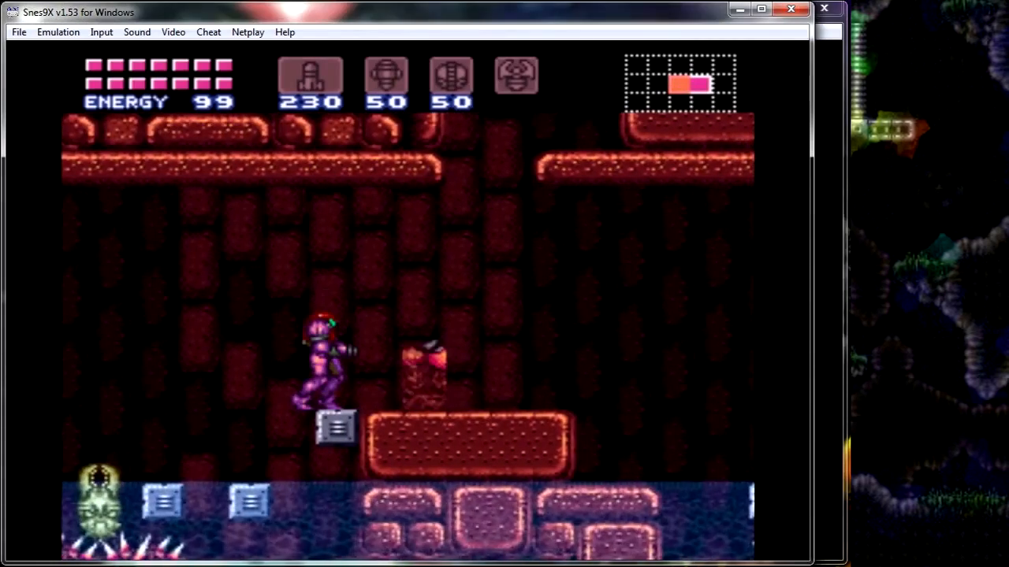
key(Right)
key(v)
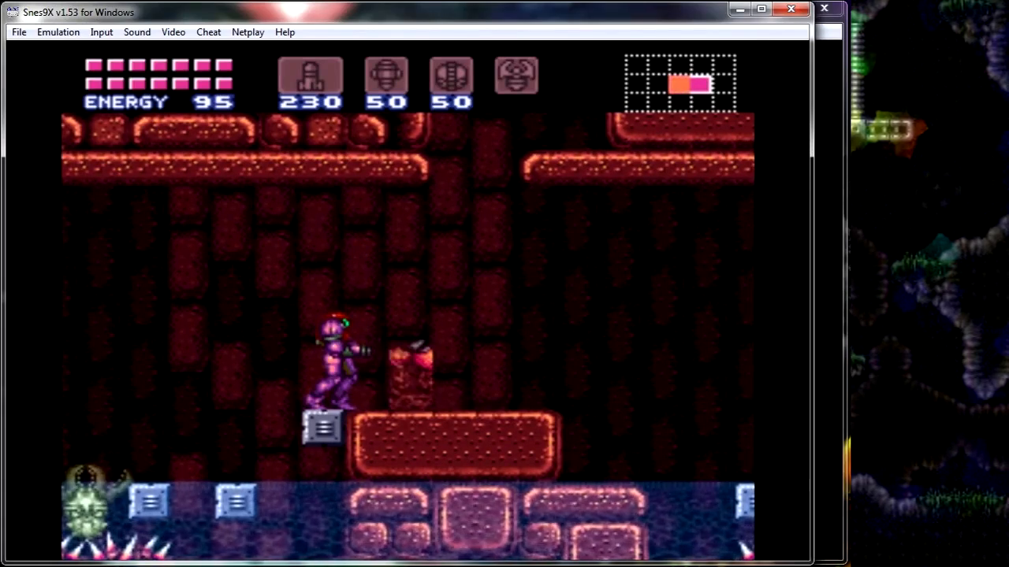
key(v)
key(Right)
key(space)
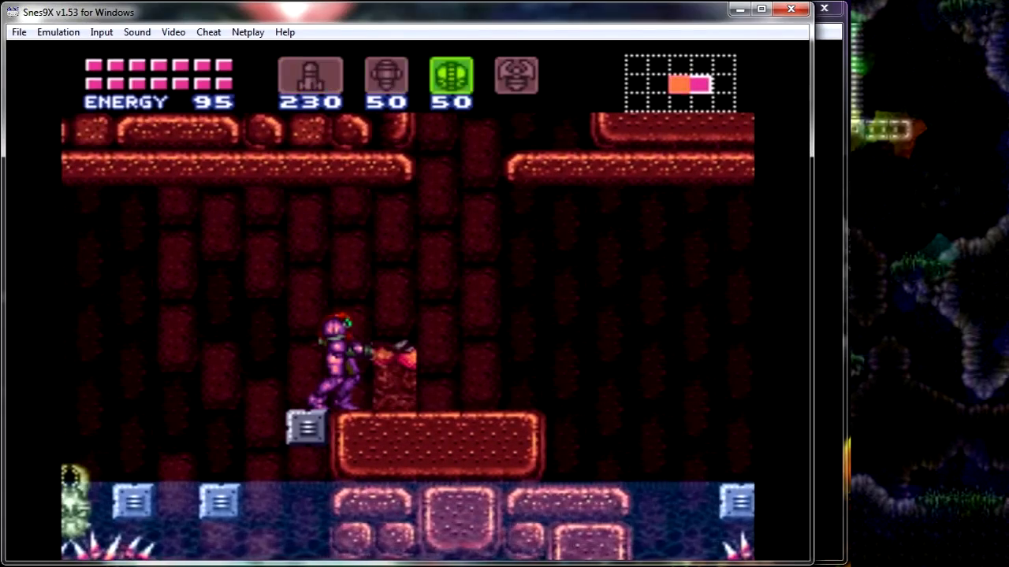
Select the Grapple Beam, latch Samus onto the electrical outlet with it repeatedly, and release.
key(space)
key(x)
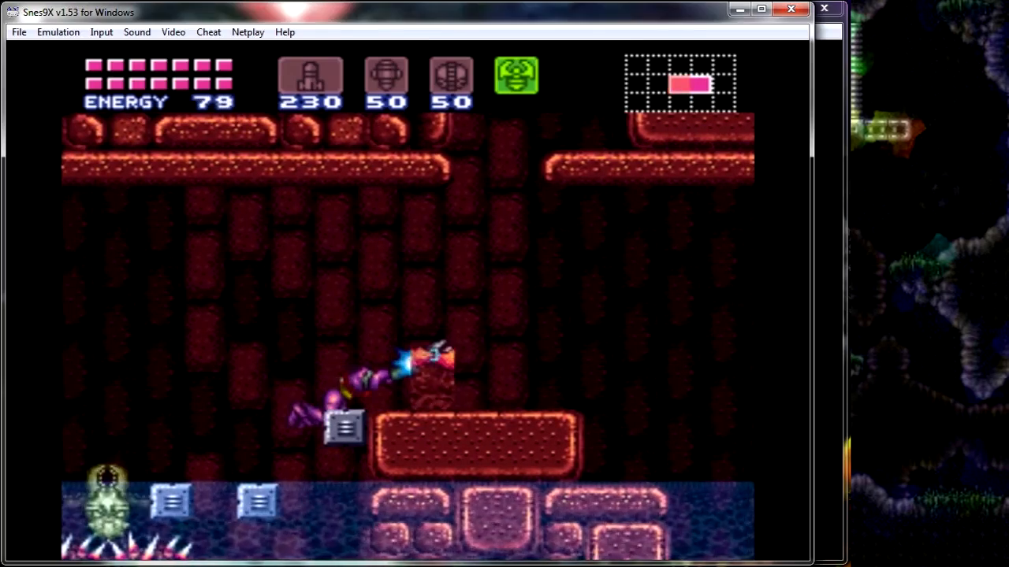
key(Left)
key(v)
key(v)
key(x)
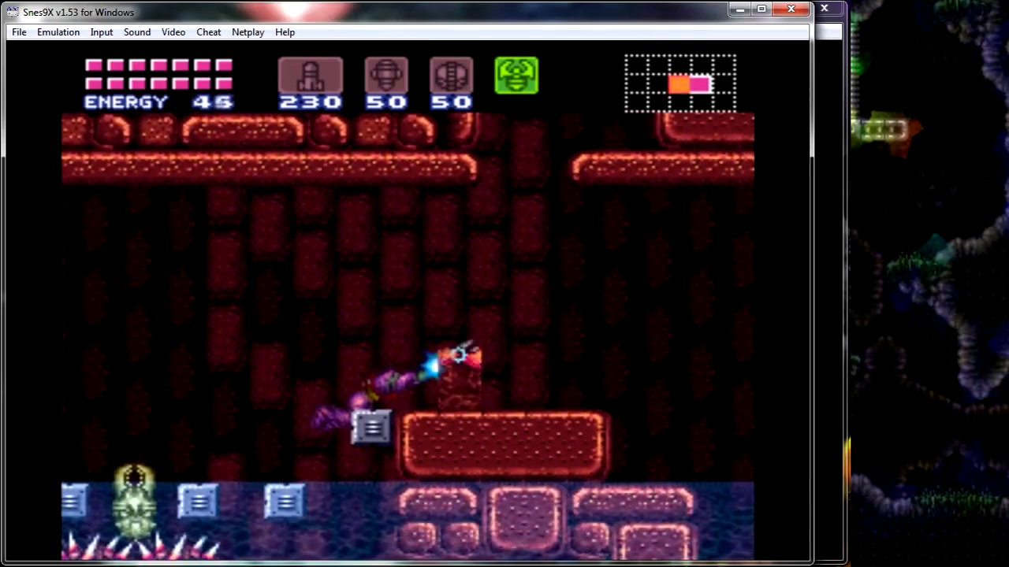
key(Down)
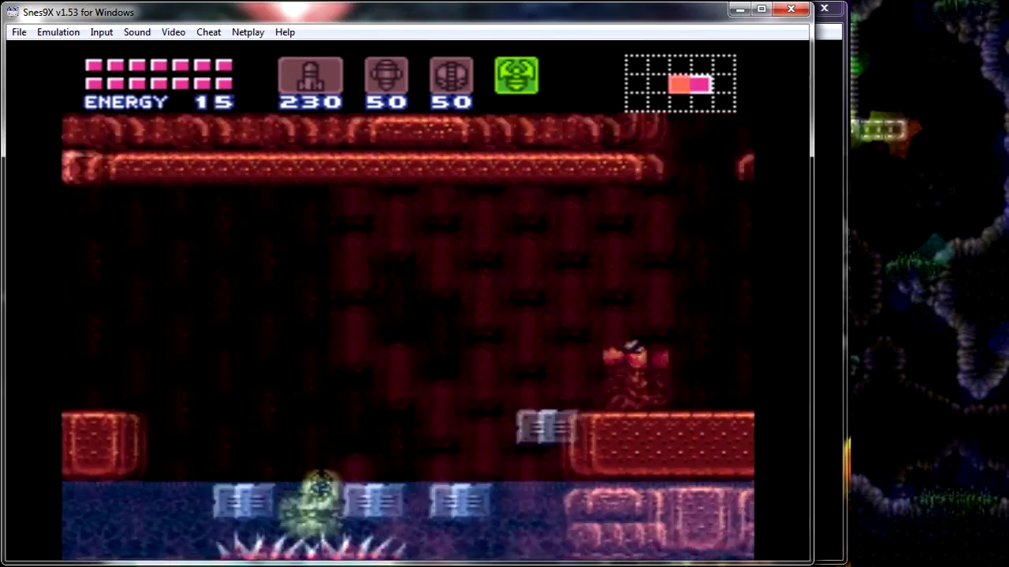
key(Left)
key(c)
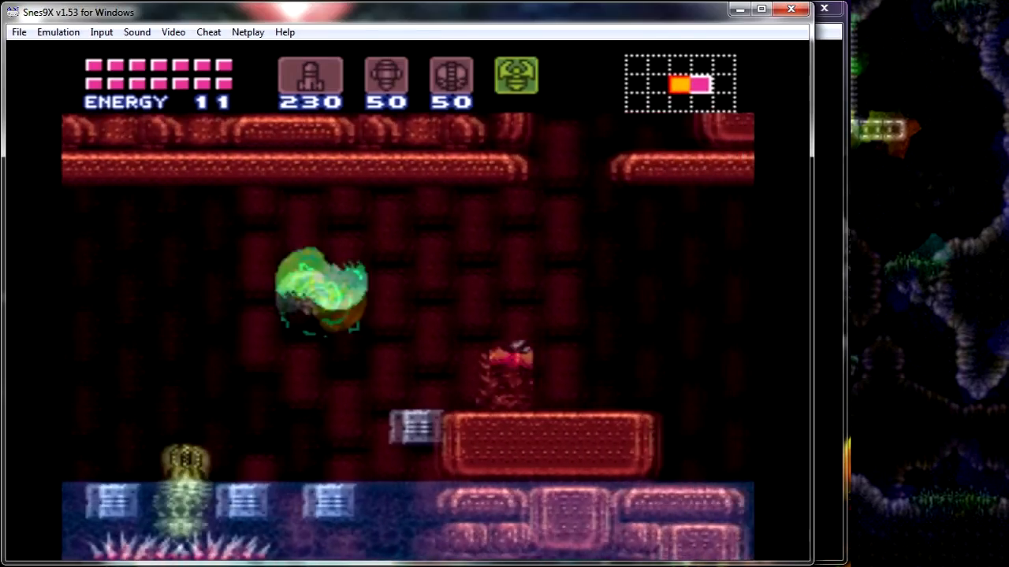
Deselect the Grapple Beam and have Samus aim down at the outlet with the normal beam.
key(Right)
key(Return)
key(v)
key(d)
key(a)
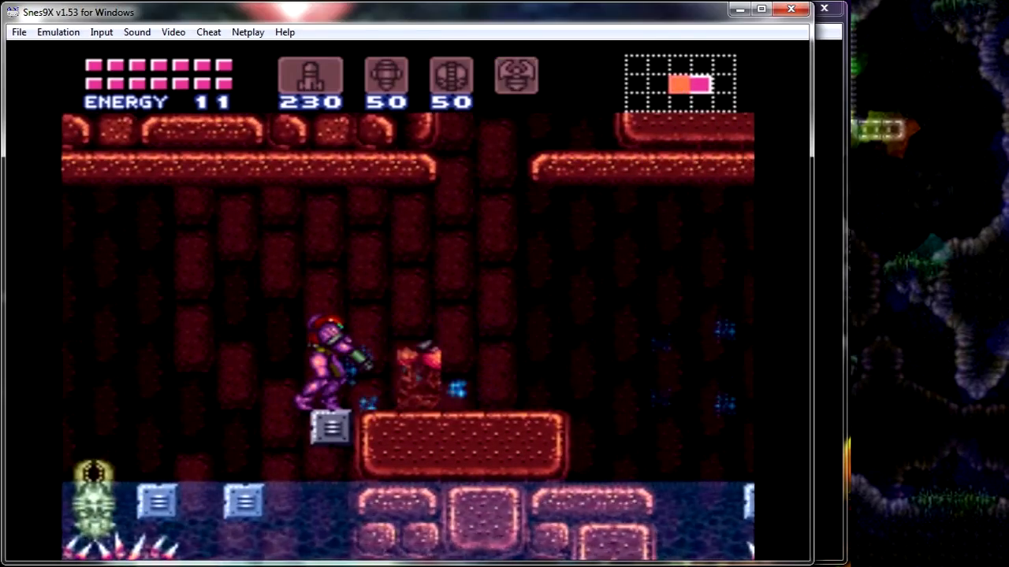
key(c)
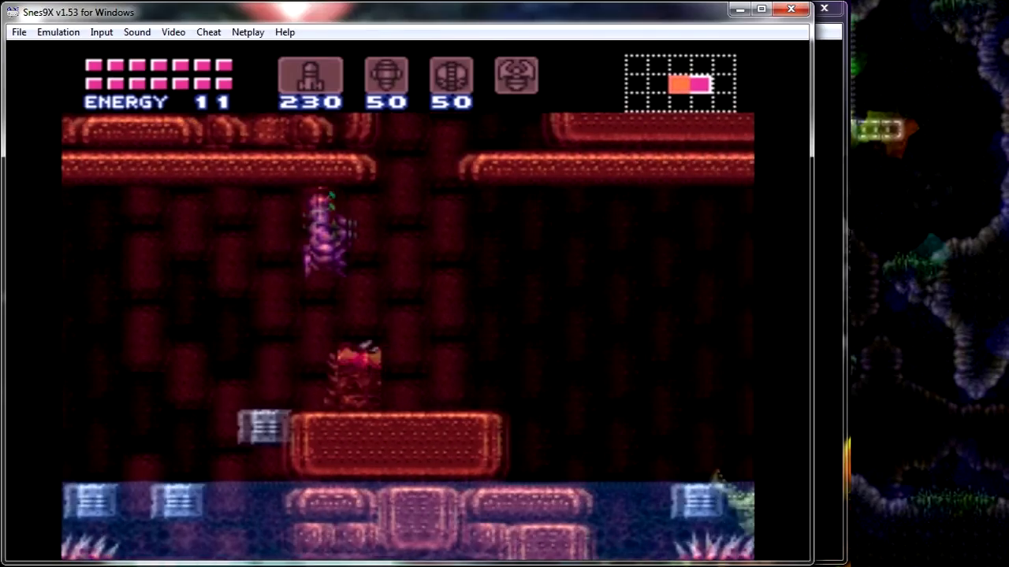
Check the outlet from its other side with Samus, close the emulator, and return to normal editing.
key(Right)
key(c)
key(Left)
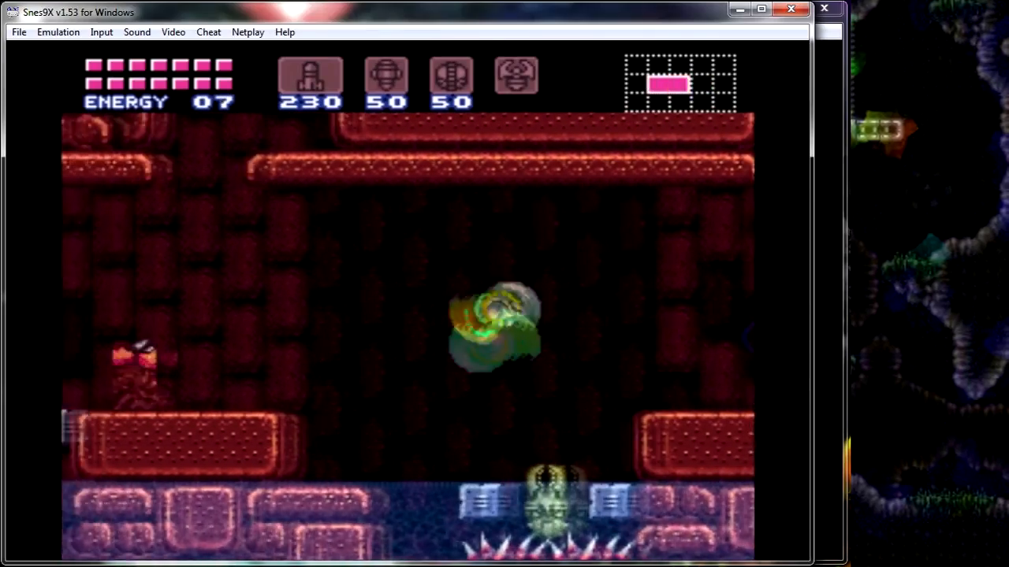
key(v)
key(Right)
key(v)
key(Left)
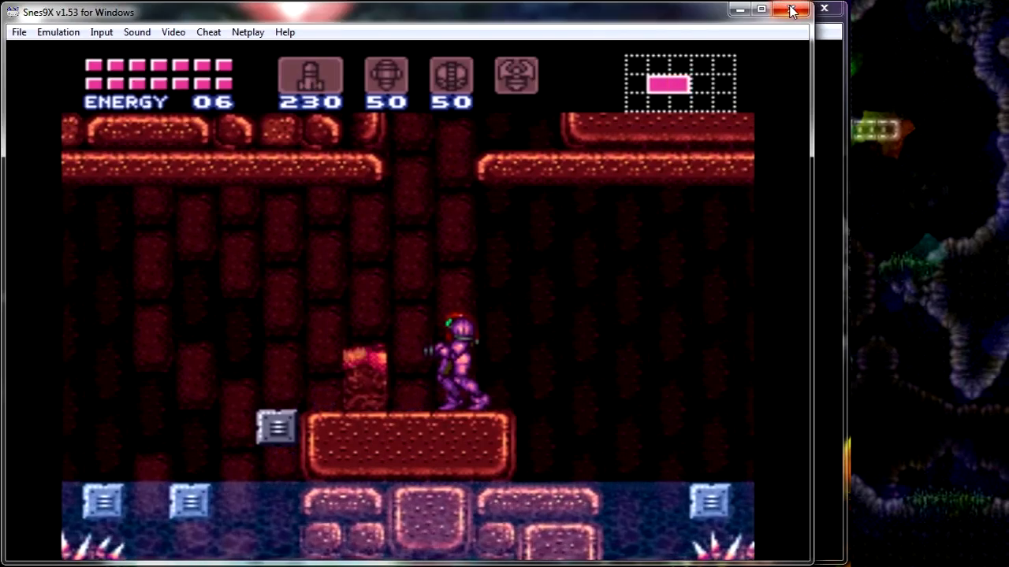
click(790, 11)
click(493, 340)
scroll(419, 525, down, 5)
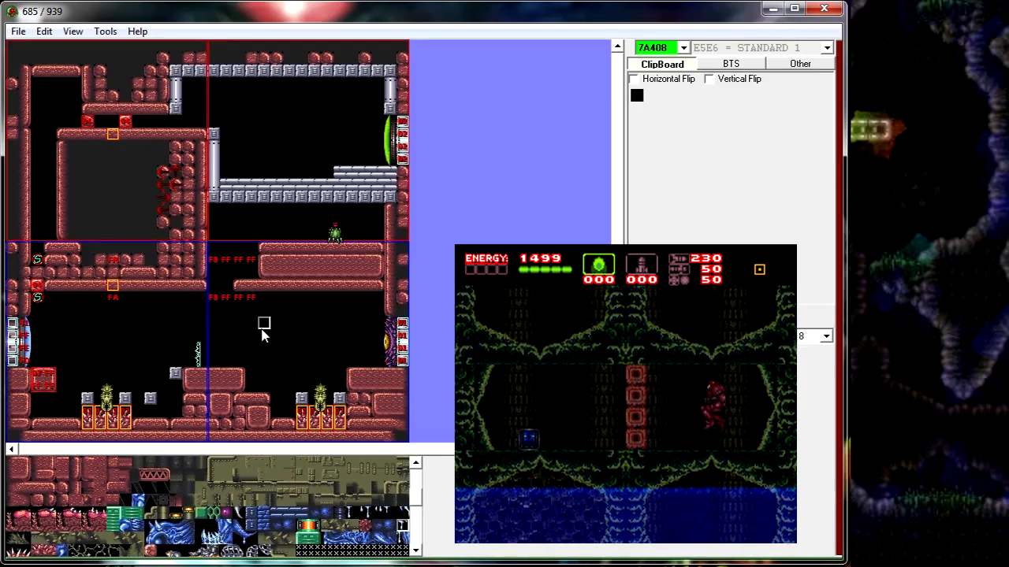
click(18, 31)
click(18, 31)
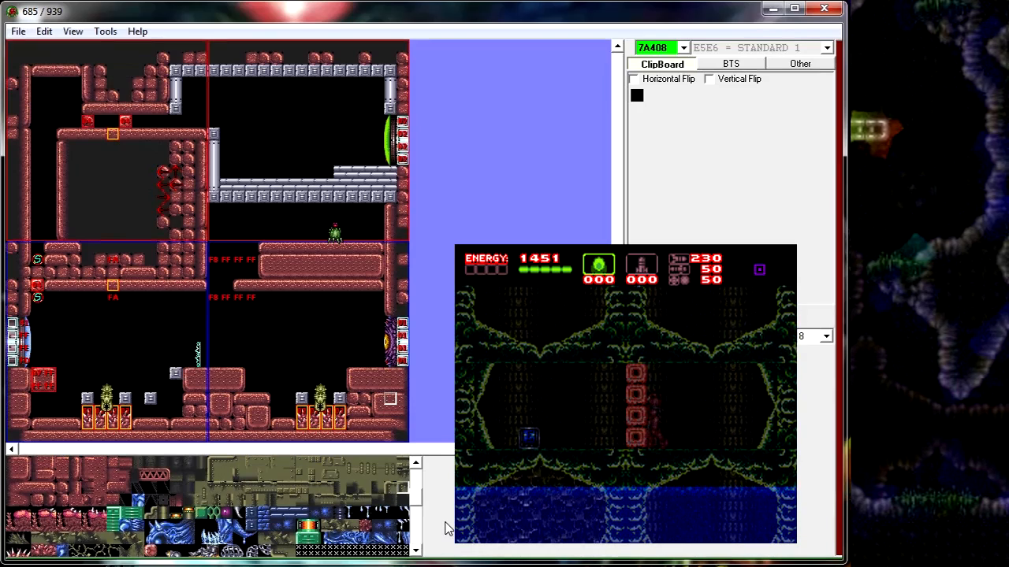
scroll(237, 509, down, 2)
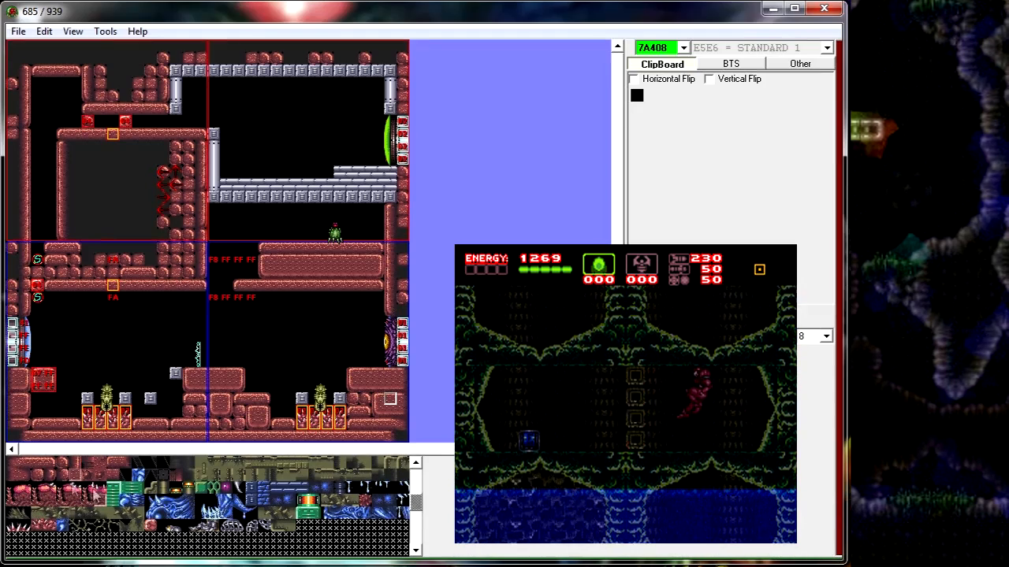
click(88, 464)
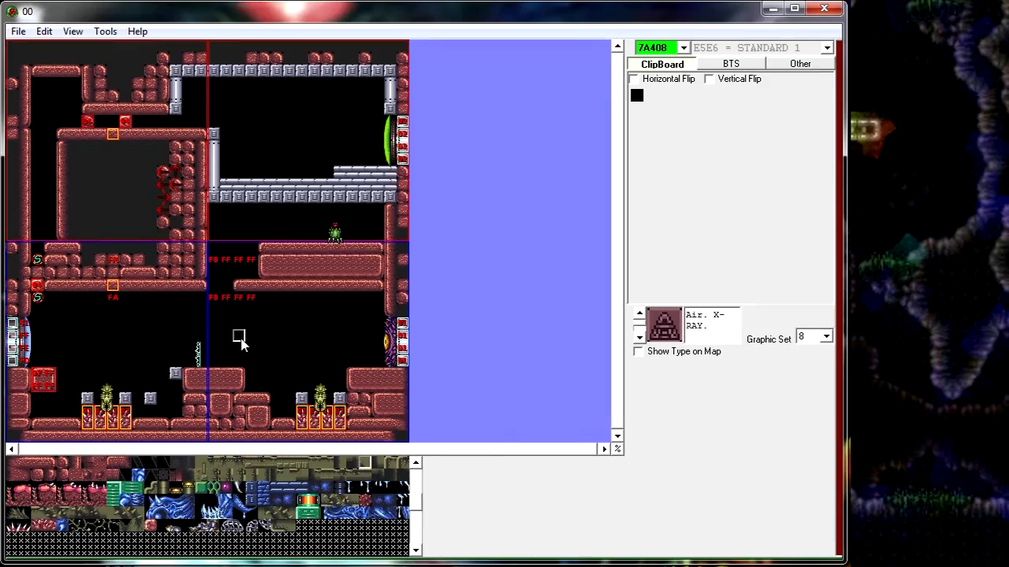
Save the edited room.
scroll(416, 510, down, 5)
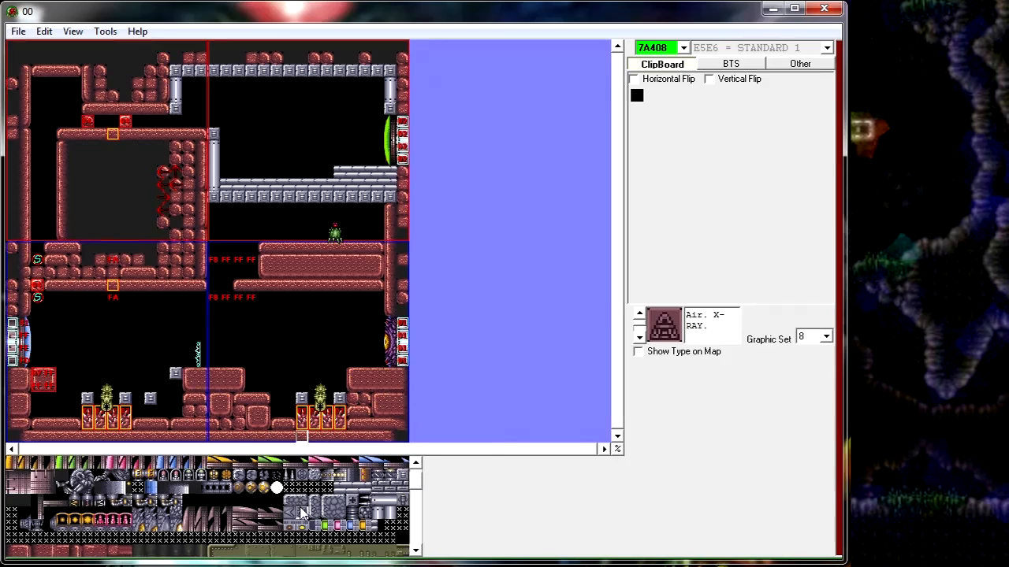
click(416, 552)
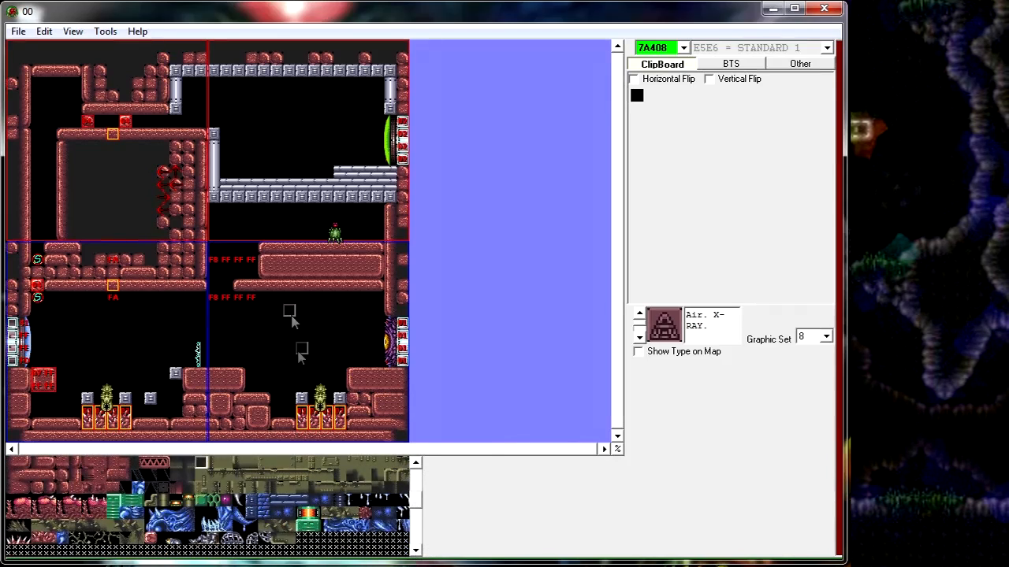
click(19, 30)
click(57, 67)
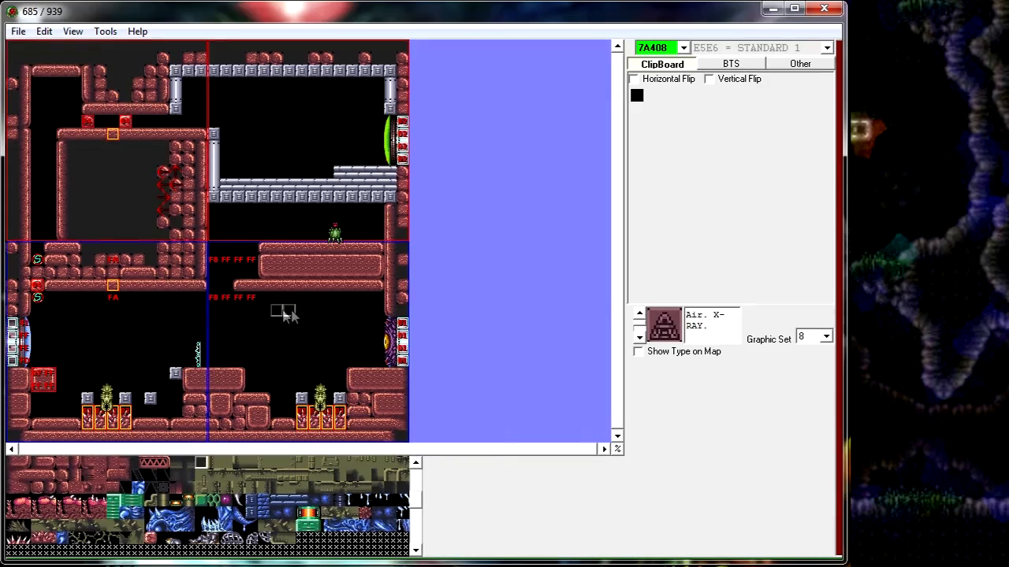